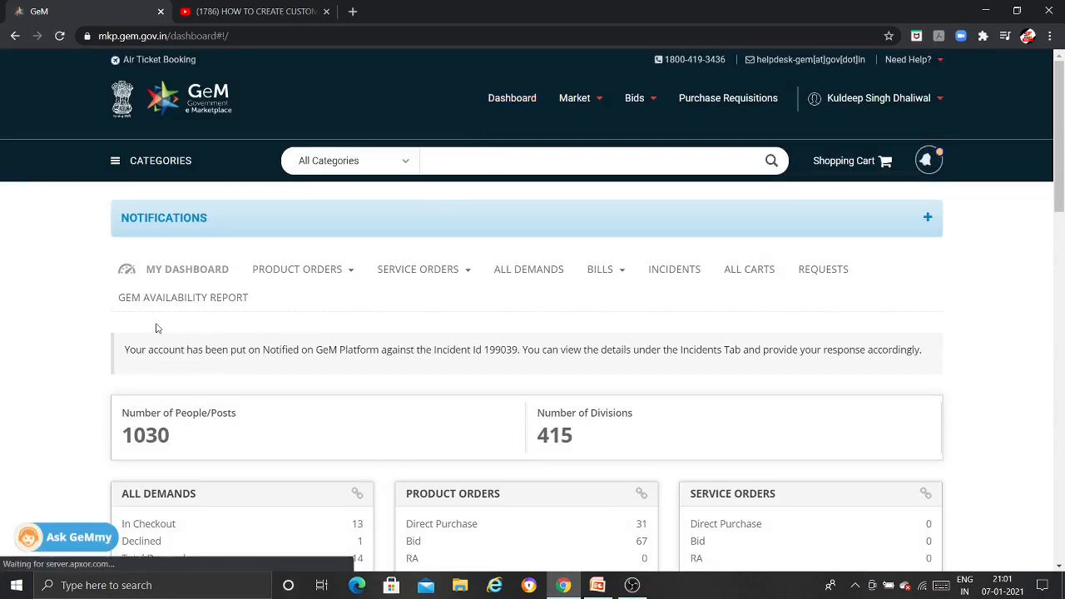
Step: Create a new manual GeM availability report named BOGIE BOLSTER FOR WAGON
{"action": "left_click", "coordinate": [196, 304]}
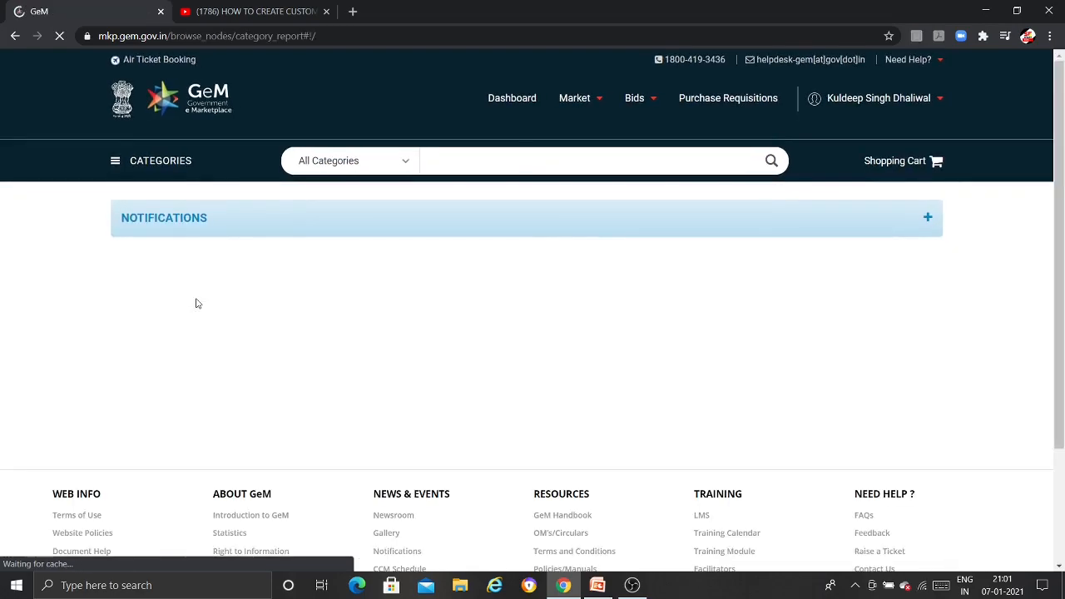
{"action": "scroll", "coordinate": [247, 236], "scroll_direction": "down", "scroll_amount": 2}
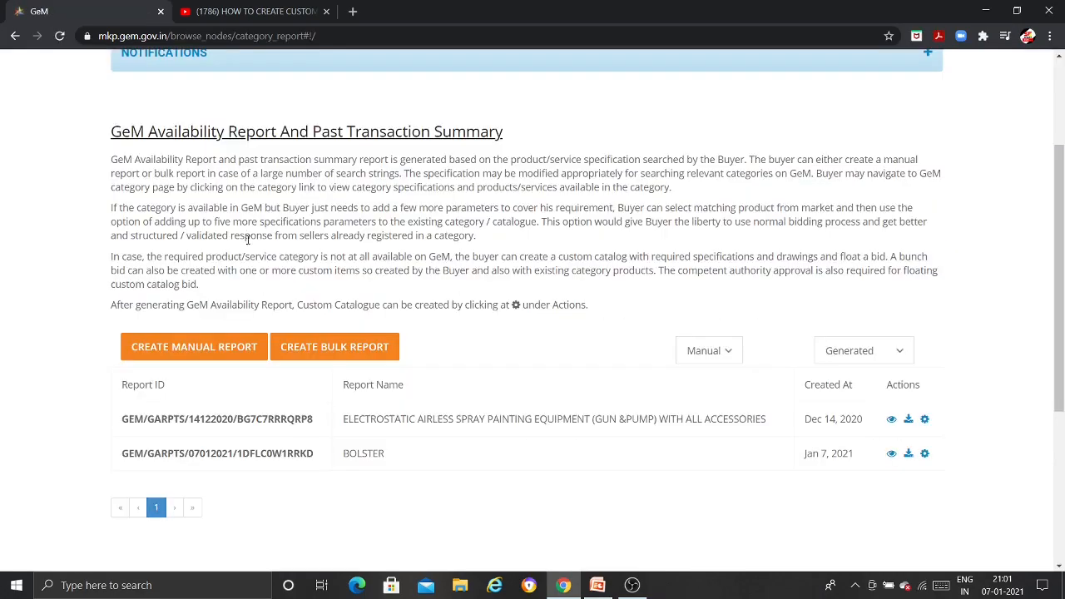
{"action": "left_click", "coordinate": [203, 352]}
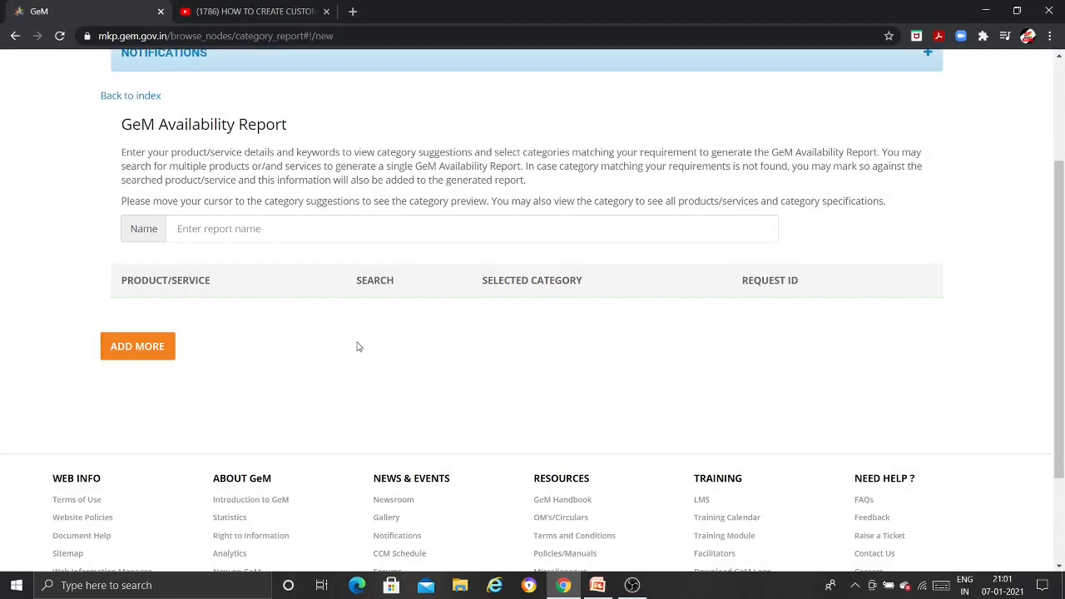
{"action": "left_click", "coordinate": [374, 232]}
{"action": "type", "text": "BOGIE BOLSTER"}
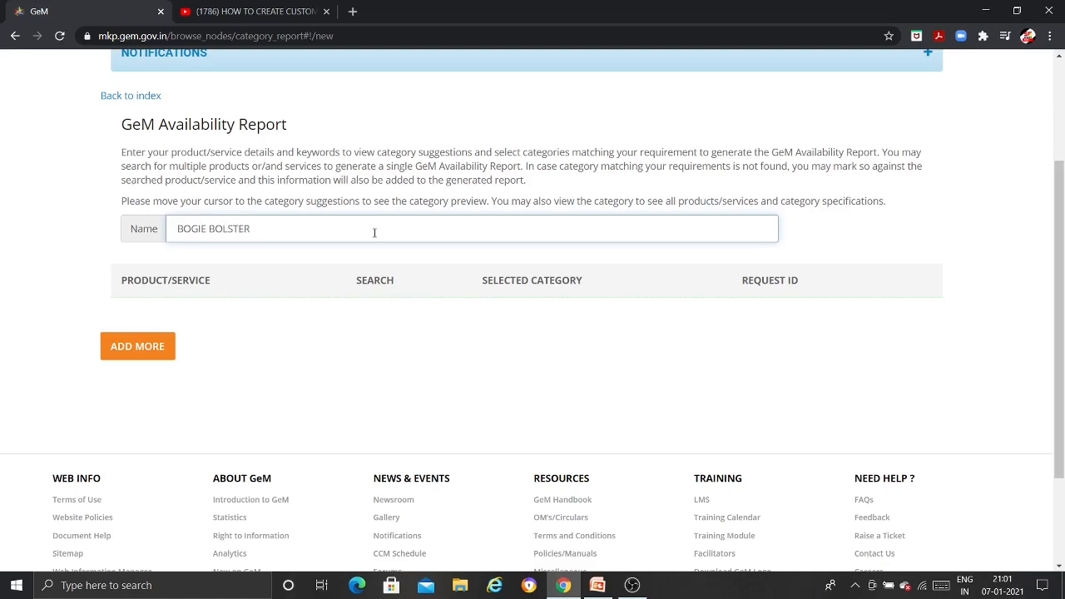
{"action": "type", "text": " FOR WAGON"}
Step: Add the product BOGIE BOLSTER FOR WAGON, mark its category as not found, and certify it under the one-time requirement option
{"action": "left_click", "coordinate": [152, 354]}
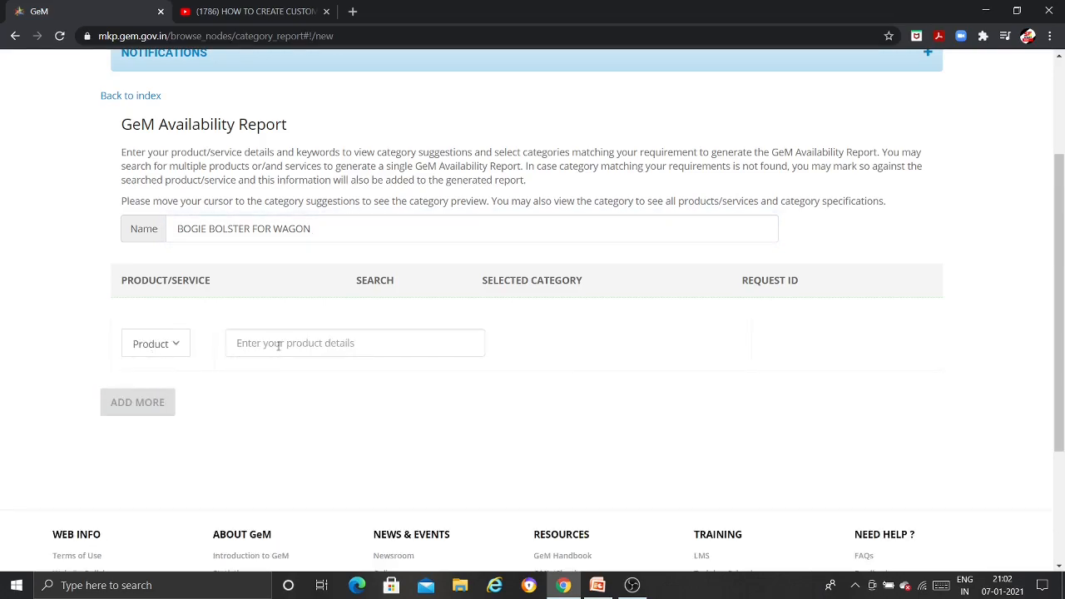
{"action": "left_click", "coordinate": [279, 345]}
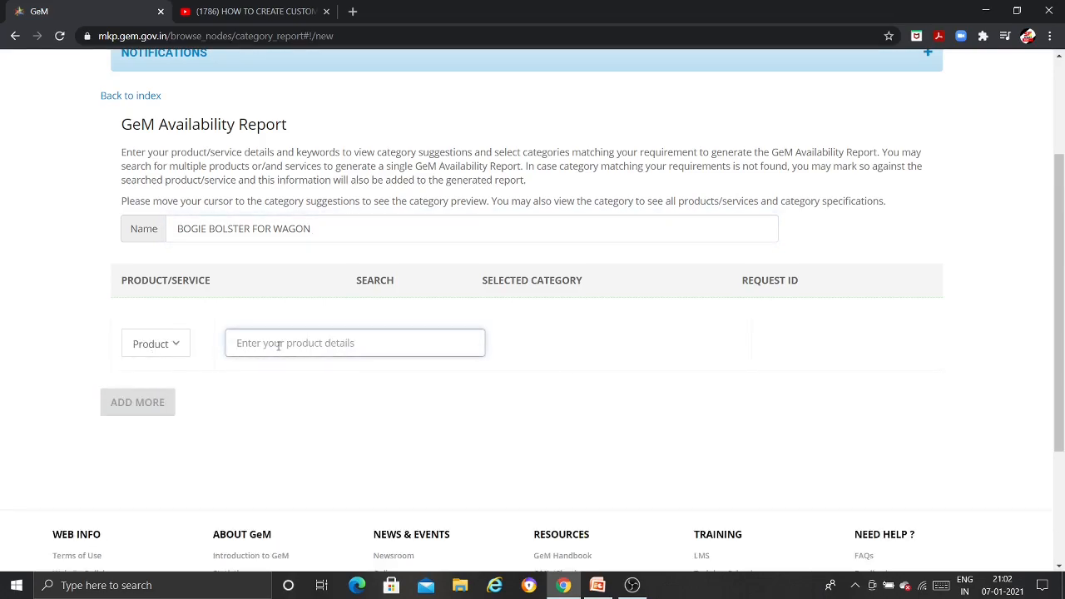
{"action": "type", "text": "BOGIE BOLSTER FOR WAGON"}
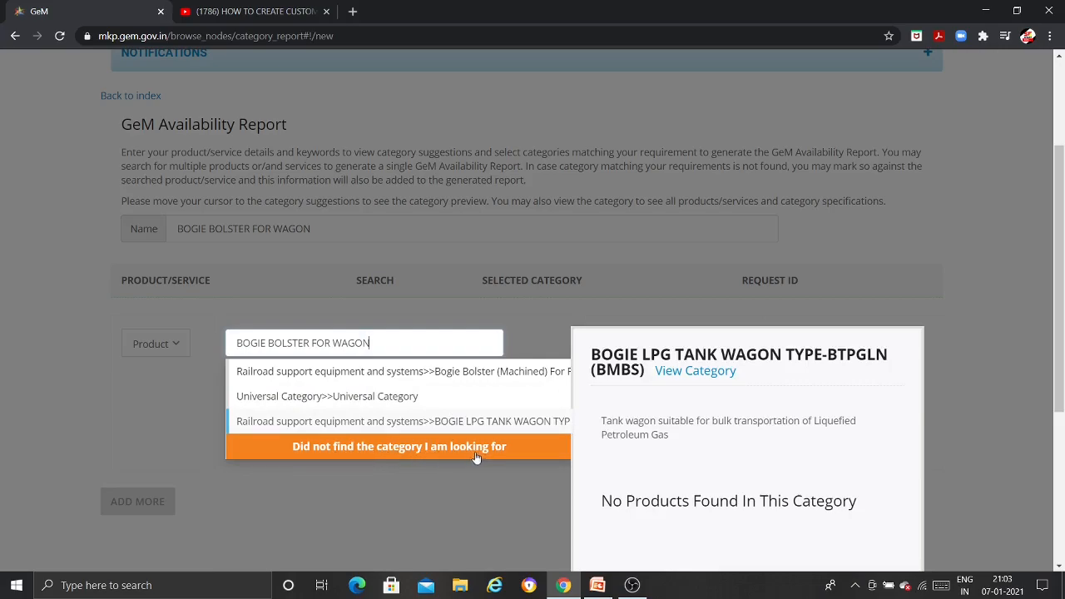
{"action": "left_click", "coordinate": [400, 450]}
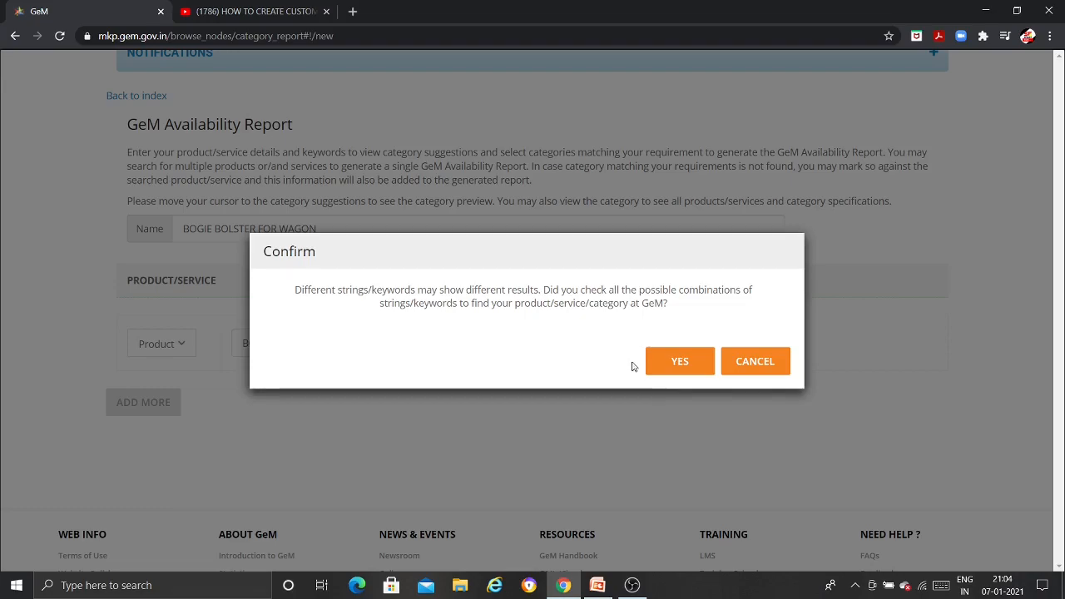
{"action": "left_click", "coordinate": [676, 368]}
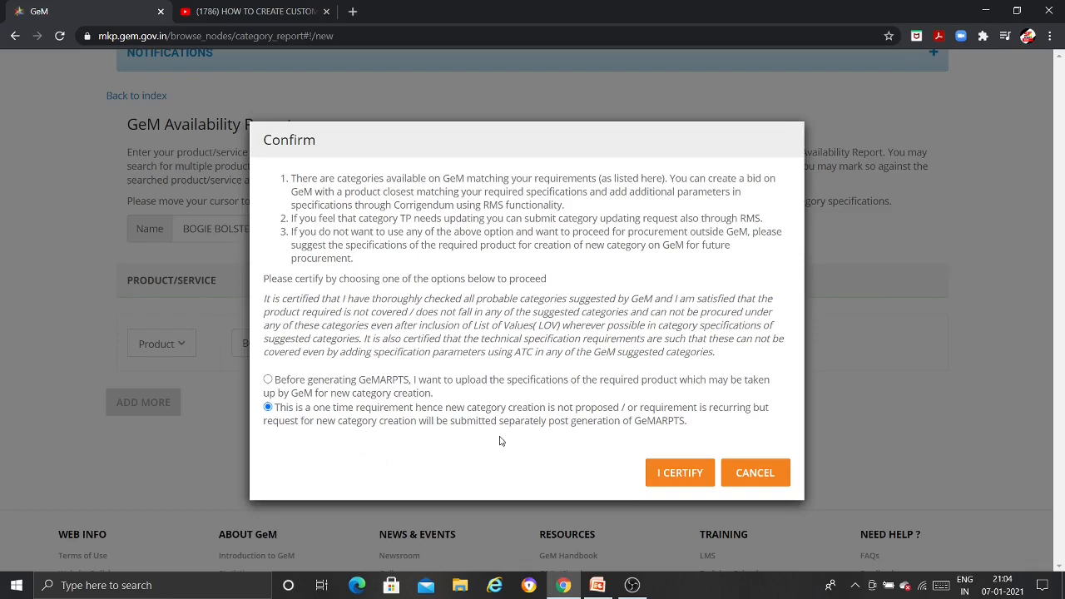
{"action": "left_click", "coordinate": [681, 474]}
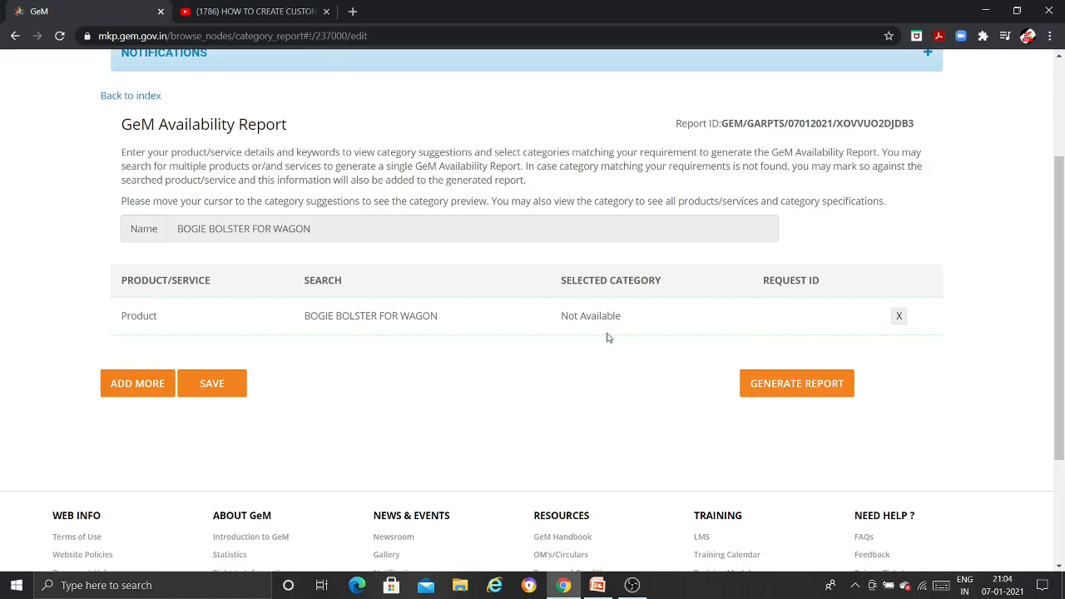
Step: Generate the availability report for BOGIE BOLSTER FOR WAGON and download it
{"action": "left_click", "coordinate": [796, 385]}
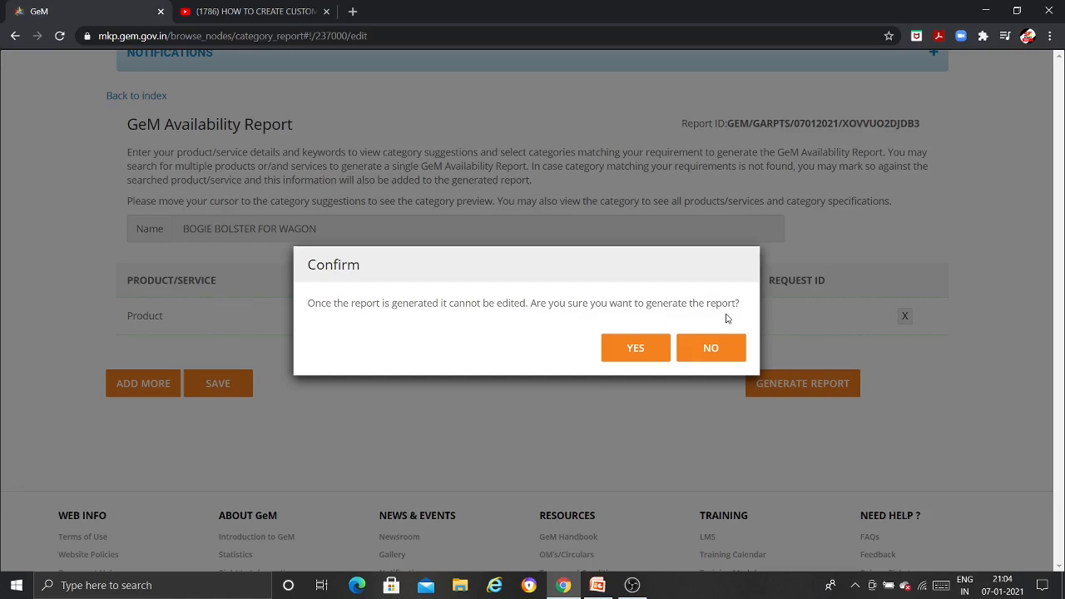
{"action": "left_click", "coordinate": [631, 353]}
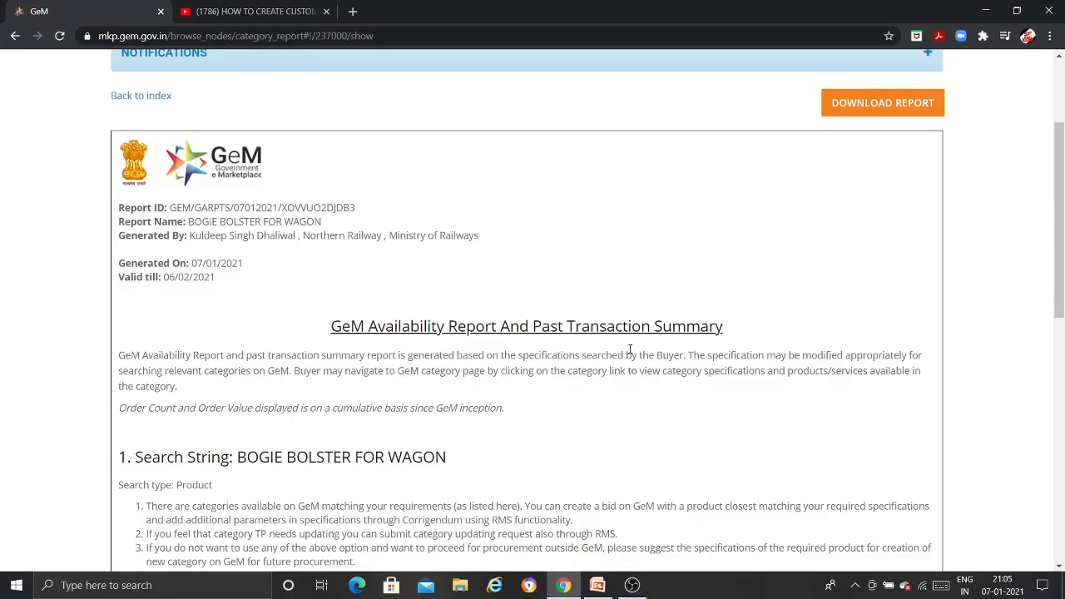
{"action": "scroll", "coordinate": [630, 350], "scroll_direction": "down", "scroll_amount": 10}
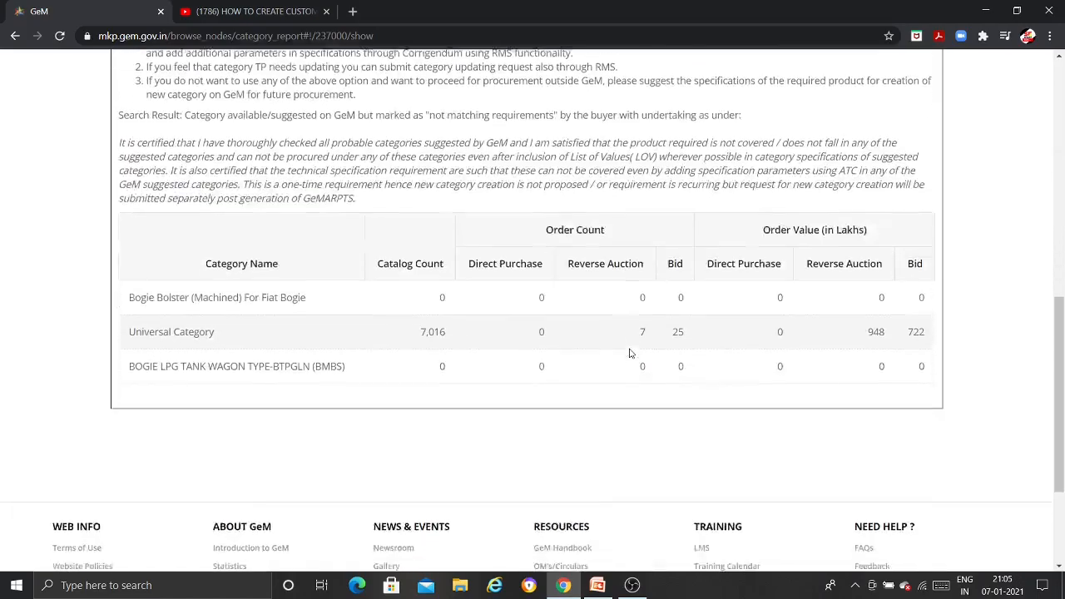
{"action": "scroll", "coordinate": [630, 354], "scroll_direction": "up", "scroll_amount": 10}
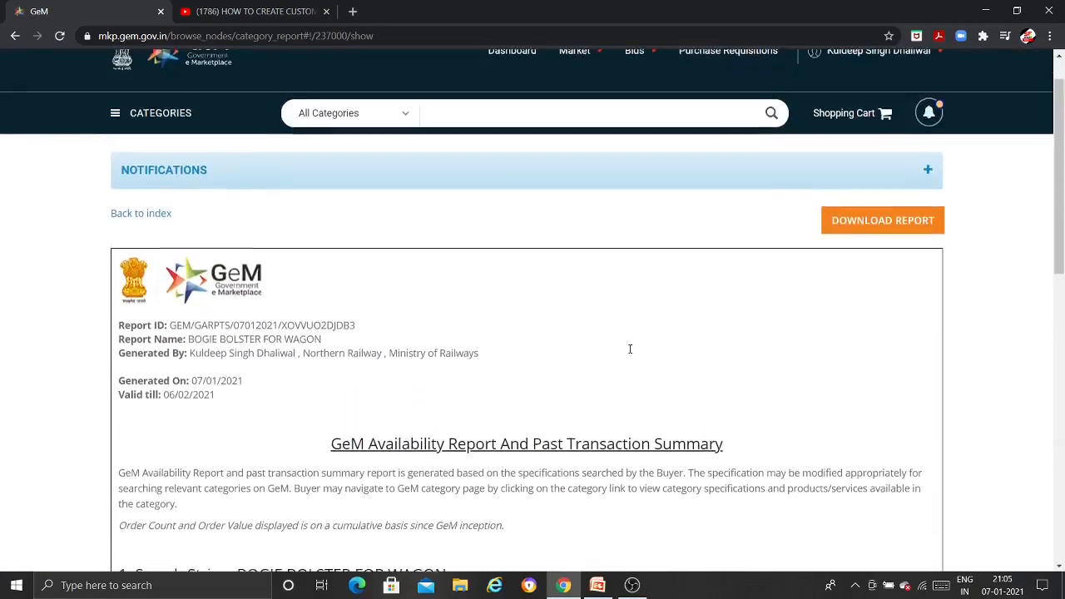
{"action": "left_click", "coordinate": [880, 237]}
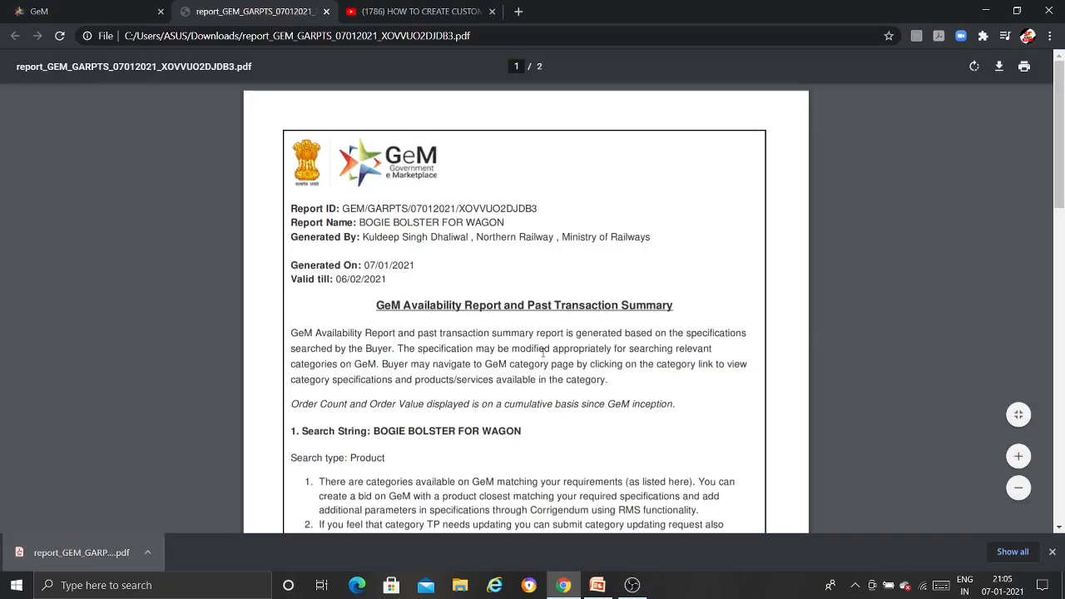
Step: Review the downloaded report's header details, certification text and category table, and close the PDF
{"action": "scroll", "coordinate": [620, 255], "scroll_direction": "down", "scroll_amount": 3}
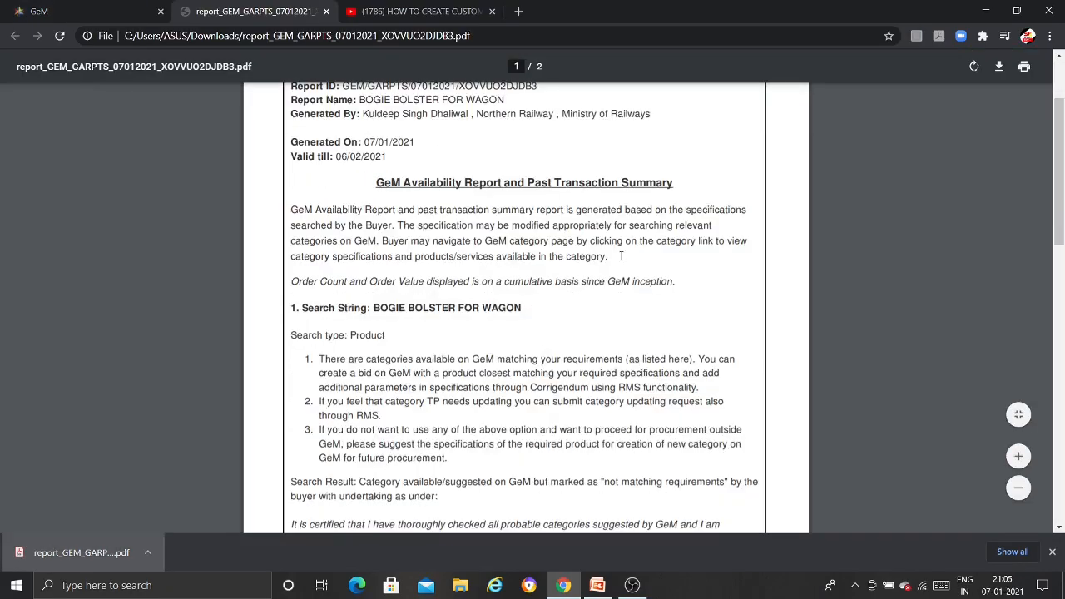
{"action": "scroll", "coordinate": [621, 255], "scroll_direction": "down", "scroll_amount": 8}
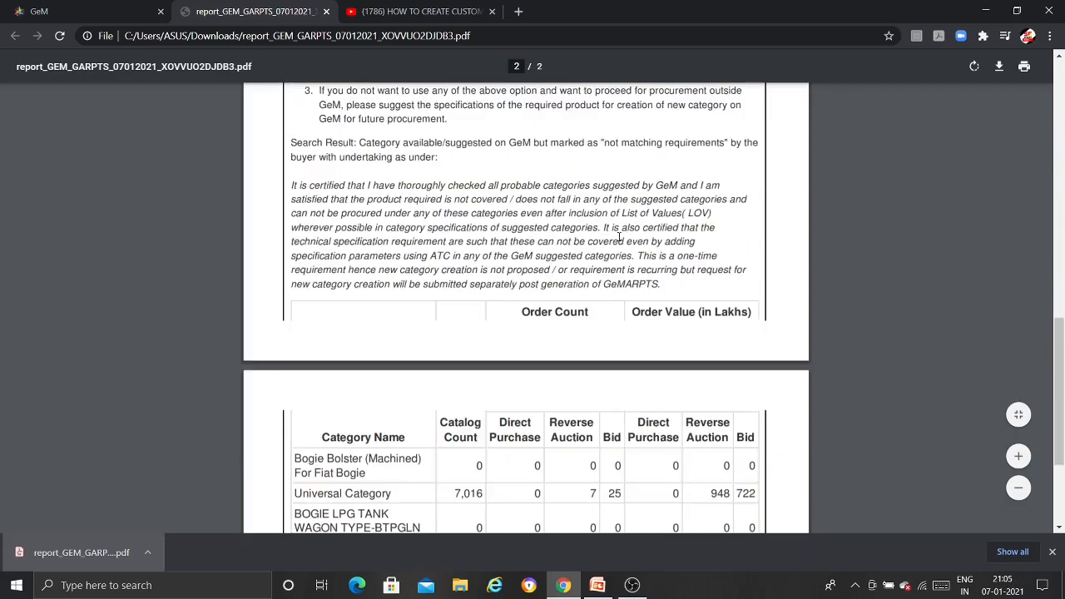
{"action": "scroll", "coordinate": [619, 238], "scroll_direction": "down", "scroll_amount": 6}
{"action": "scroll", "coordinate": [619, 237], "scroll_direction": "up", "scroll_amount": 2}
{"action": "scroll", "coordinate": [619, 237], "scroll_direction": "up", "scroll_amount": 6}
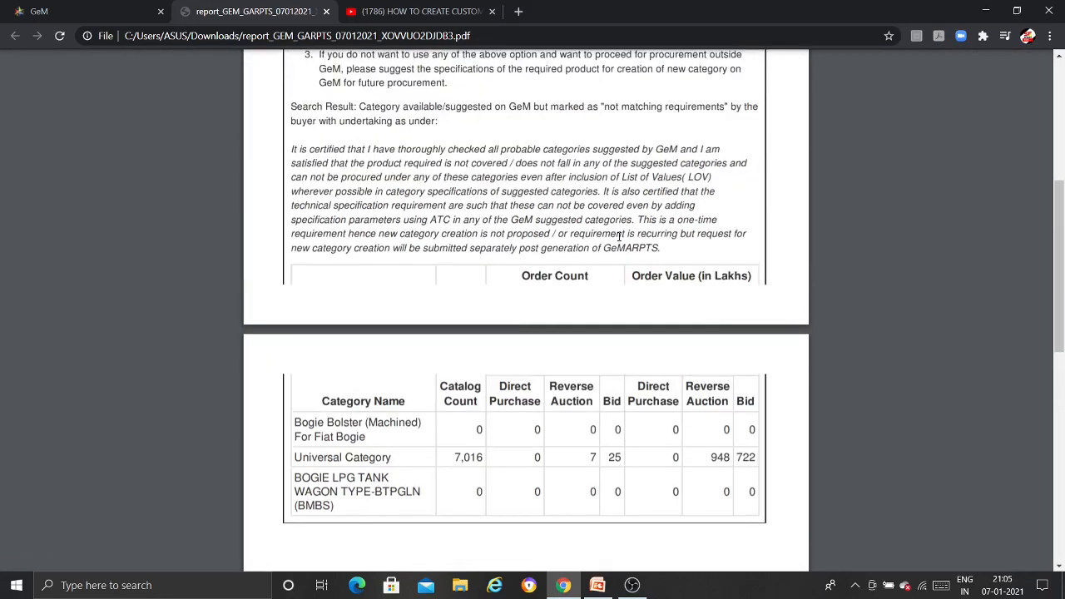
{"action": "scroll", "coordinate": [619, 238], "scroll_direction": "up", "scroll_amount": 12}
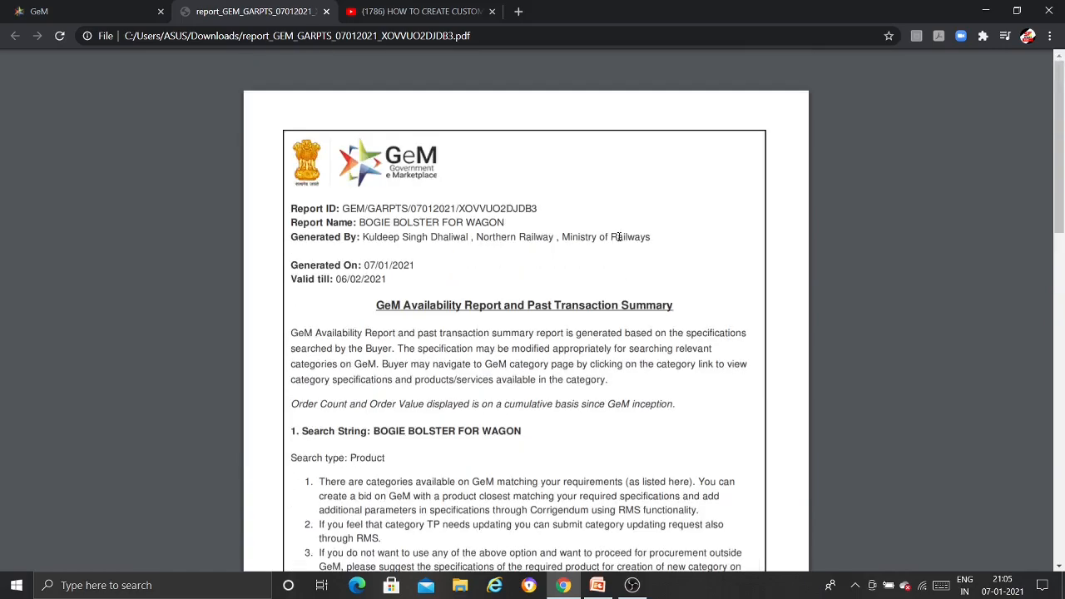
{"action": "scroll", "coordinate": [619, 238], "scroll_direction": "down", "scroll_amount": 1}
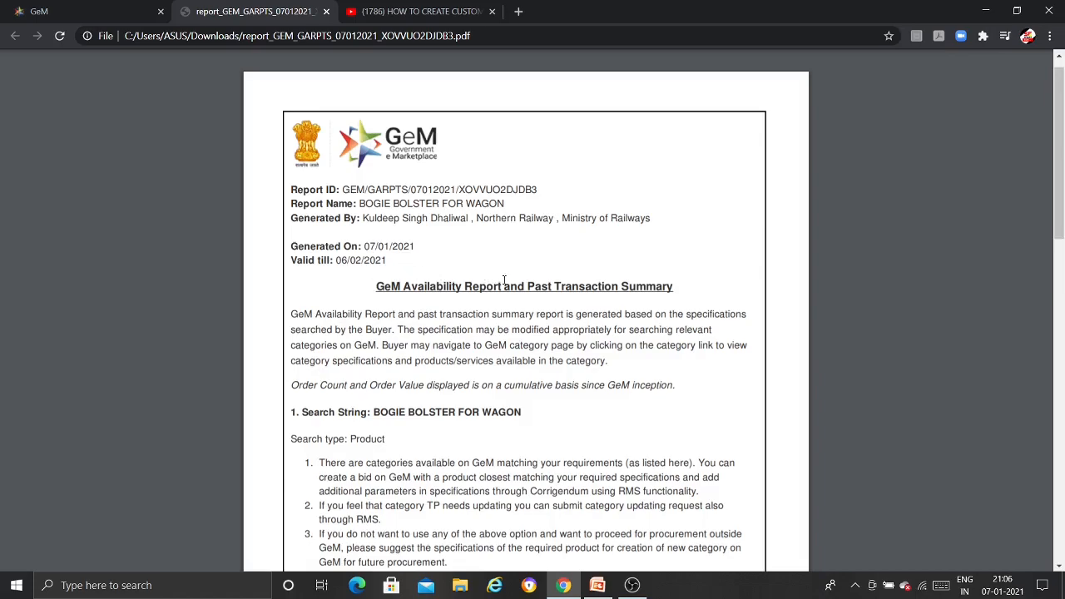
{"action": "scroll", "coordinate": [507, 281], "scroll_direction": "down", "scroll_amount": 6}
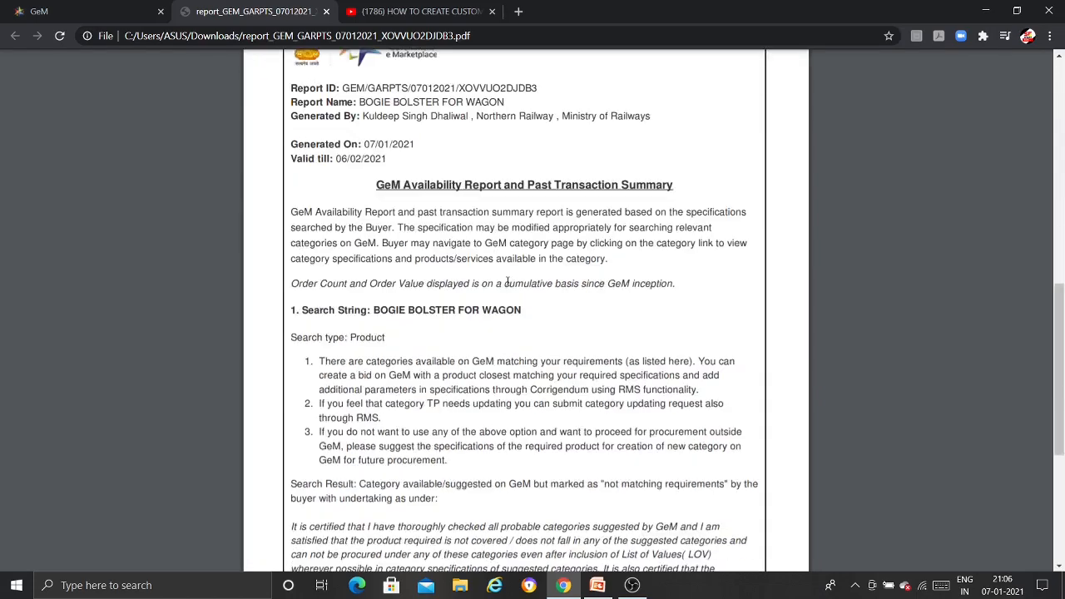
{"action": "scroll", "coordinate": [508, 281], "scroll_direction": "down", "scroll_amount": 3}
{"action": "scroll", "coordinate": [508, 281], "scroll_direction": "up", "scroll_amount": 10}
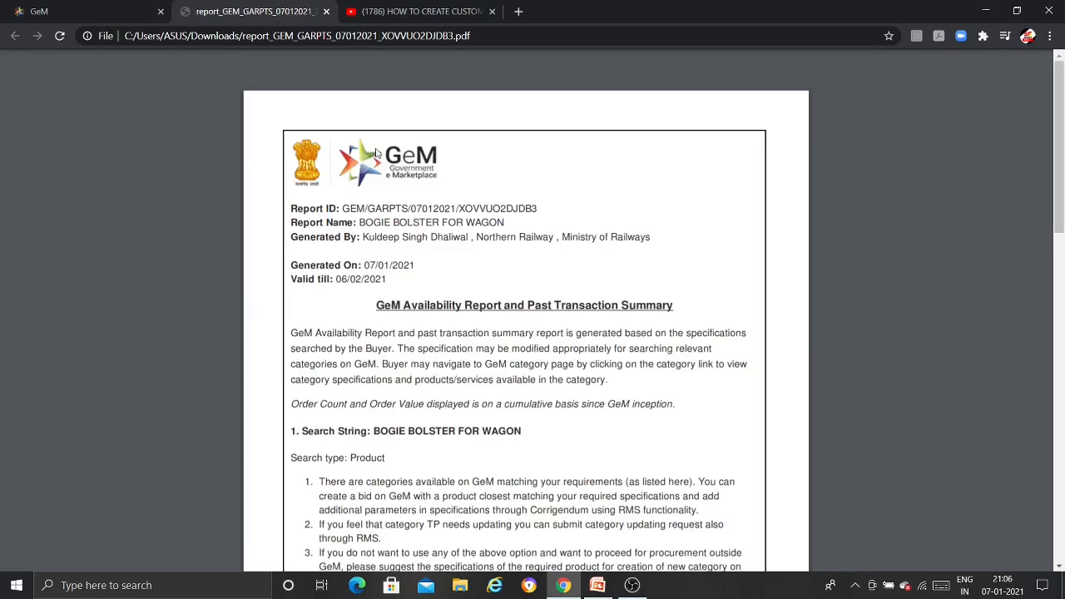
{"action": "left_click", "coordinate": [326, 11]}
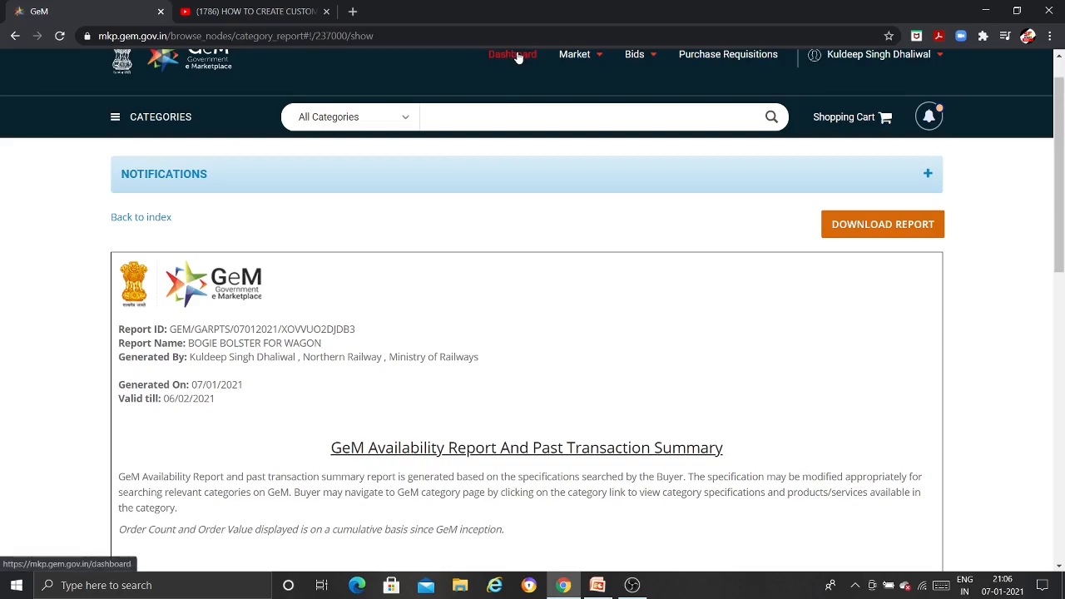
Step: Return to the dashboard's availability report list and start a custom catalog for the BOGIE BOLSTER FOR WAGON report
{"action": "left_click", "coordinate": [515, 55]}
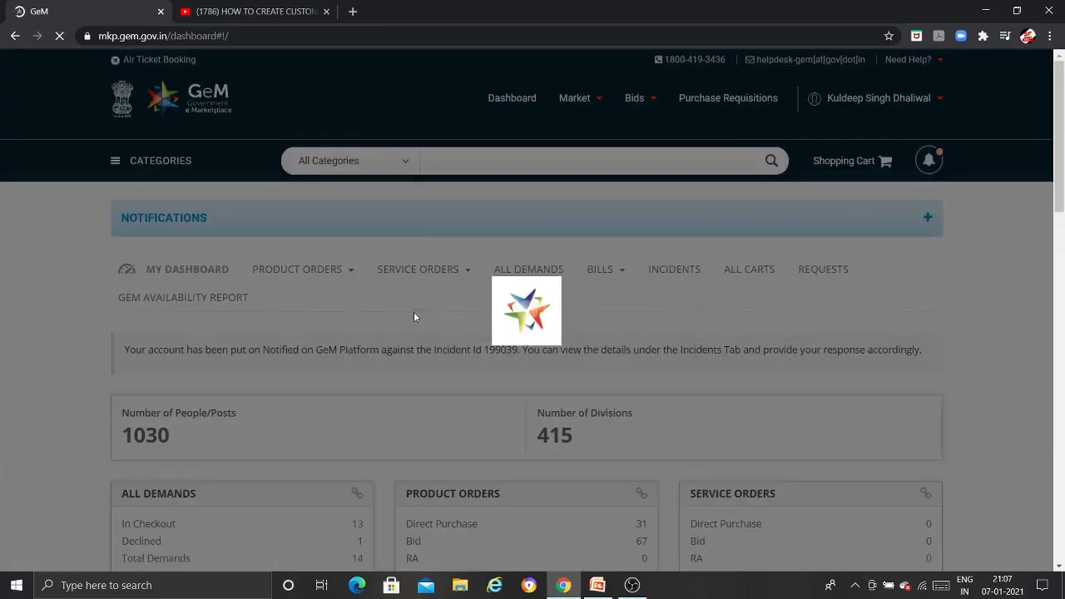
{"action": "scroll", "coordinate": [350, 304], "scroll_direction": "down", "scroll_amount": 1}
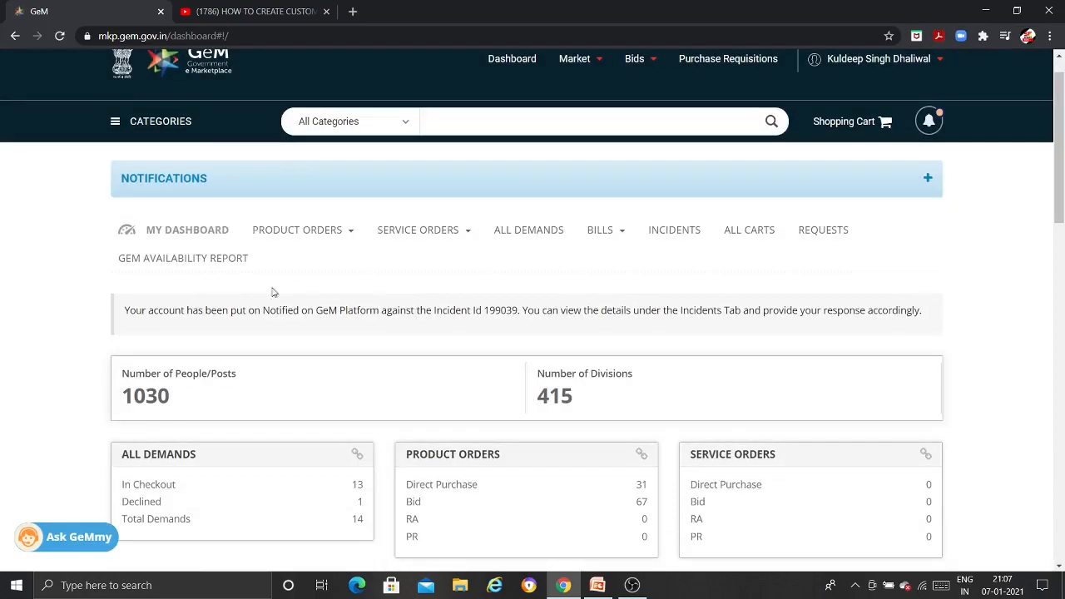
{"action": "left_click", "coordinate": [181, 260]}
{"action": "scroll", "coordinate": [353, 234], "scroll_direction": "down", "scroll_amount": 1}
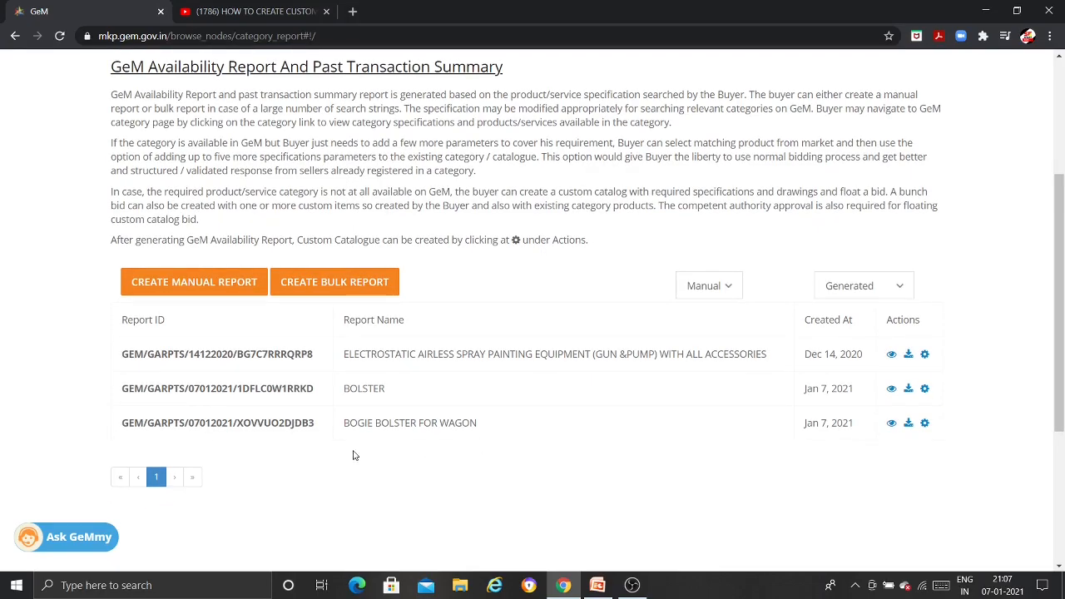
{"action": "left_click", "coordinate": [924, 426]}
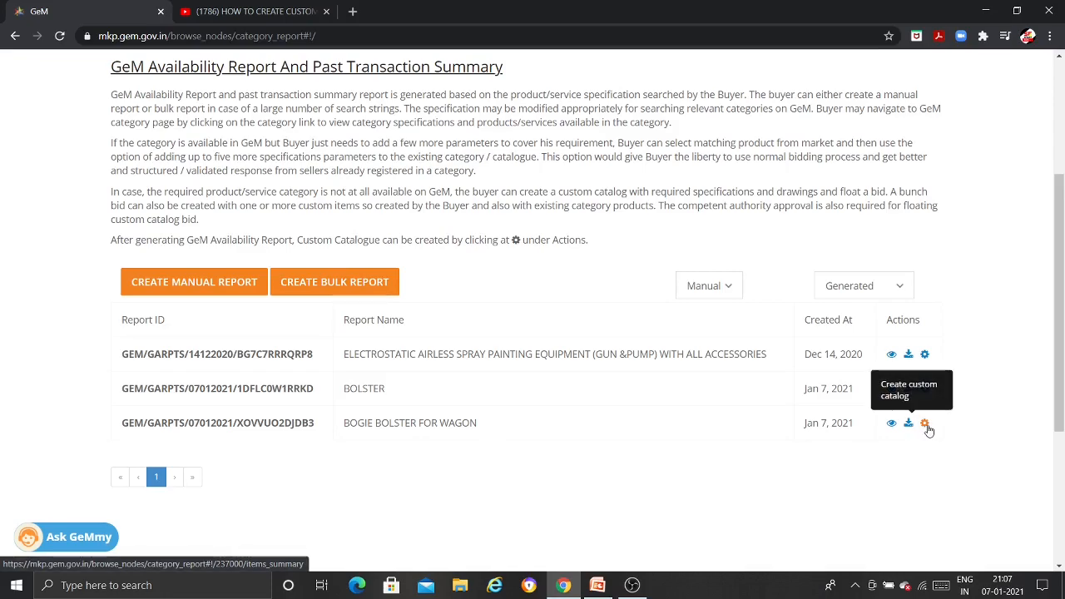
{"action": "left_click", "coordinate": [925, 424]}
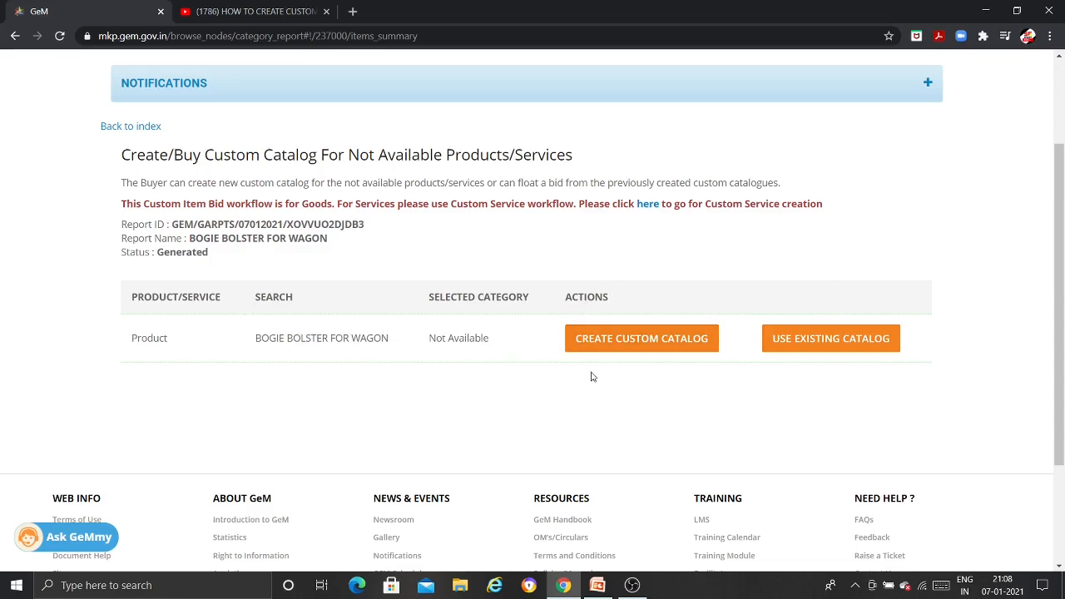
{"action": "left_click", "coordinate": [648, 344]}
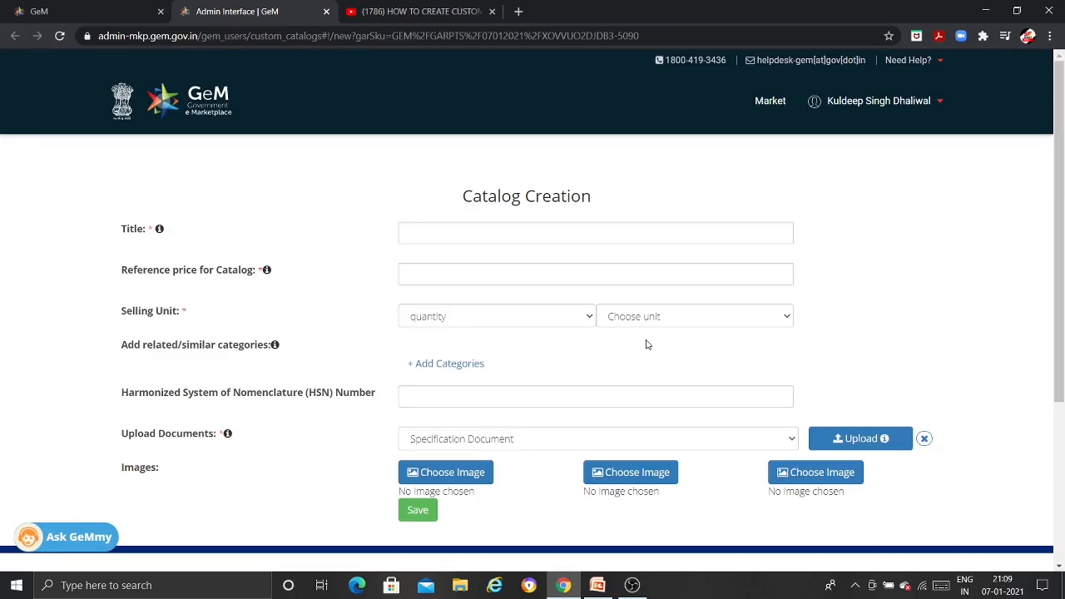
Step: Fill in the catalog title BOGIE BOLSTER FOR WAGON, the reference price 50000 and the selling unit type number
{"action": "left_click", "coordinate": [607, 232]}
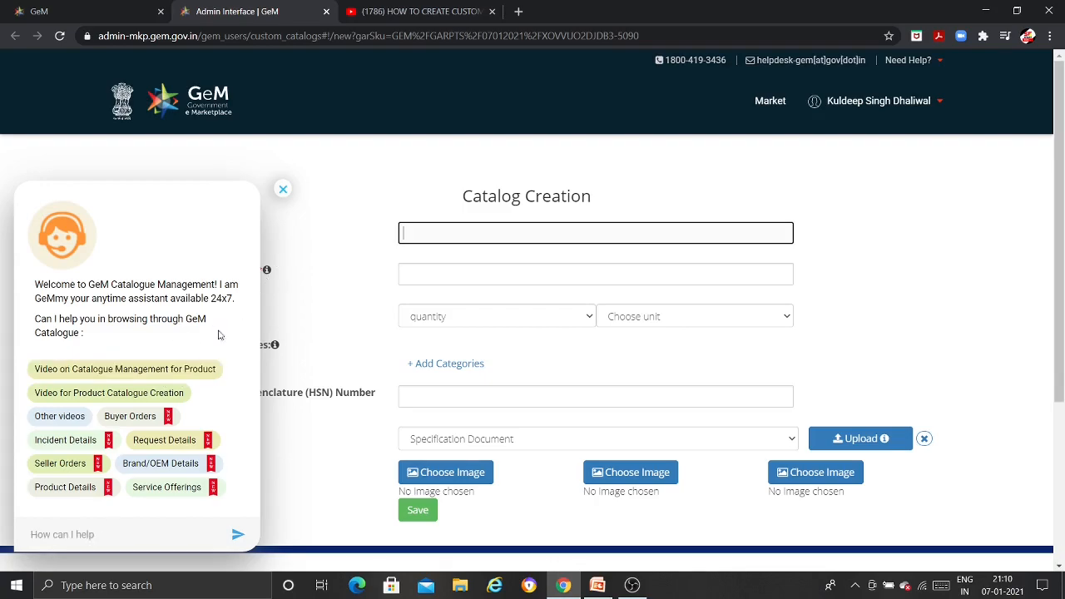
{"action": "left_click", "coordinate": [283, 190]}
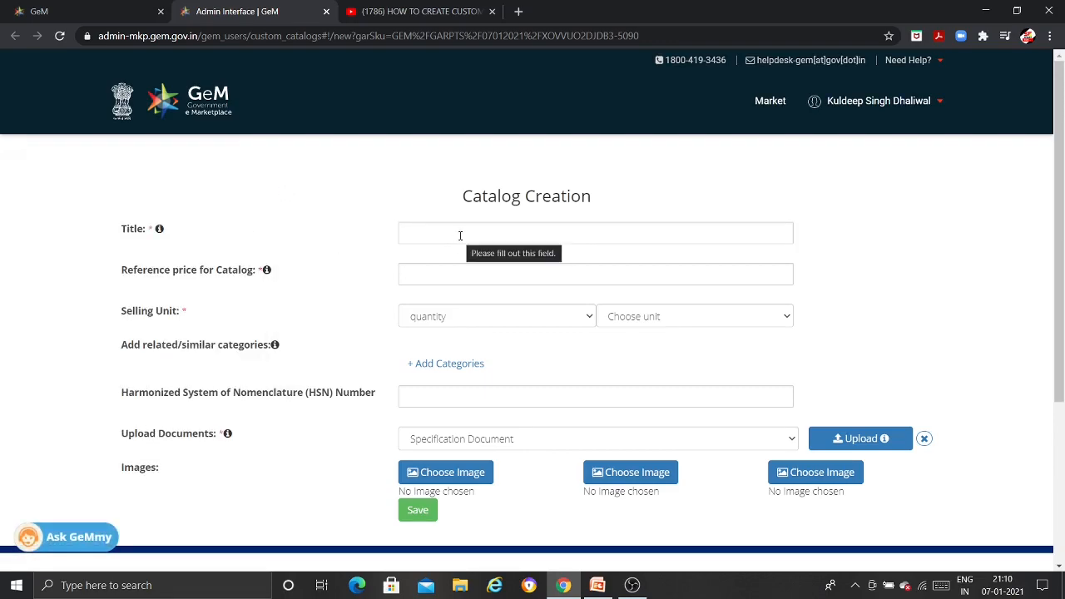
{"action": "left_click", "coordinate": [460, 235]}
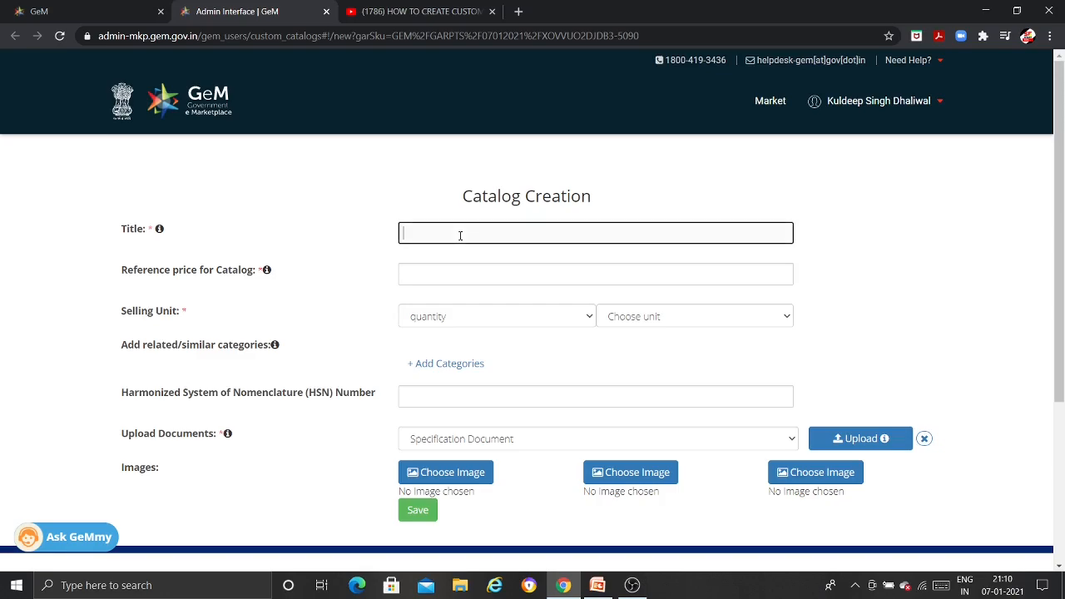
{"action": "type", "text": "BOGIE BOLSTER FOR WAGON"}
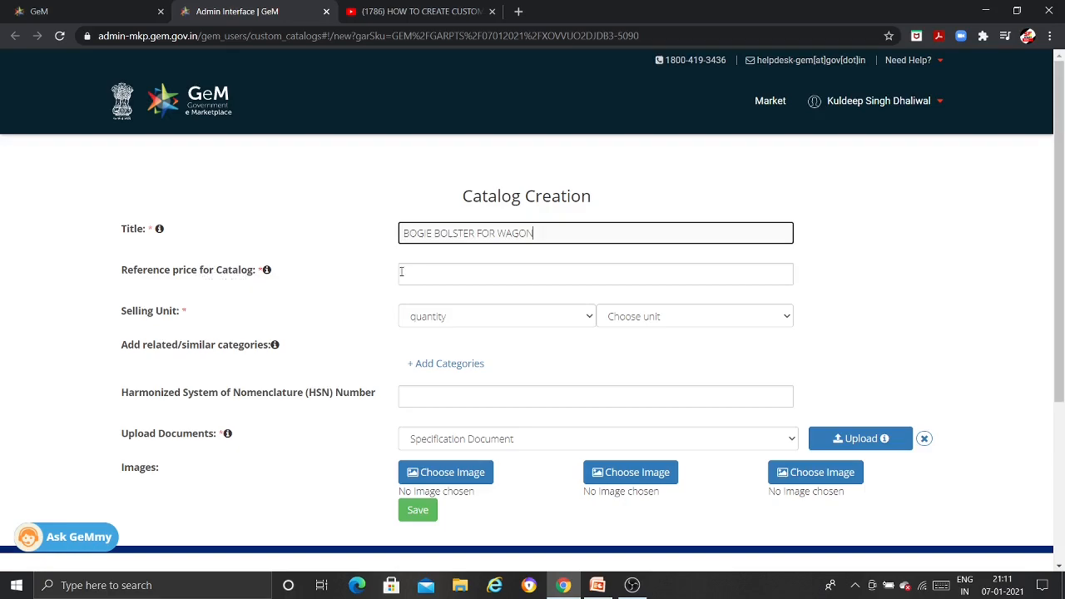
{"action": "left_click", "coordinate": [444, 272]}
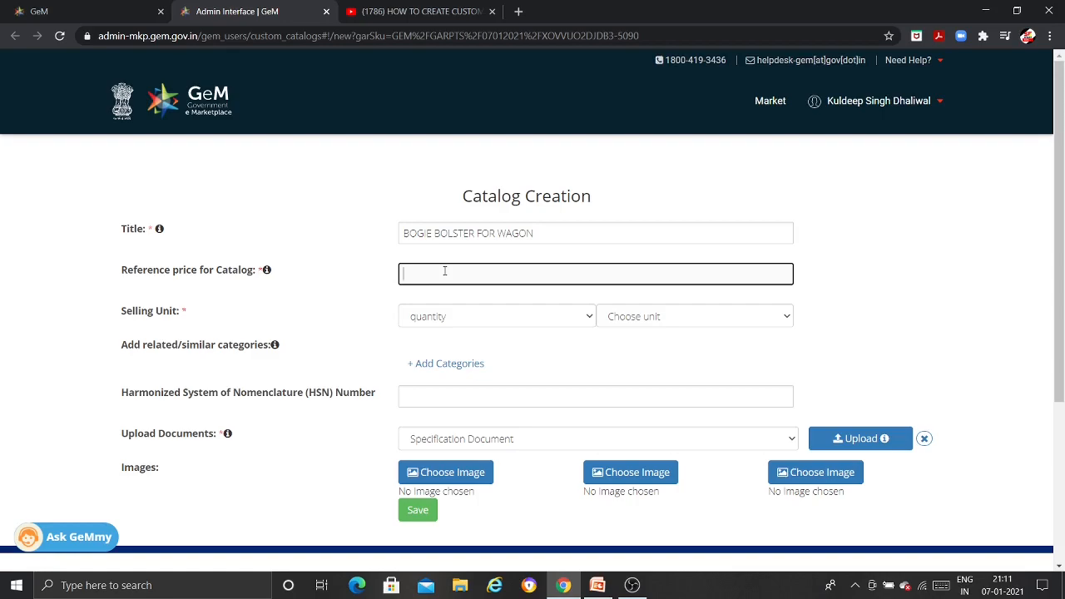
{"action": "type", "text": "50000"}
{"action": "left_click", "coordinate": [191, 319]}
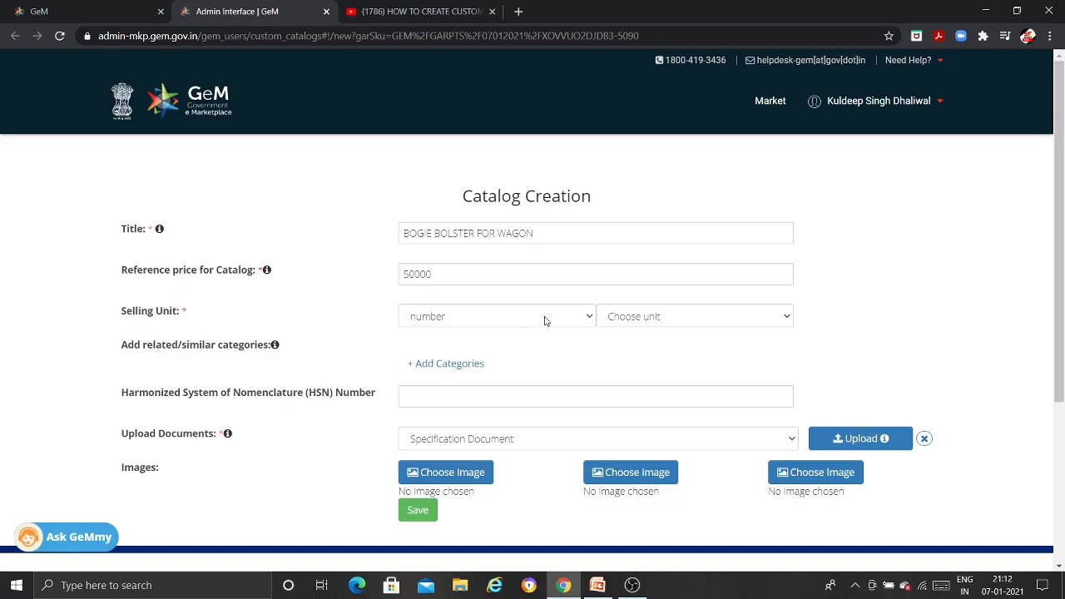
{"action": "left_click", "coordinate": [706, 319]}
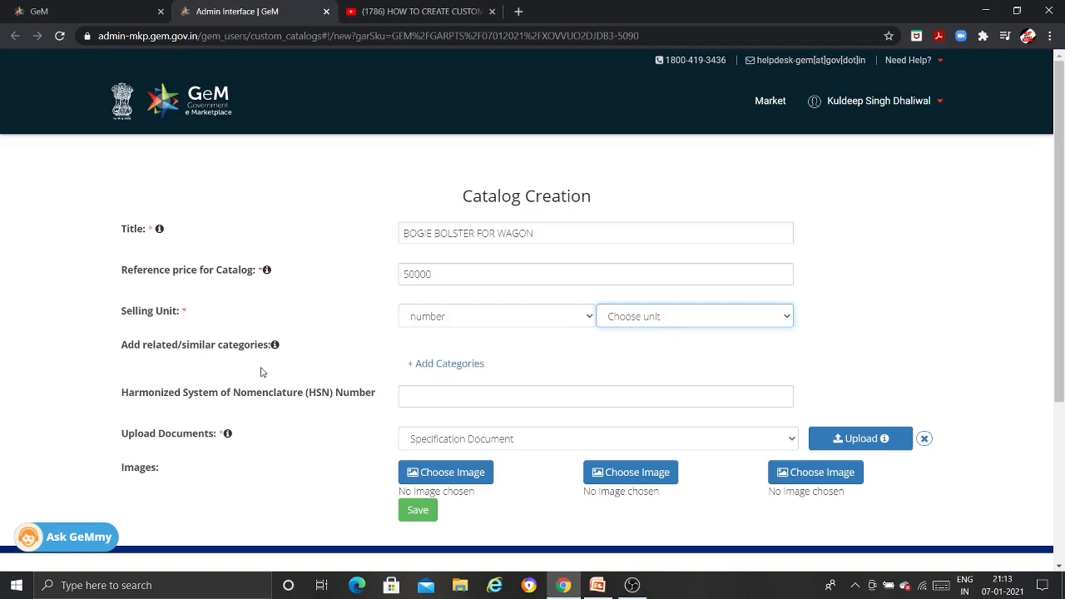
{"action": "left_click", "coordinate": [442, 369]}
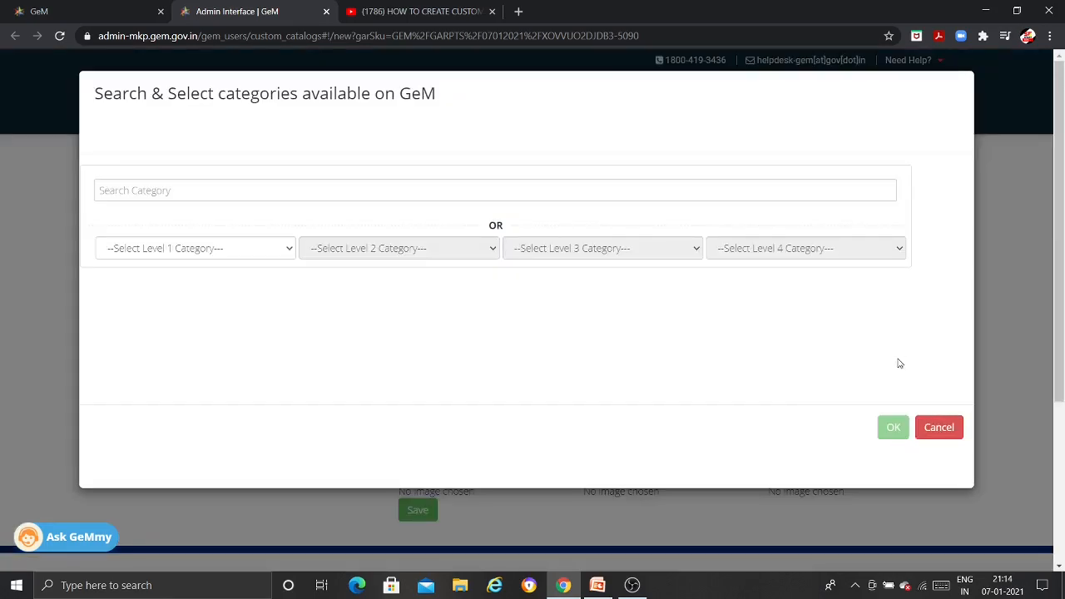
{"action": "left_click", "coordinate": [941, 429]}
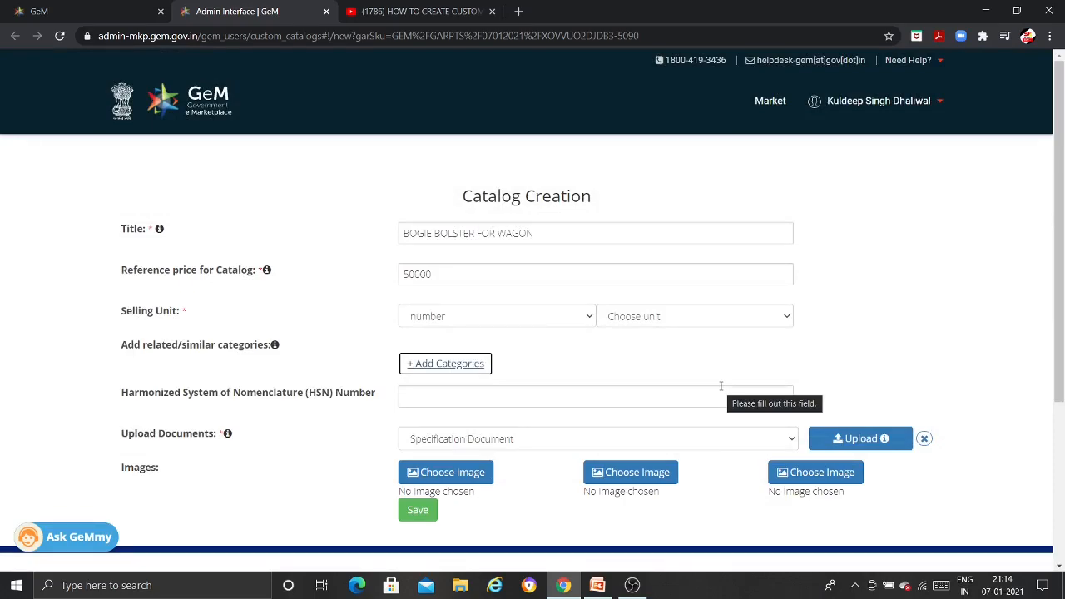
Step: Try to save the catalog with the unit and the specification document still missing
{"action": "scroll", "coordinate": [721, 387], "scroll_direction": "down", "scroll_amount": 1}
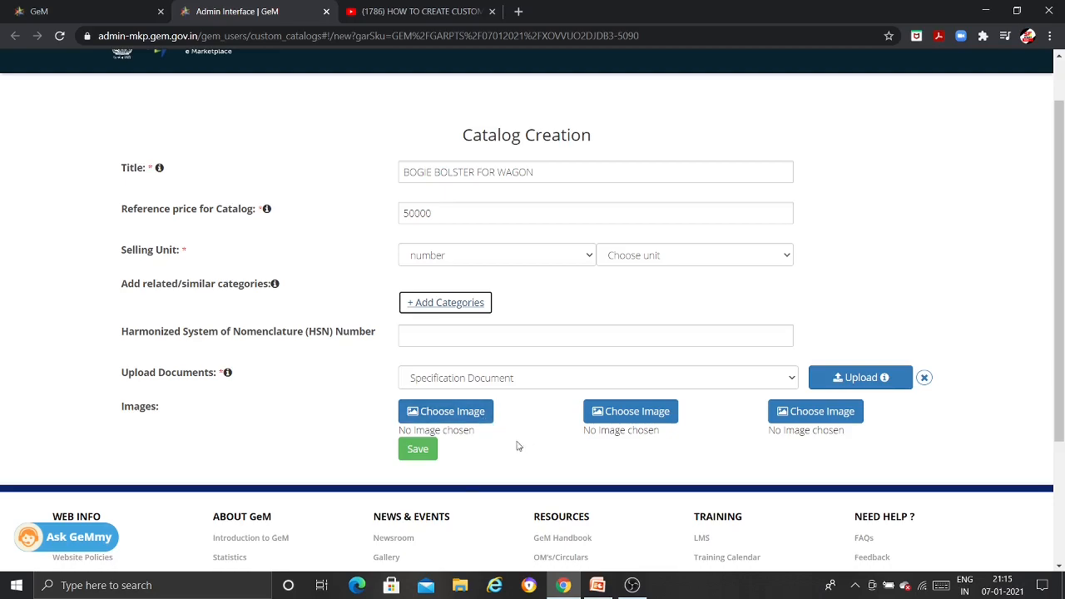
{"action": "left_click", "coordinate": [380, 454]}
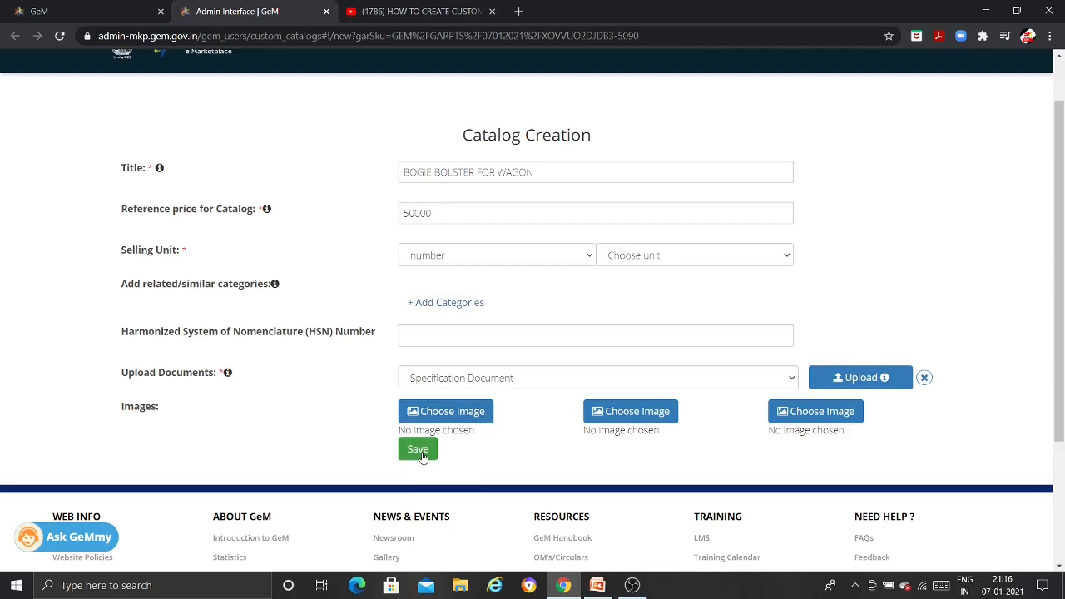
{"action": "left_click", "coordinate": [421, 453]}
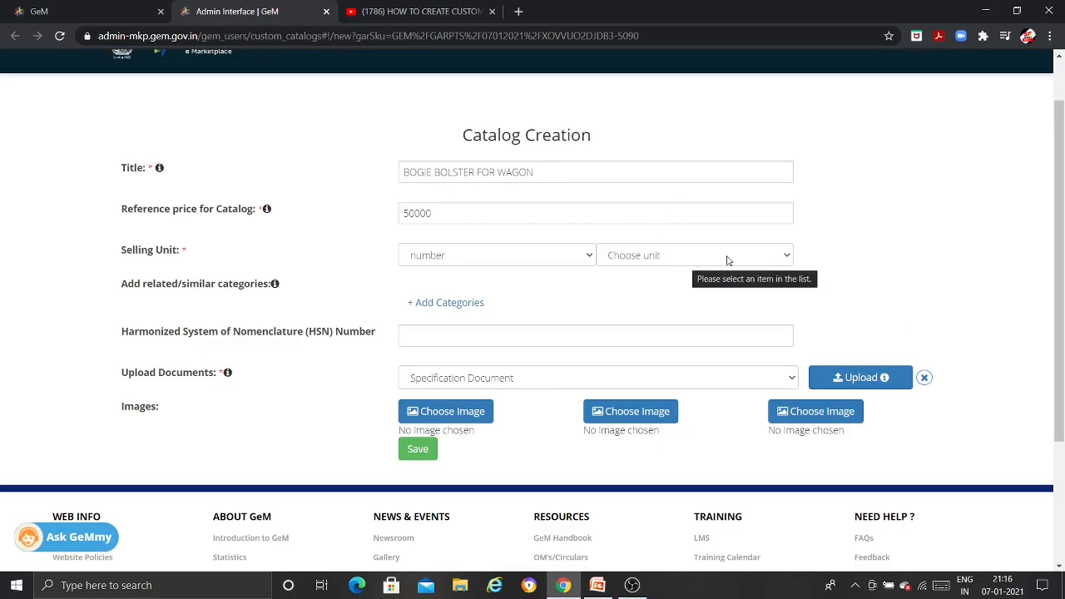
Step: Set the selling unit to The number ten for arbitrary powers and upload COVID_Undertaking.pdf as the specification document
{"action": "left_click", "coordinate": [784, 261]}
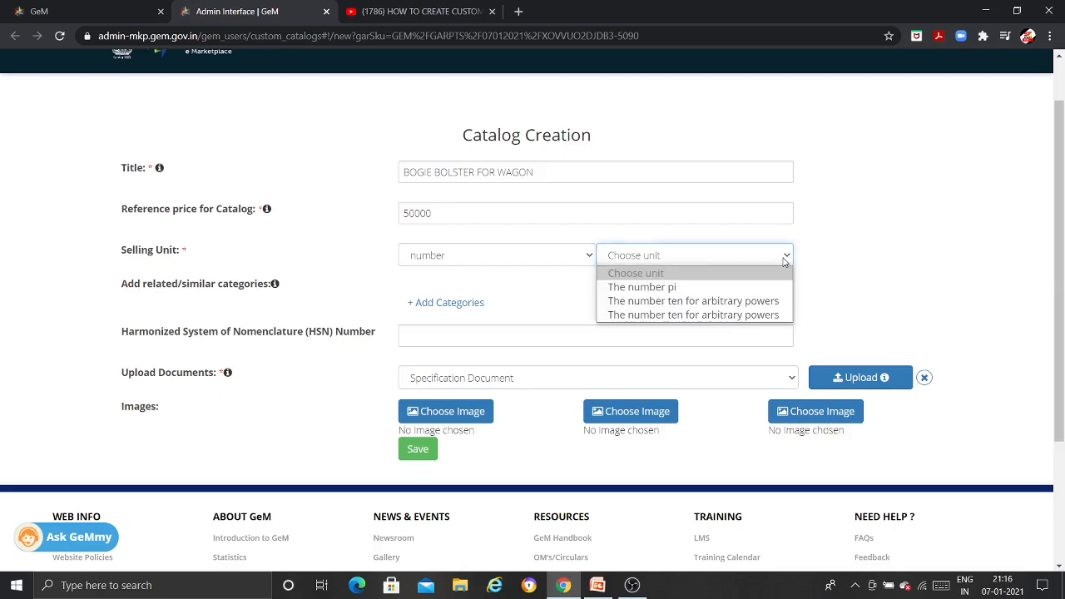
{"action": "left_click", "coordinate": [620, 313]}
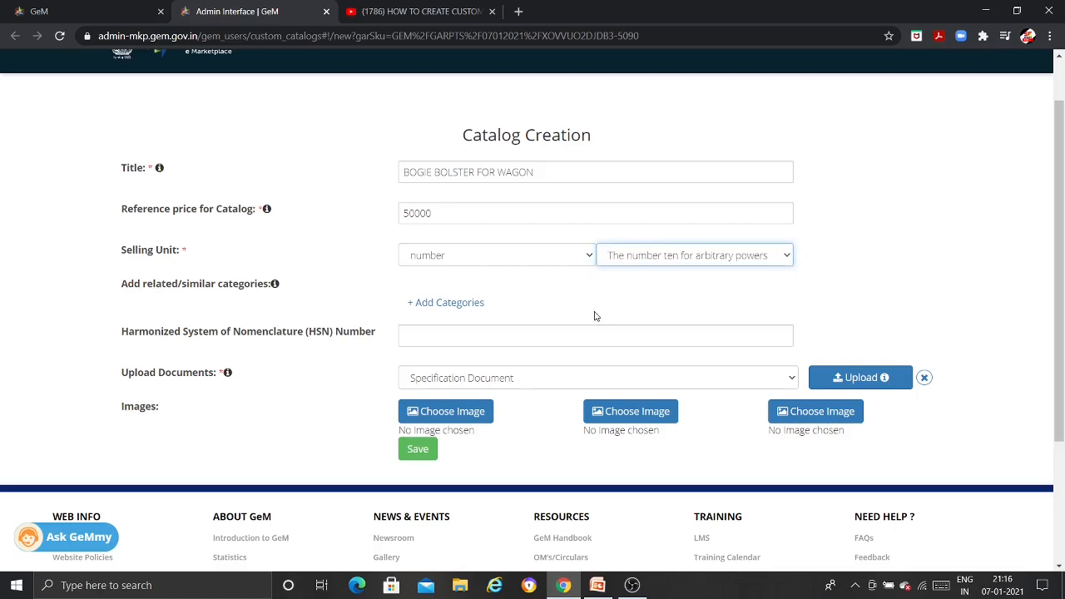
{"action": "left_click", "coordinate": [421, 453]}
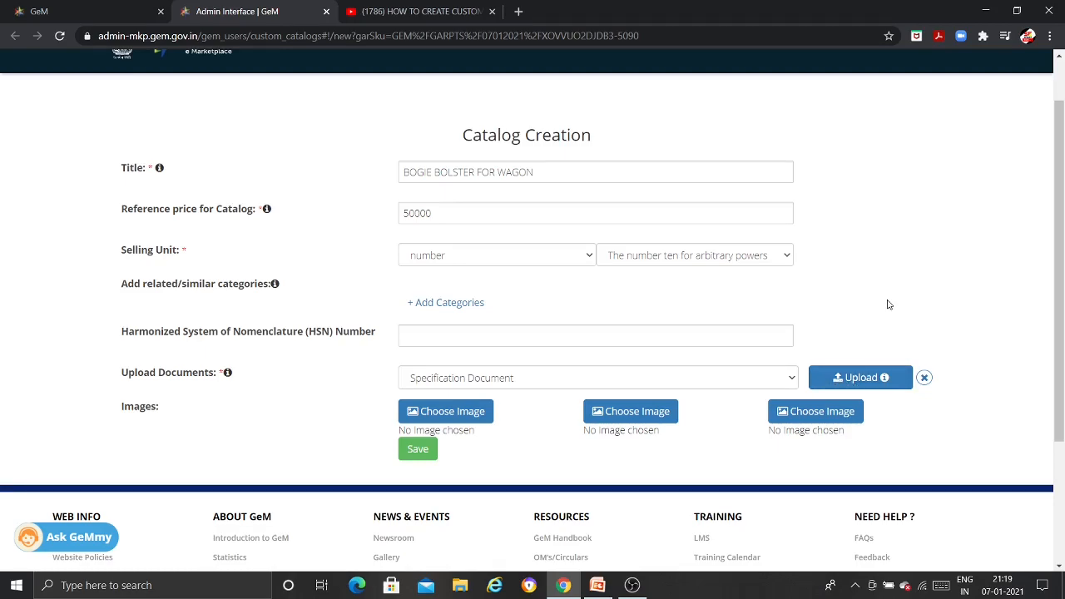
{"action": "left_click", "coordinate": [861, 381]}
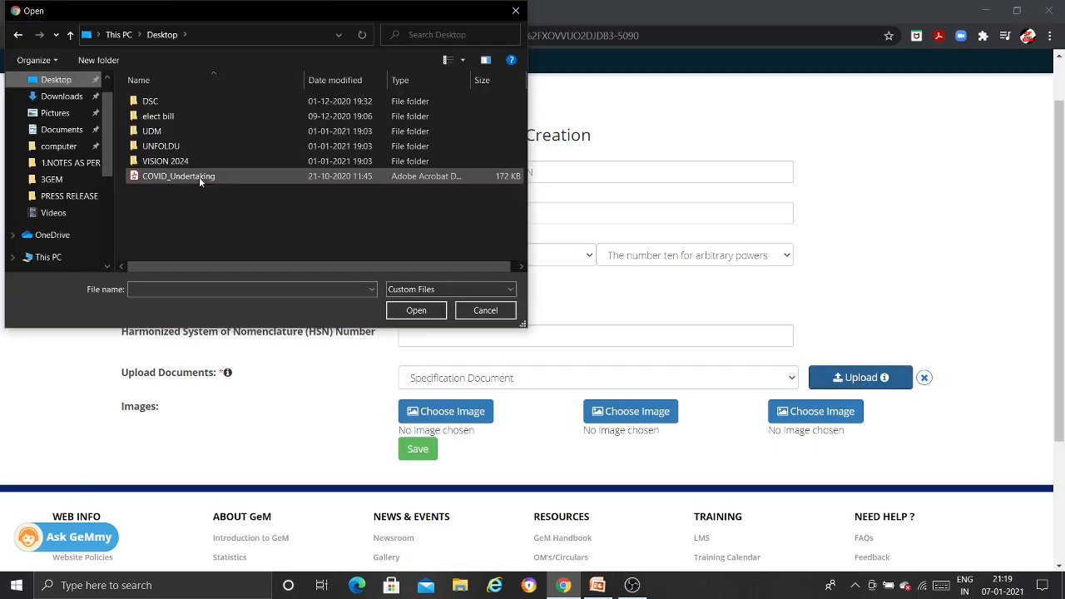
{"action": "double_click", "coordinate": [199, 177]}
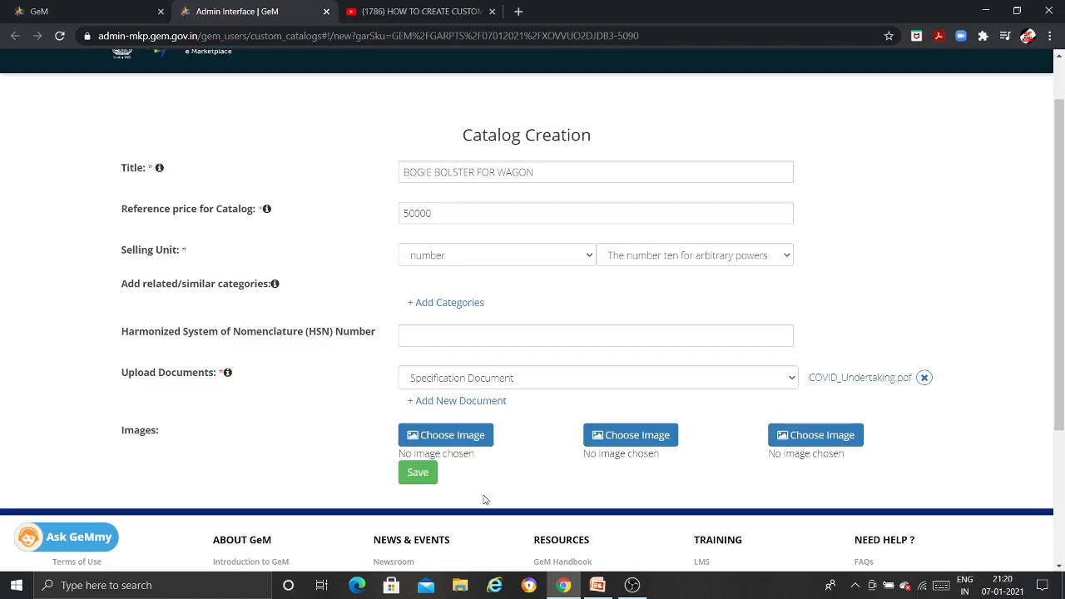
Step: Save the BOGIE BOLSTER FOR WAGON catalog and publish it
{"action": "left_click", "coordinate": [420, 474]}
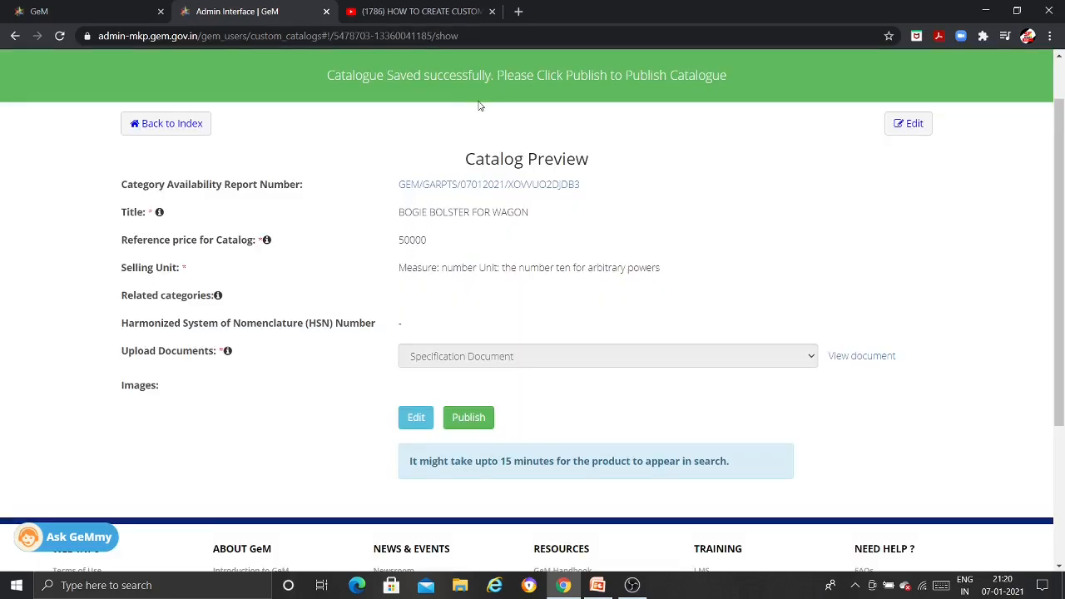
{"action": "scroll", "coordinate": [512, 103], "scroll_direction": "down", "scroll_amount": 1}
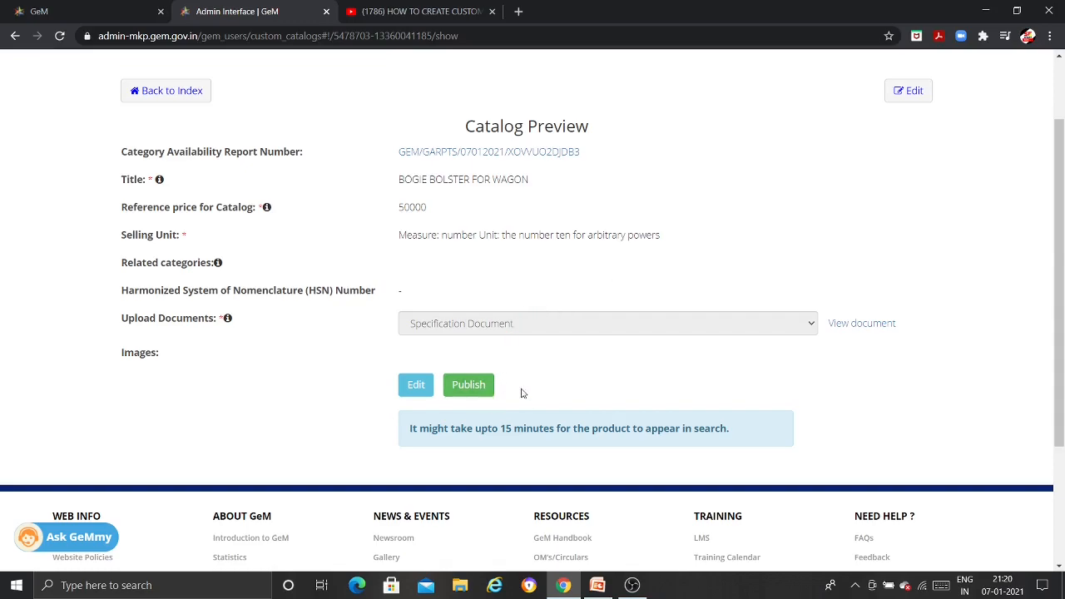
{"action": "left_click", "coordinate": [467, 389]}
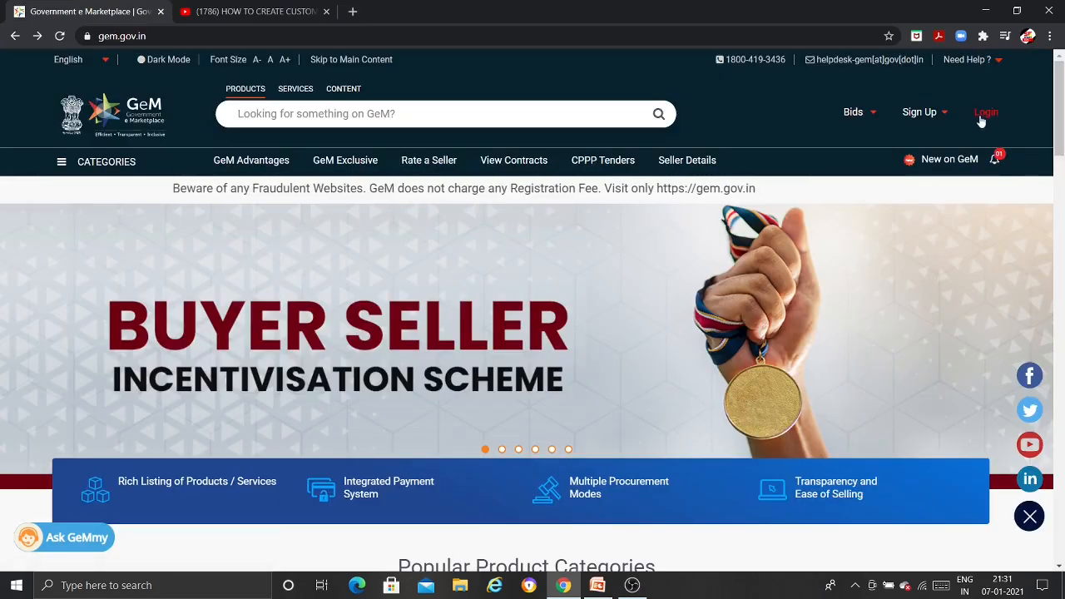
Step: Log in to the portal again and open the list of GeM availability reports
{"action": "left_click", "coordinate": [982, 117]}
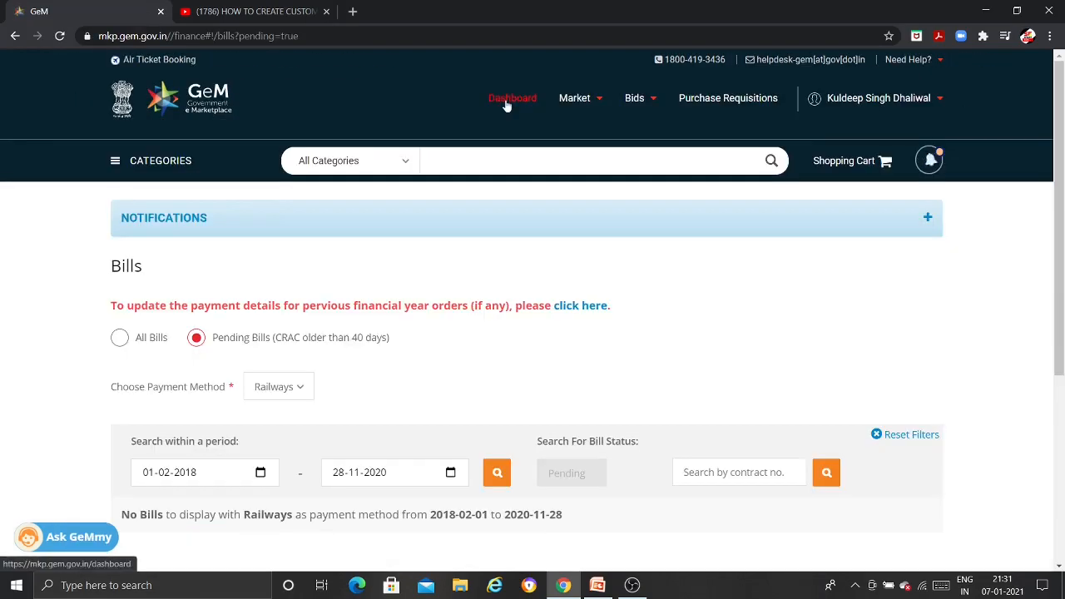
{"action": "left_click", "coordinate": [509, 98]}
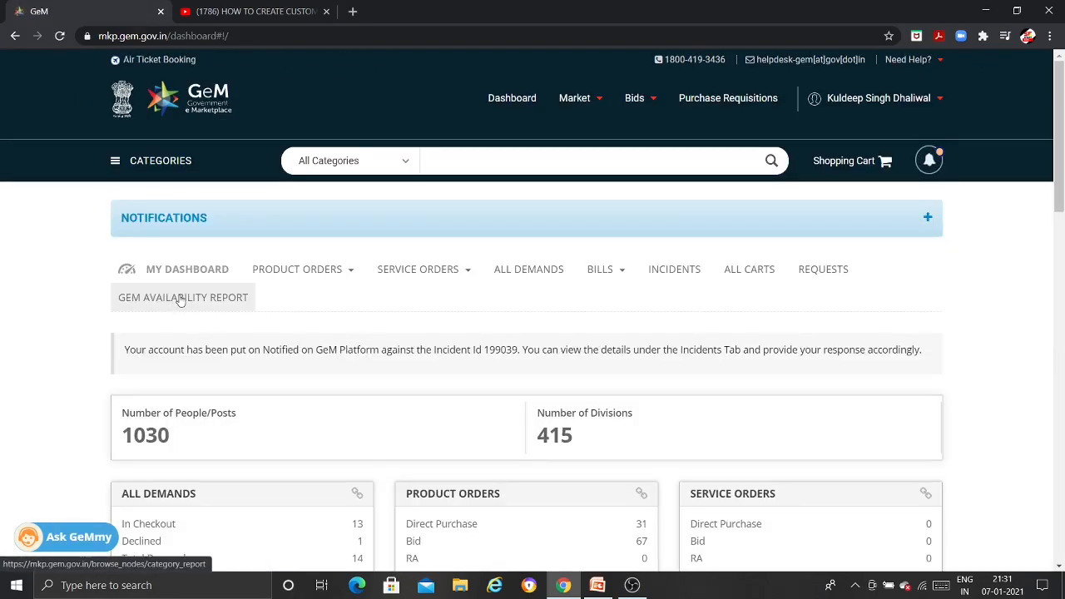
{"action": "left_click", "coordinate": [181, 298]}
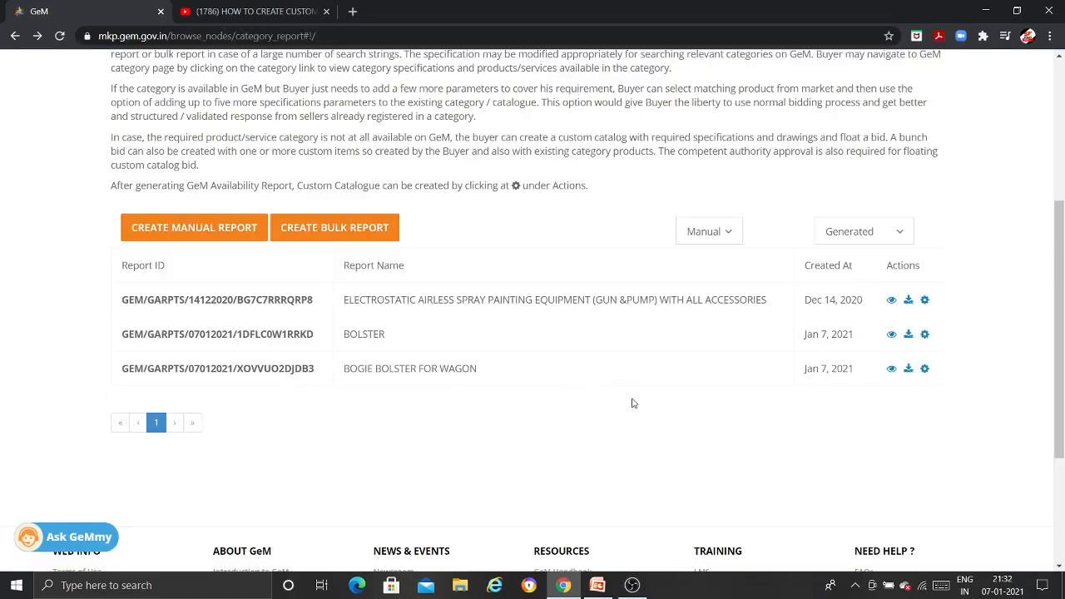
Step: Open the custom catalog options of the BOGIE BOLSTER FOR WAGON report and choose to use the created catalog
{"action": "left_click", "coordinate": [926, 371]}
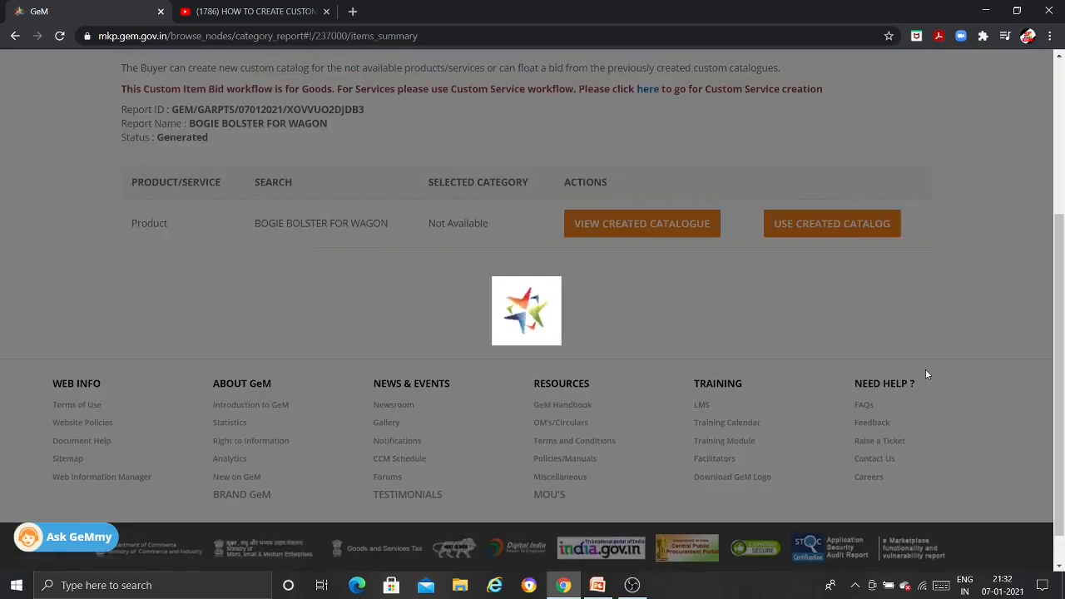
{"action": "scroll", "coordinate": [774, 334], "scroll_direction": "up", "scroll_amount": 2}
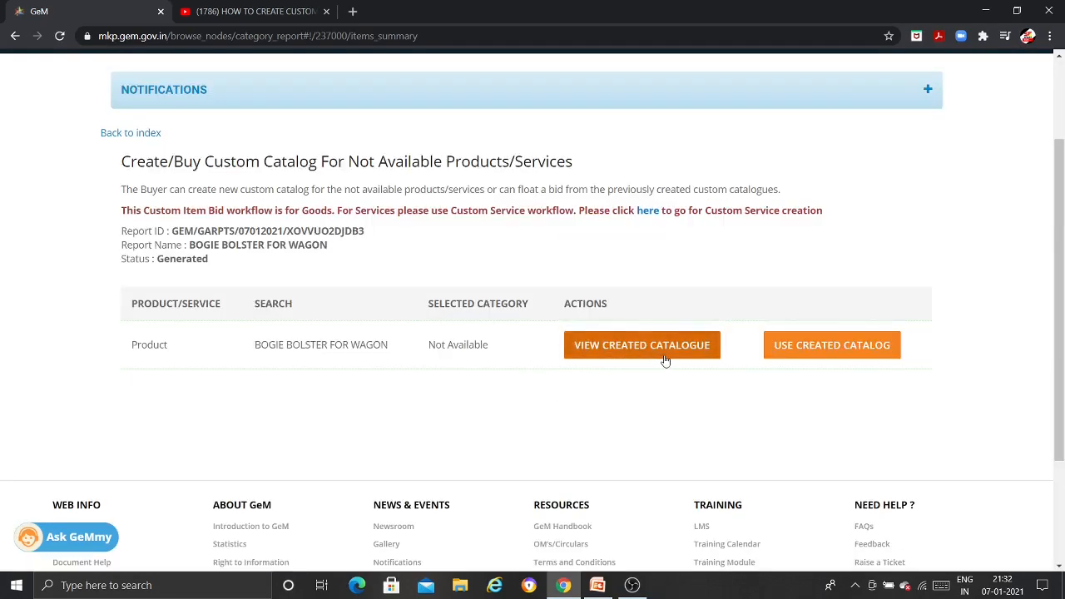
{"action": "left_click", "coordinate": [869, 349]}
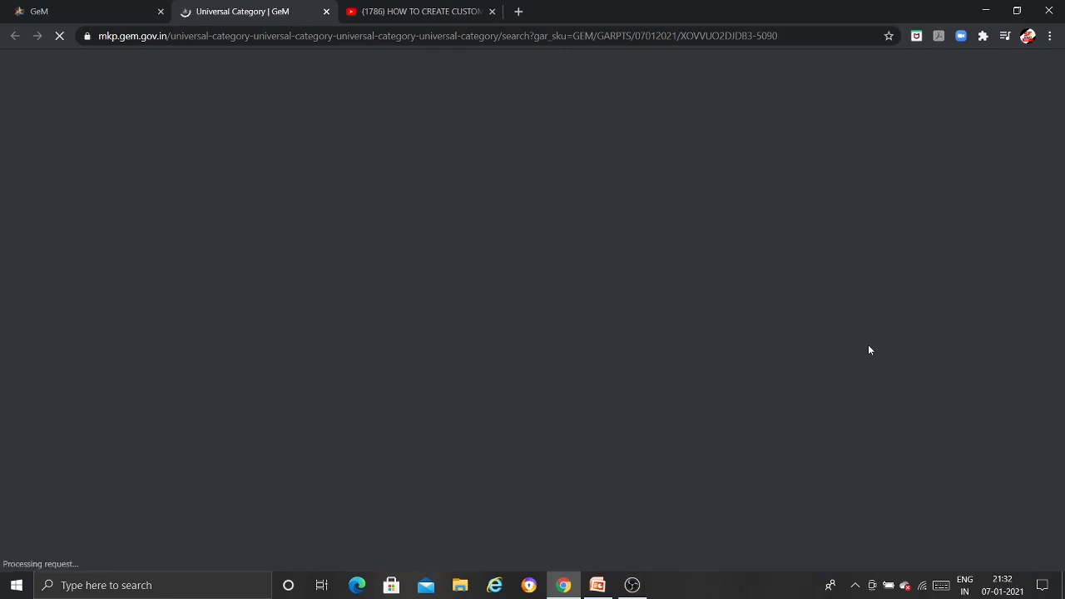
Step: Add BOGIE BOLSTER FOR WAGON to the cart with quantity 12 for the Amritsar City delivery location in PUNJAB
{"action": "scroll", "coordinate": [421, 164], "scroll_direction": "down", "scroll_amount": 3}
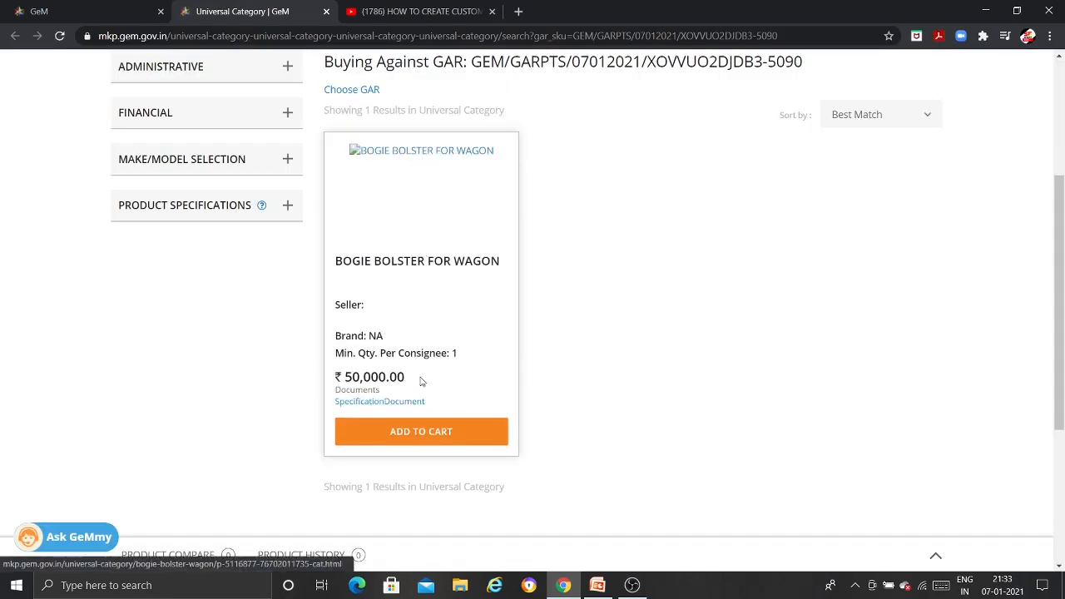
{"action": "left_click", "coordinate": [419, 433]}
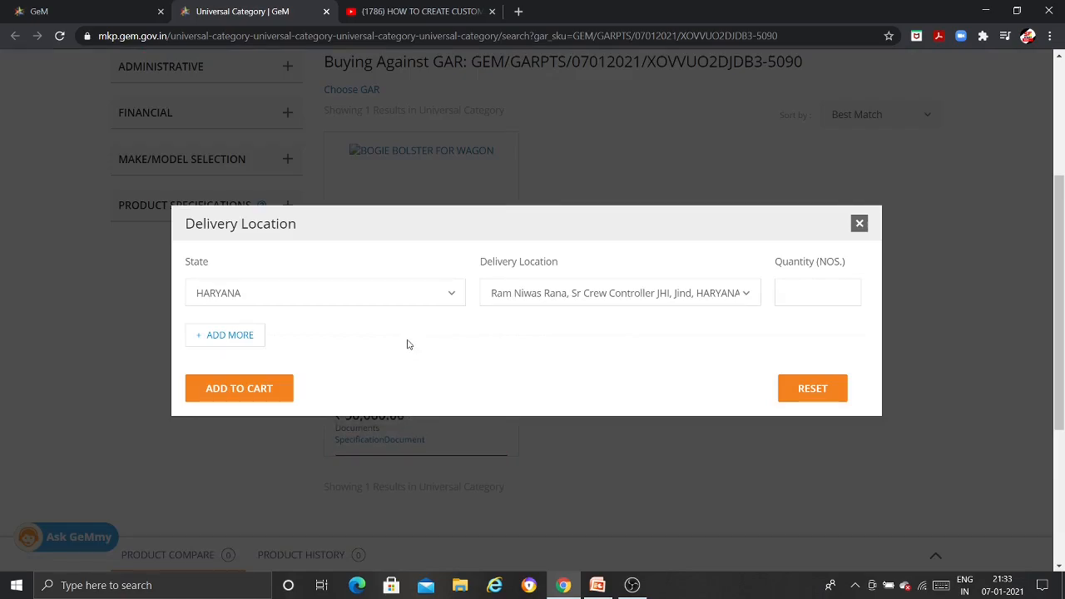
{"action": "left_click", "coordinate": [452, 295]}
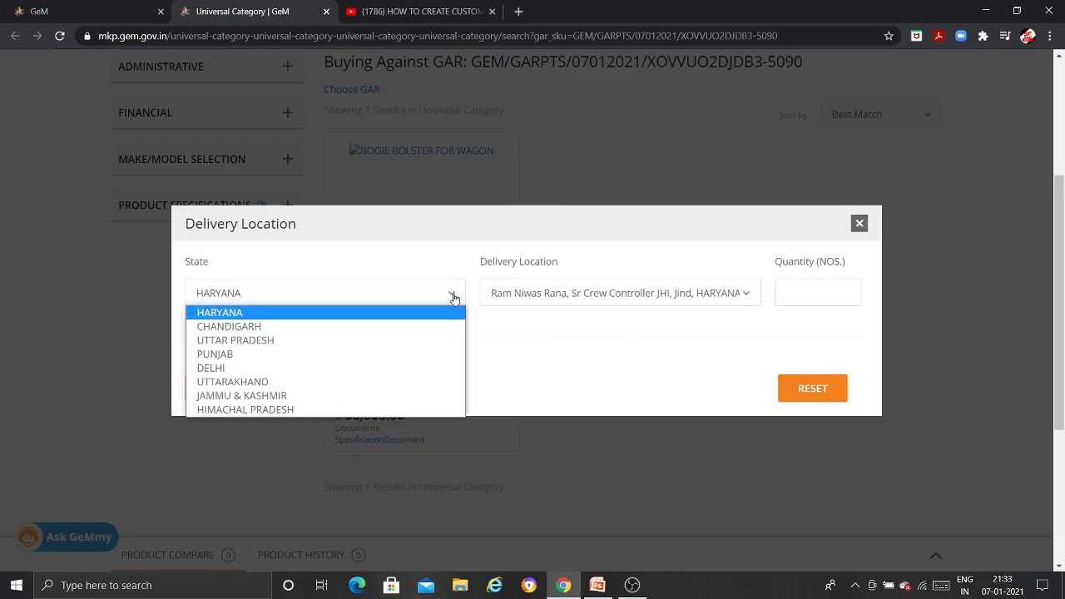
{"action": "left_click", "coordinate": [319, 355]}
{"action": "left_click", "coordinate": [620, 293]}
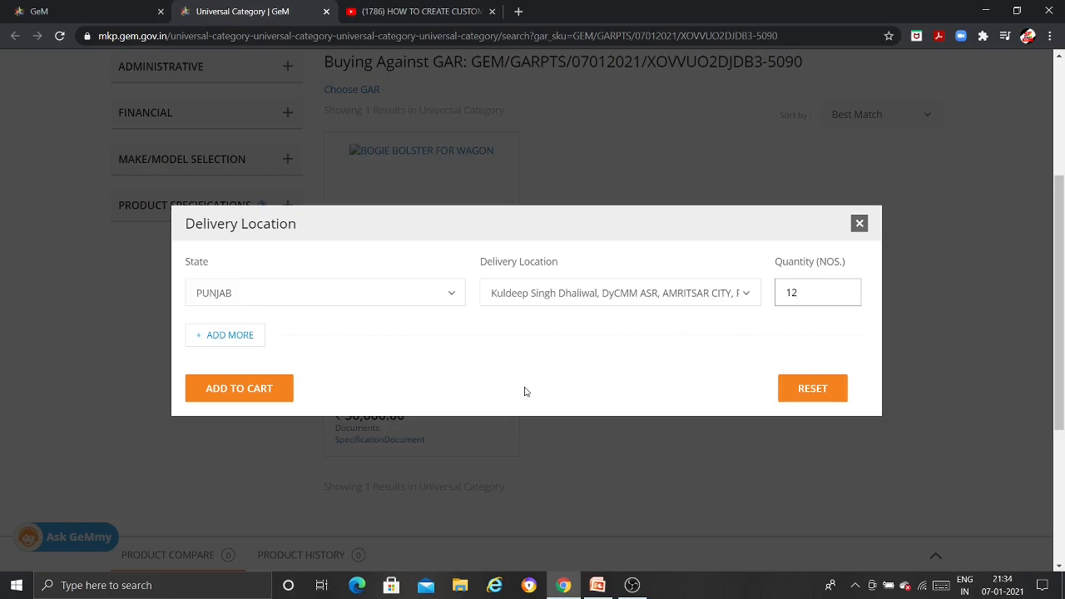
{"action": "left_click", "coordinate": [247, 395]}
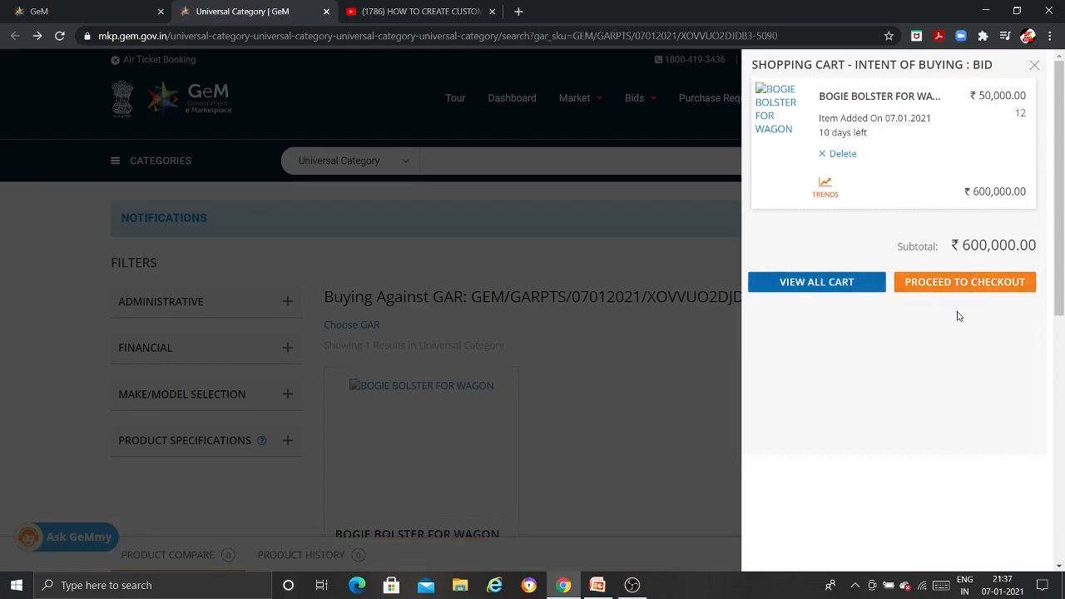
Step: Check out the cart as a bid, then save the BOGIE BOLSTER FOR WAGON specifications and continue to the consignee stage
{"action": "left_click", "coordinate": [985, 285]}
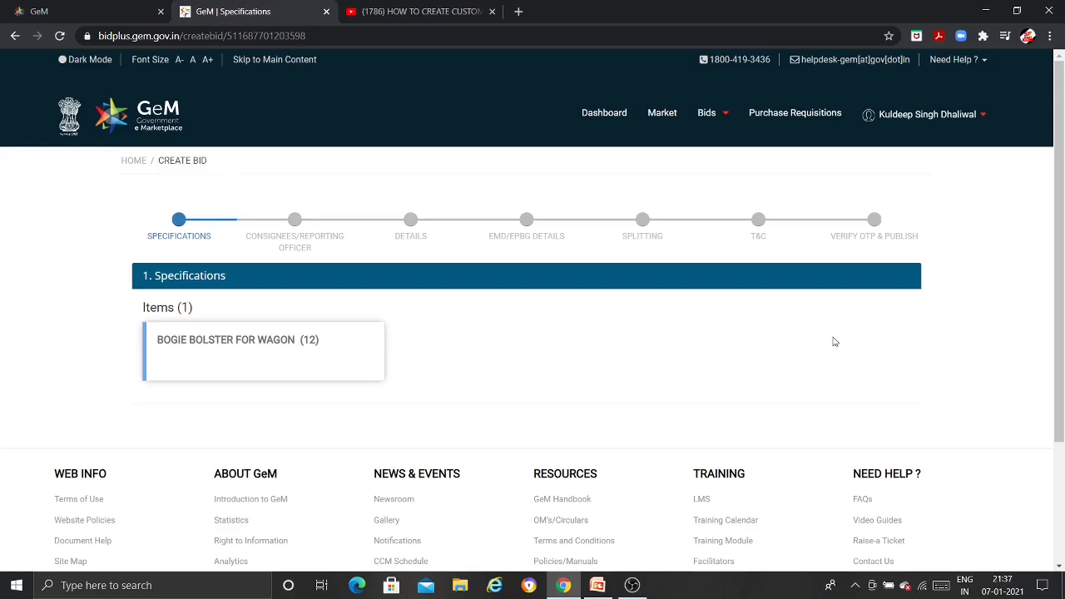
{"action": "scroll", "coordinate": [835, 341], "scroll_direction": "down", "scroll_amount": 1}
{"action": "left_click", "coordinate": [261, 260]}
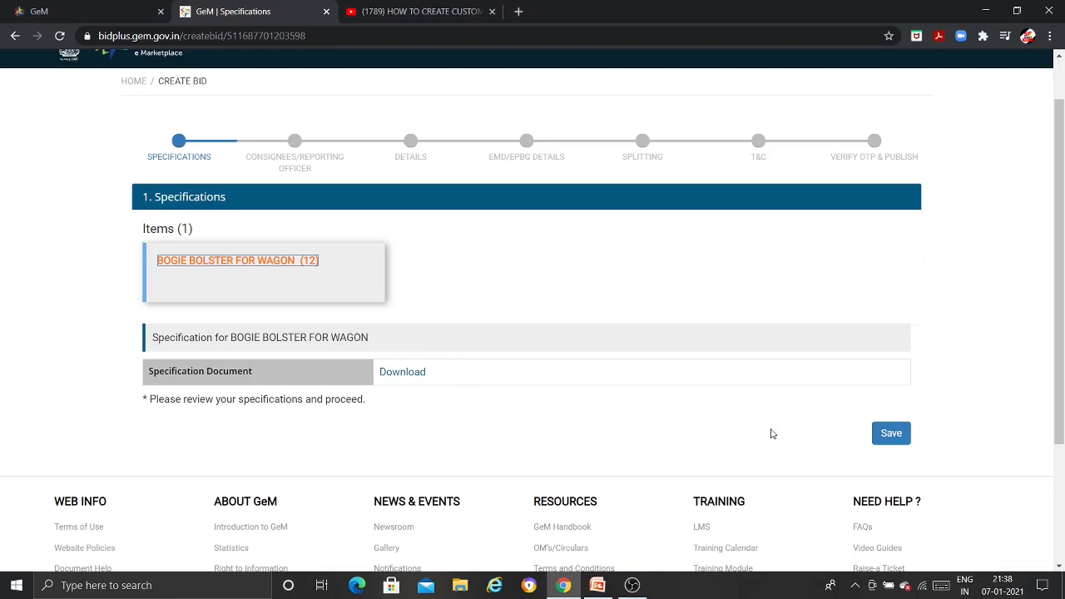
{"action": "left_click", "coordinate": [891, 434]}
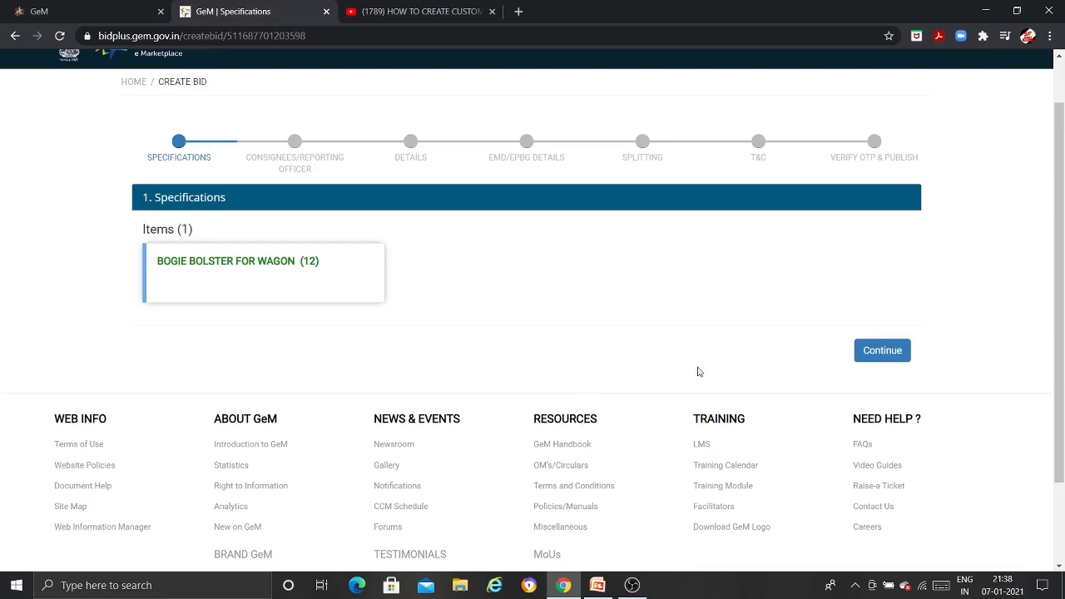
{"action": "left_click", "coordinate": [886, 357]}
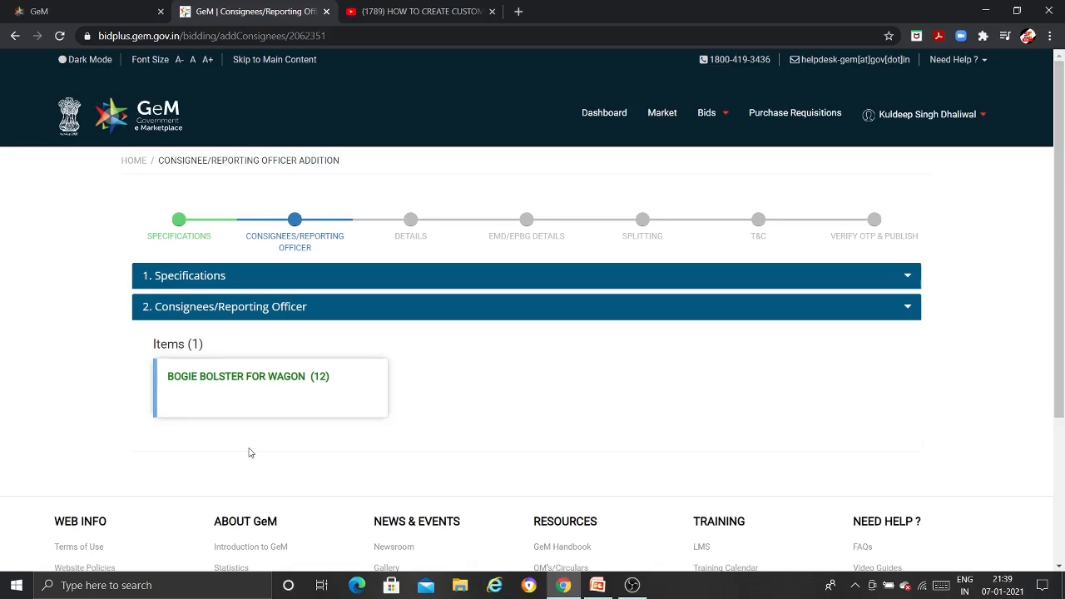
Step: Set the delivery days to 30 for the BOGIE BOLSTER FOR WAGON consignee and save the consignee details
{"action": "left_click", "coordinate": [275, 379]}
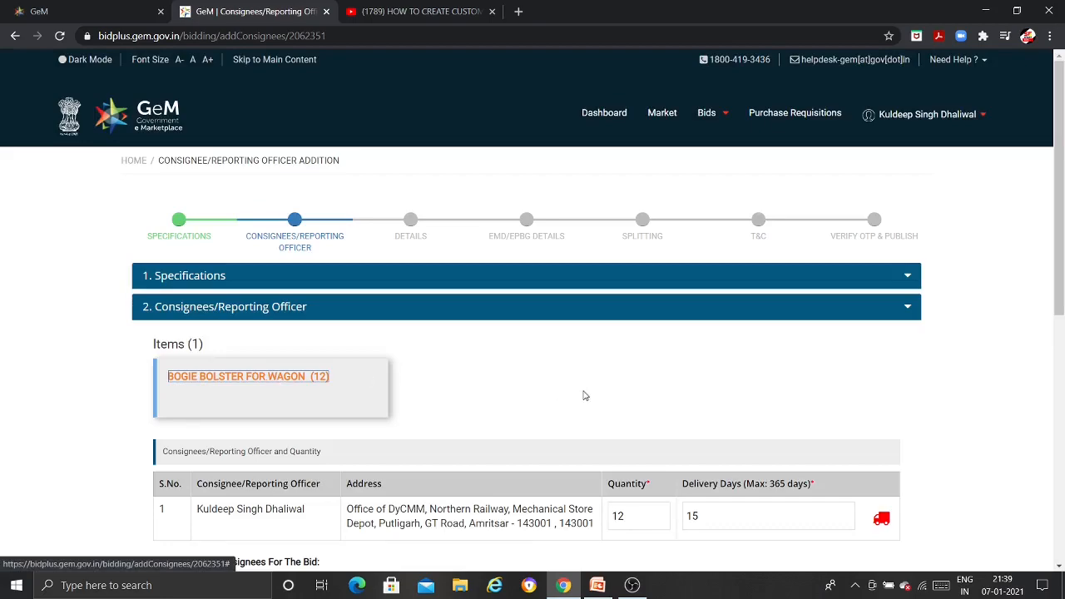
{"action": "scroll", "coordinate": [583, 394], "scroll_direction": "down", "scroll_amount": 2}
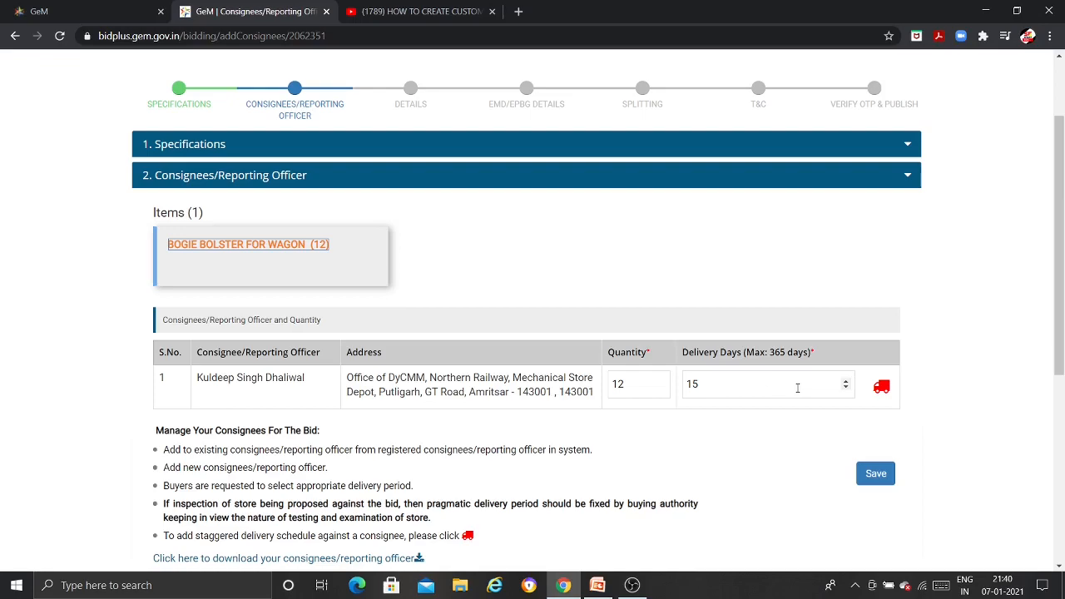
{"action": "left_click", "coordinate": [845, 382]}
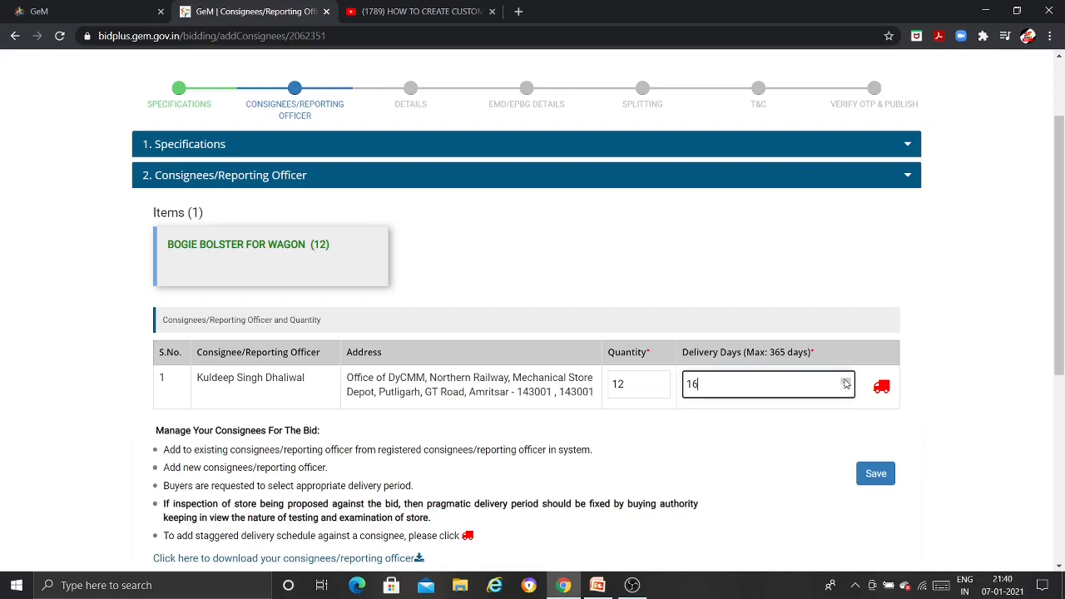
{"action": "left_click", "coordinate": [845, 382]}
{"action": "key", "text": "BackSpace"}
{"action": "key", "text": "BackSpace"}
{"action": "type", "text": "3"}
{"action": "scroll", "coordinate": [968, 450], "scroll_direction": "down", "scroll_amount": 1}
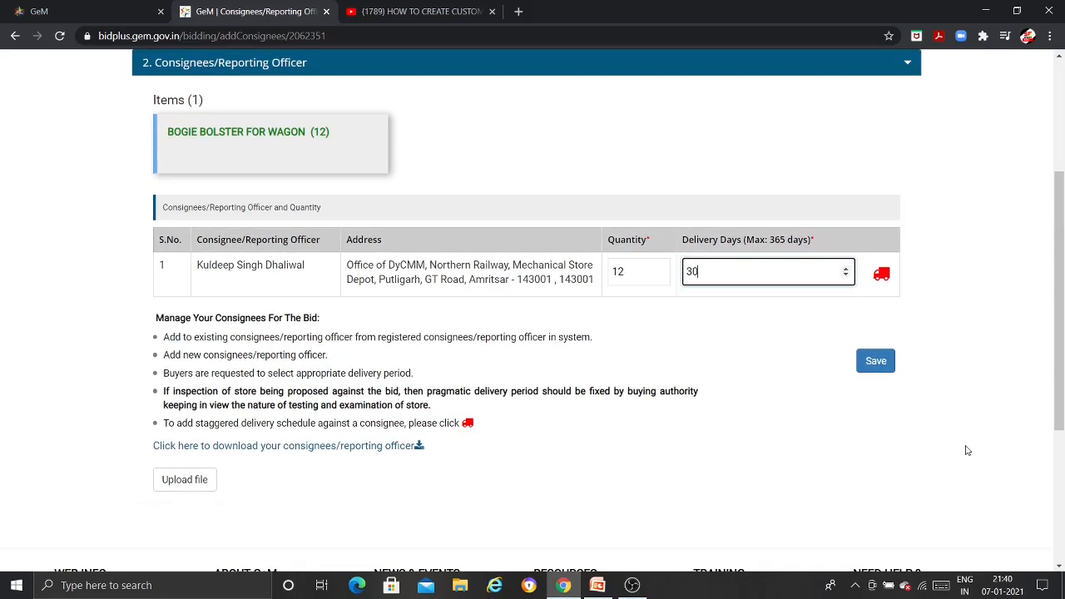
{"action": "left_click", "coordinate": [873, 366]}
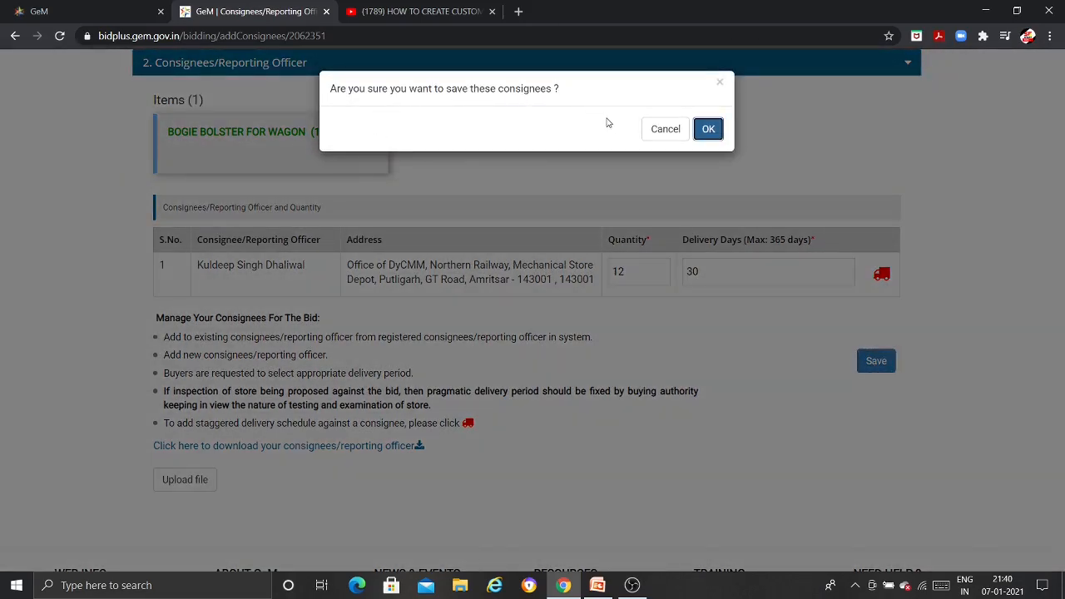
{"action": "left_click", "coordinate": [708, 130]}
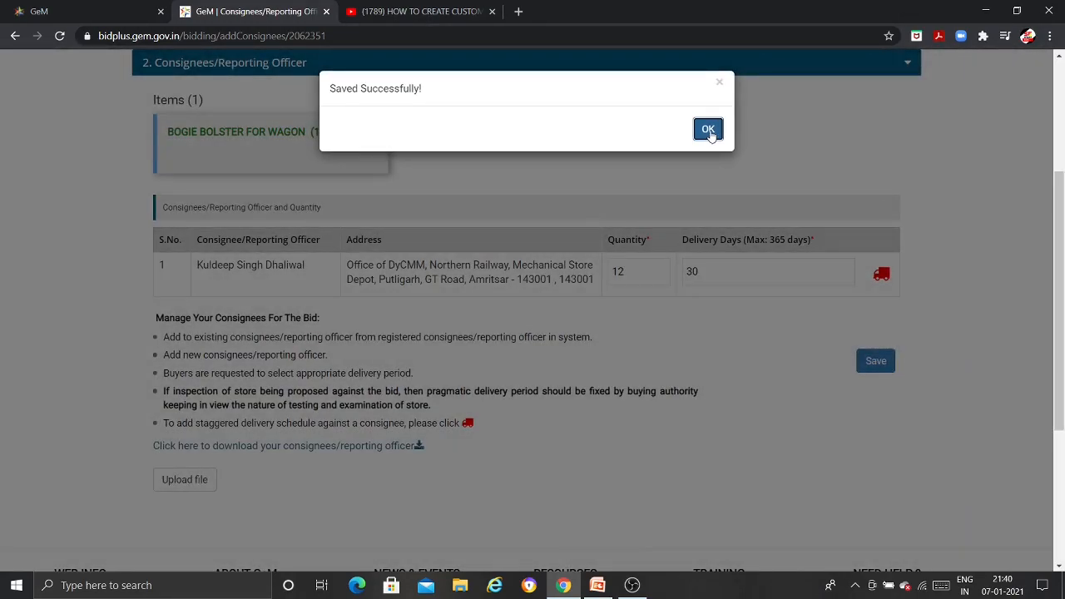
Step: Acknowledge the saved consignee details and continue to the bid details stage
{"action": "left_click", "coordinate": [709, 130]}
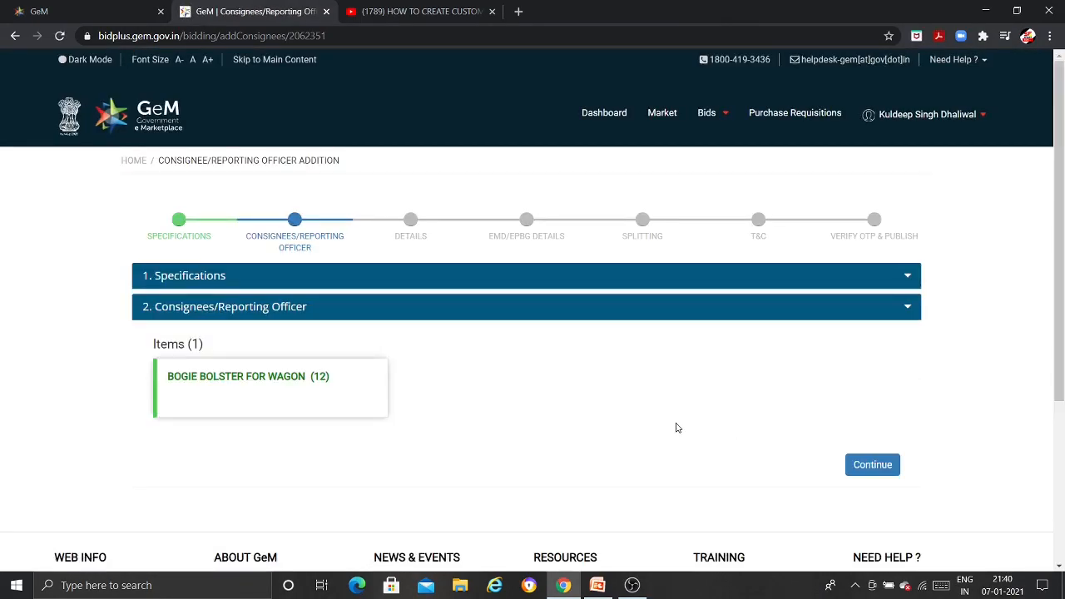
{"action": "scroll", "coordinate": [776, 406], "scroll_direction": "down", "scroll_amount": 1}
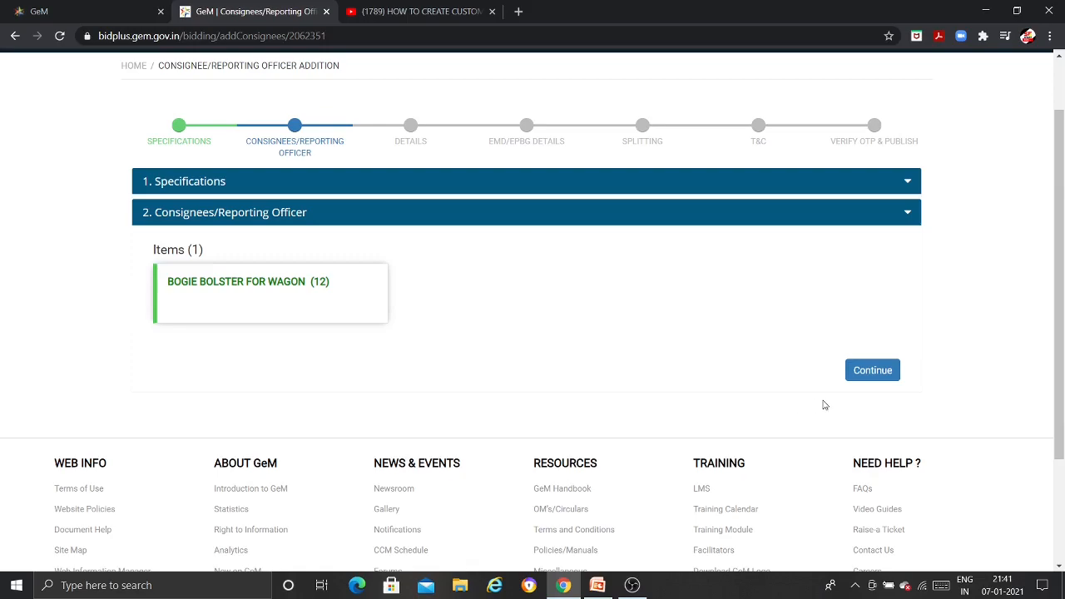
{"action": "left_click", "coordinate": [880, 376]}
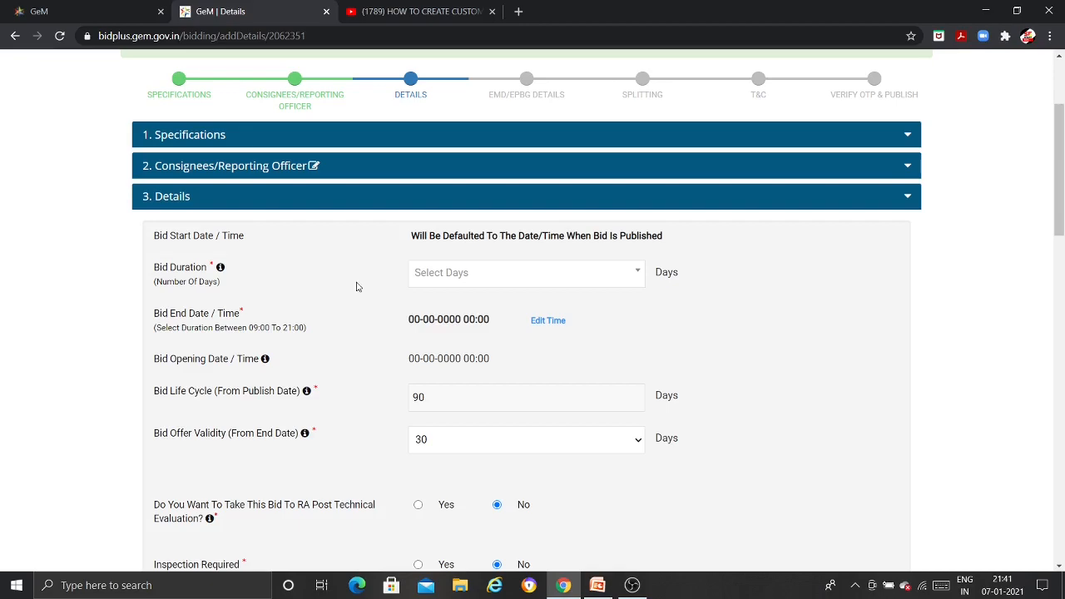
Step: Set the bid duration to 25 days and dismiss the end time reminder
{"action": "left_click", "coordinate": [639, 275]}
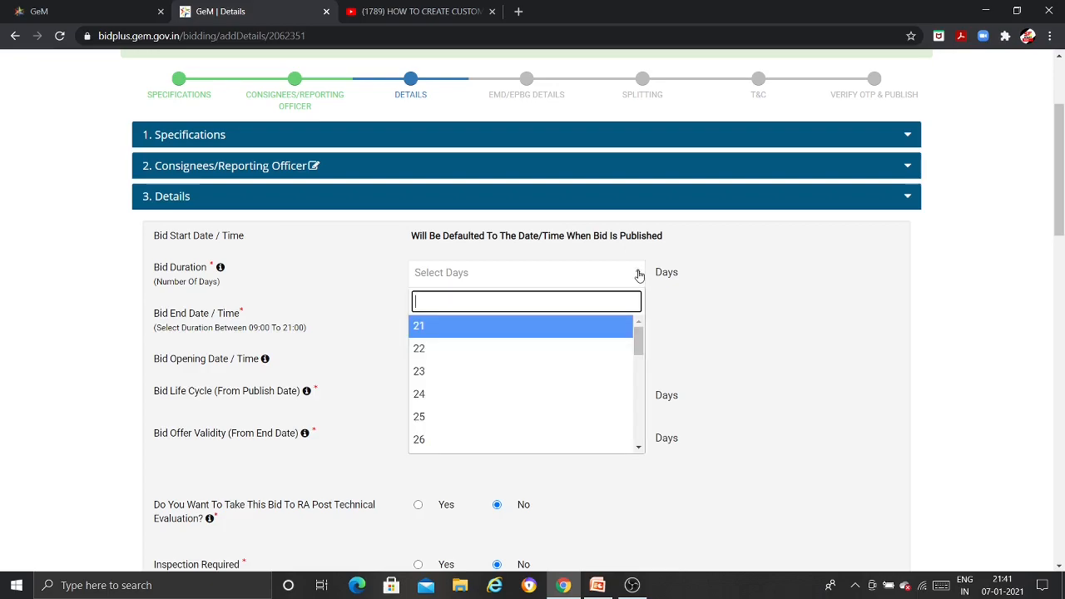
{"action": "left_click", "coordinate": [600, 336]}
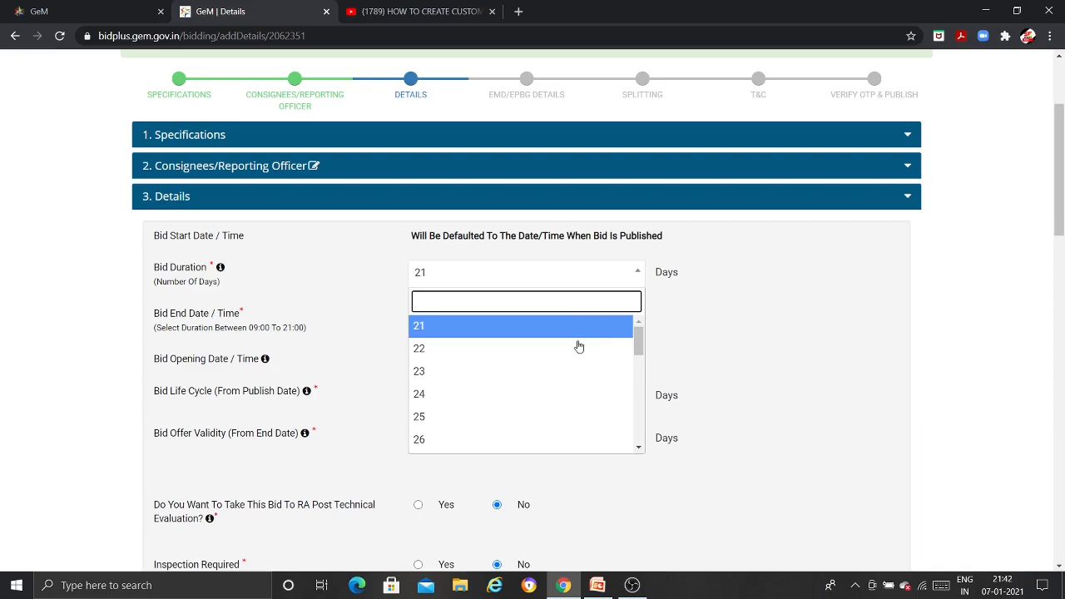
{"action": "left_click", "coordinate": [530, 427]}
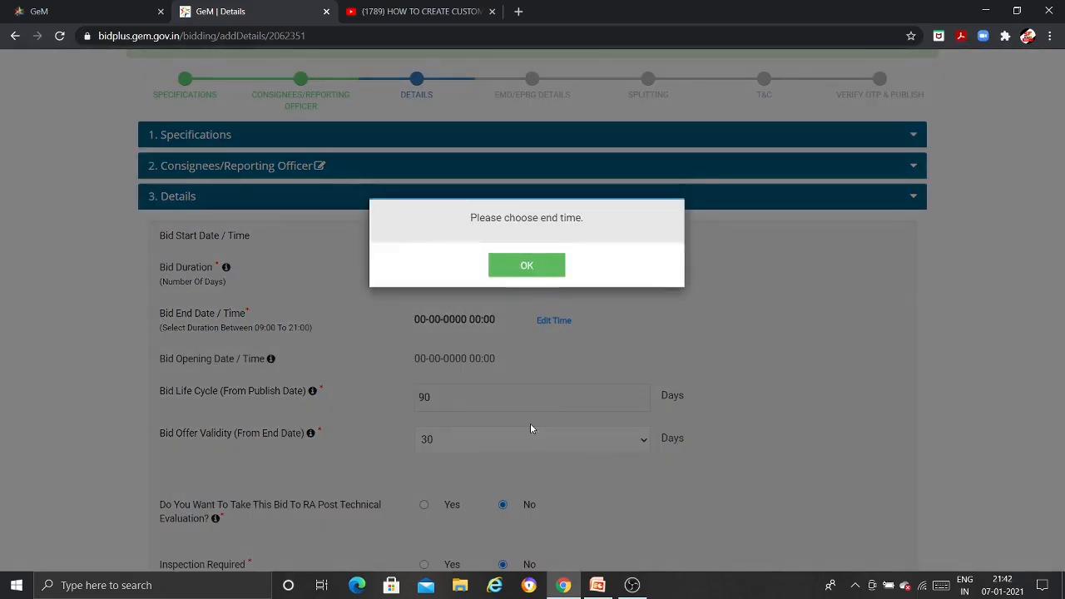
{"action": "left_click", "coordinate": [524, 269]}
Step: Set the bid end time to 12:00 and the bid offer validity to 65 days
{"action": "scroll", "coordinate": [256, 252], "scroll_direction": "down", "scroll_amount": 1}
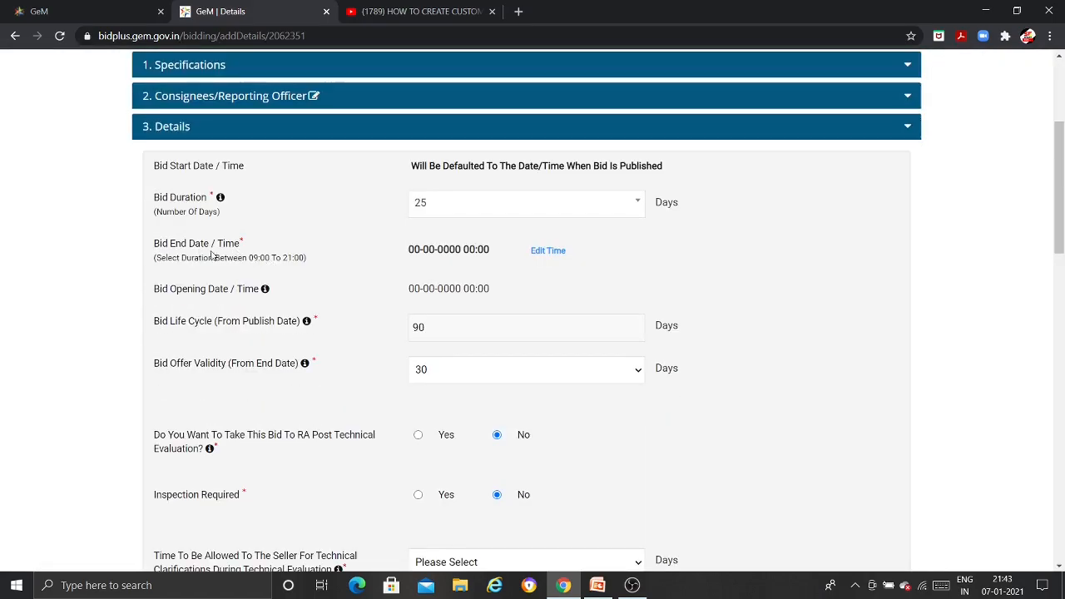
{"action": "left_click", "coordinate": [547, 251]}
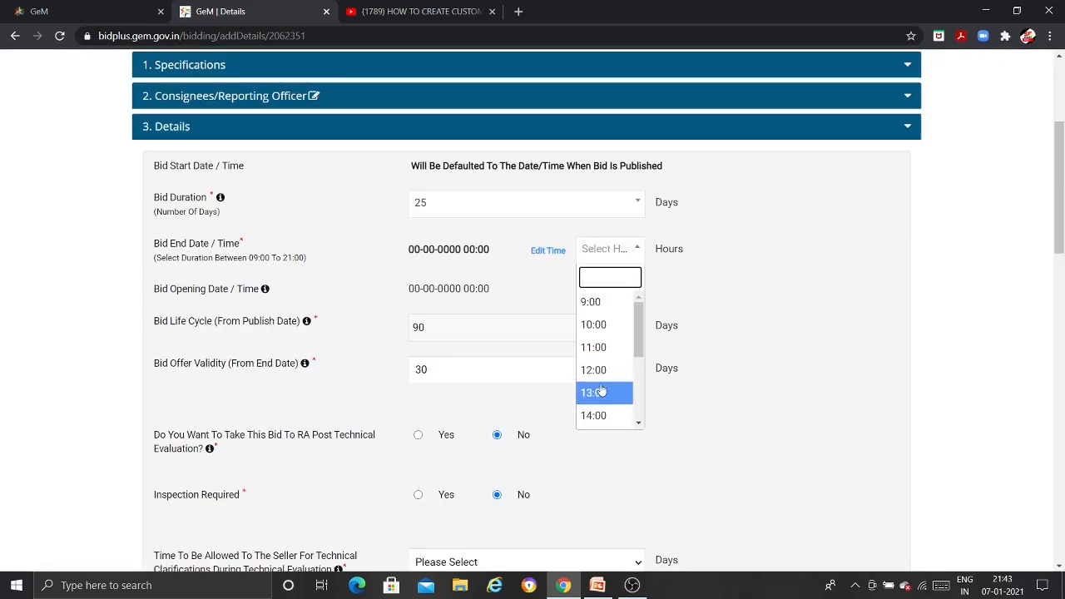
{"action": "left_click", "coordinate": [601, 378]}
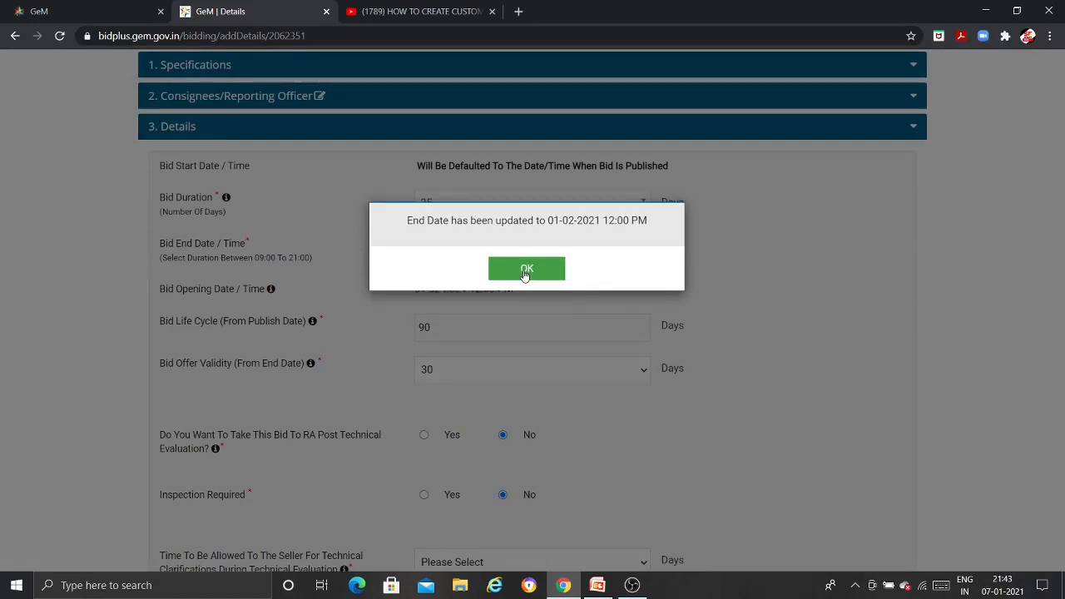
{"action": "left_click", "coordinate": [525, 273]}
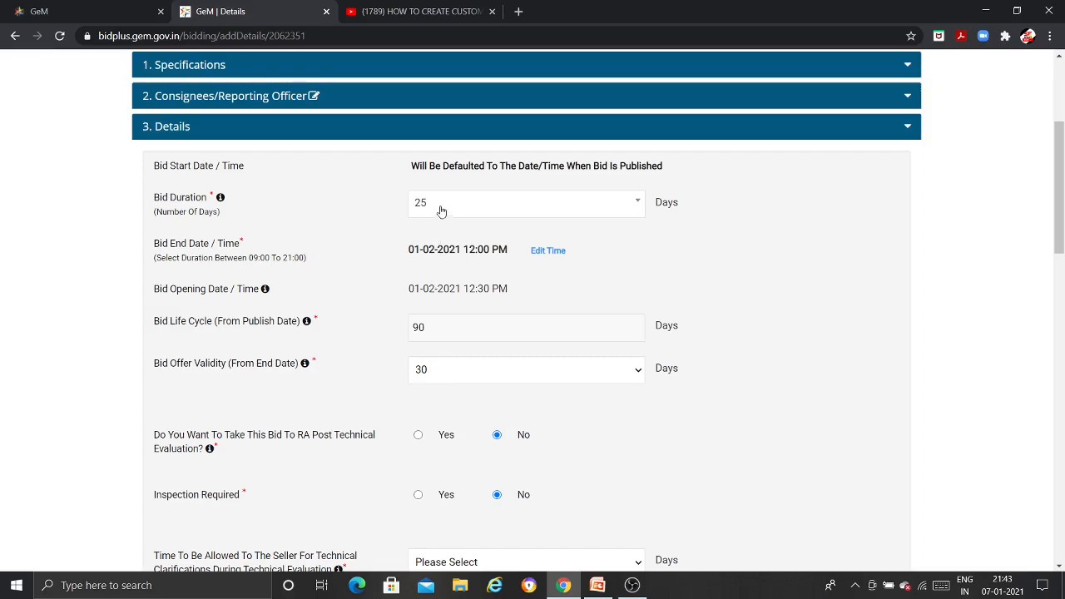
{"action": "left_click", "coordinate": [439, 368]}
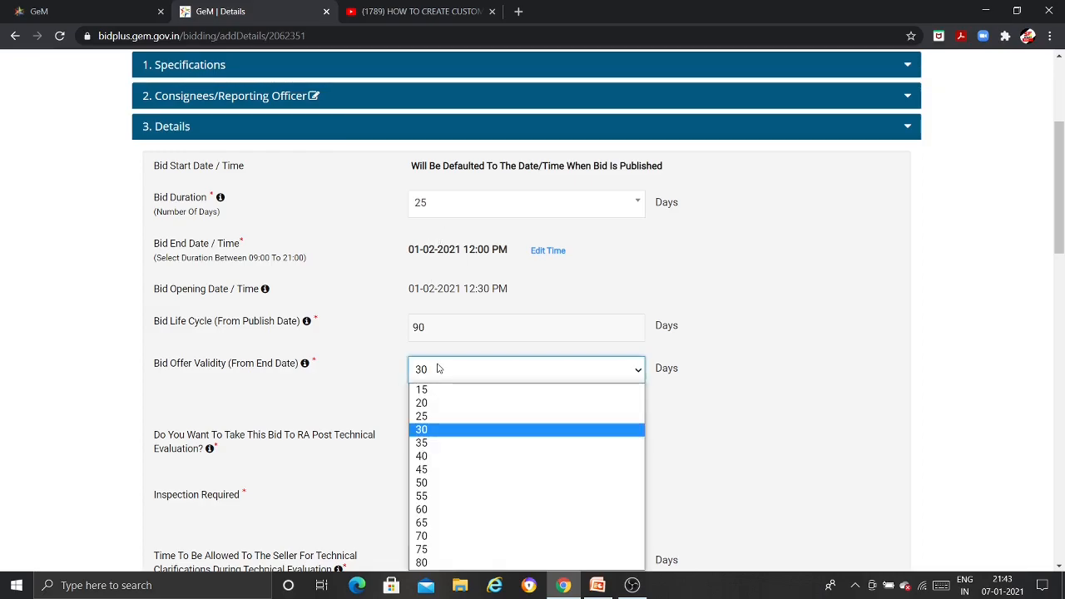
{"action": "left_click", "coordinate": [426, 524]}
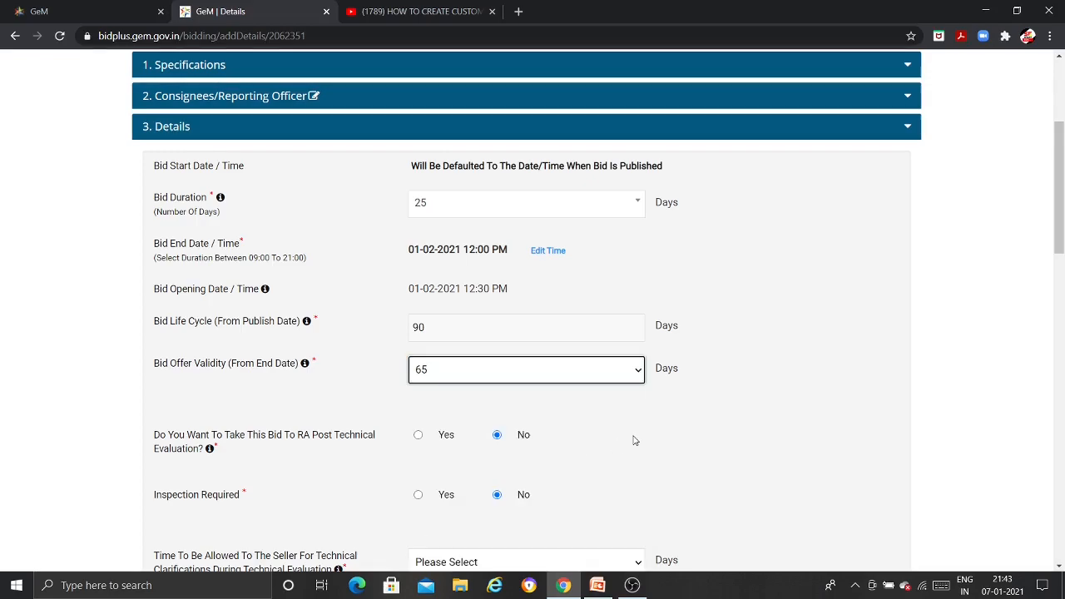
{"action": "scroll", "coordinate": [633, 440], "scroll_direction": "down", "scroll_amount": 2}
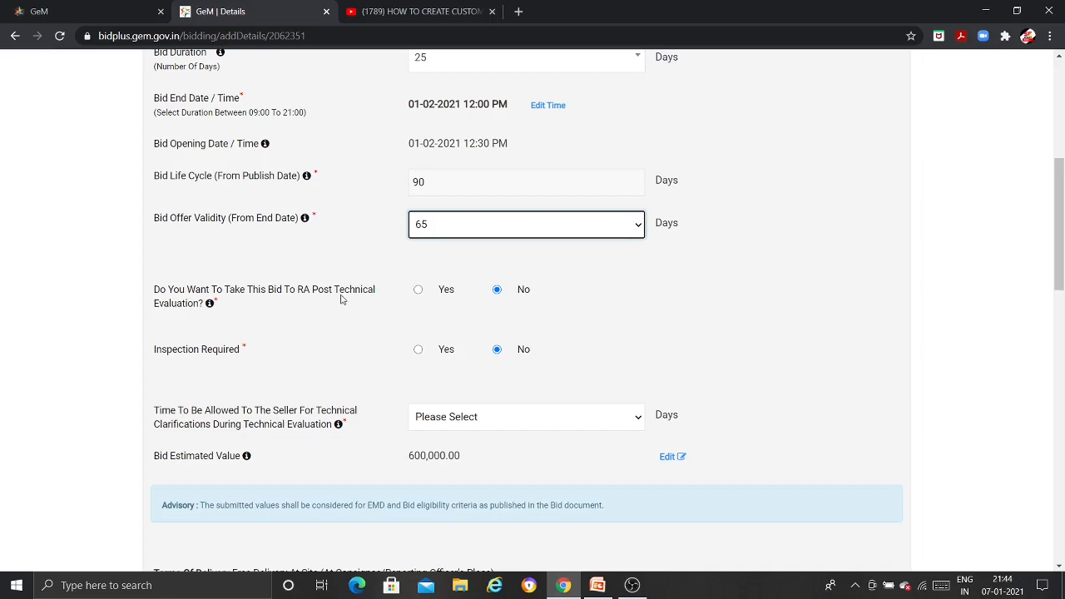
{"action": "left_click", "coordinate": [417, 290]}
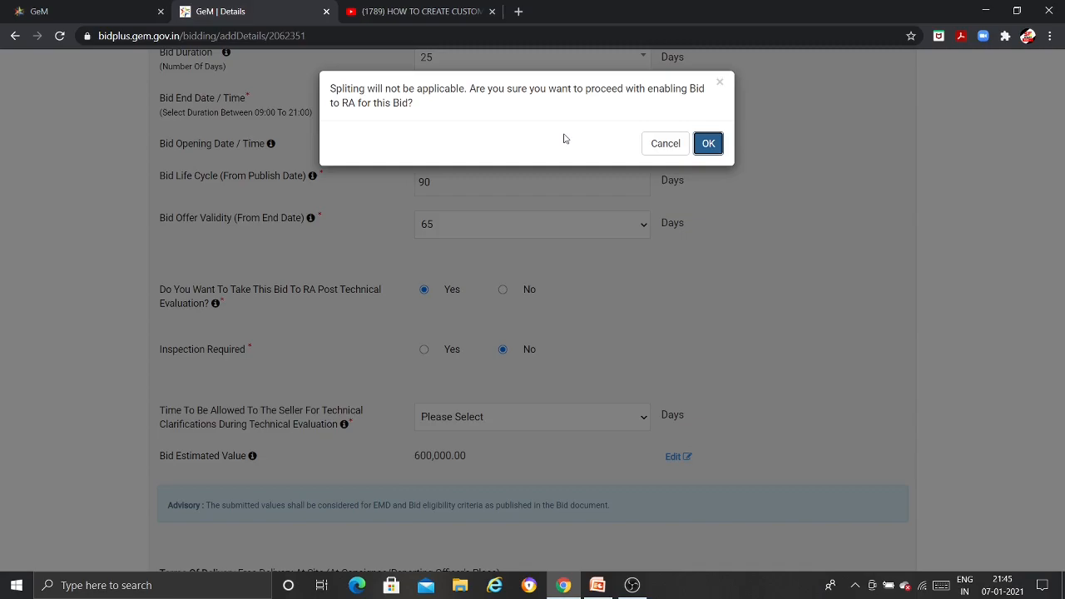
{"action": "left_click", "coordinate": [721, 84]}
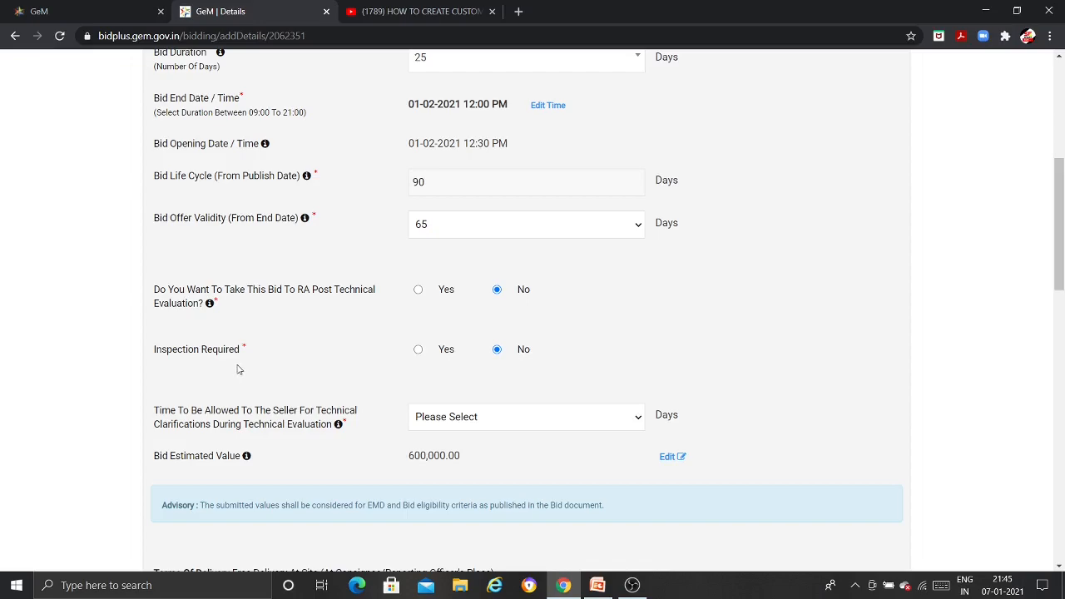
Step: Require inspection for the bid, with Pre Dispatch as the inspection type and RITES as the empanelled agency
{"action": "left_click", "coordinate": [418, 350]}
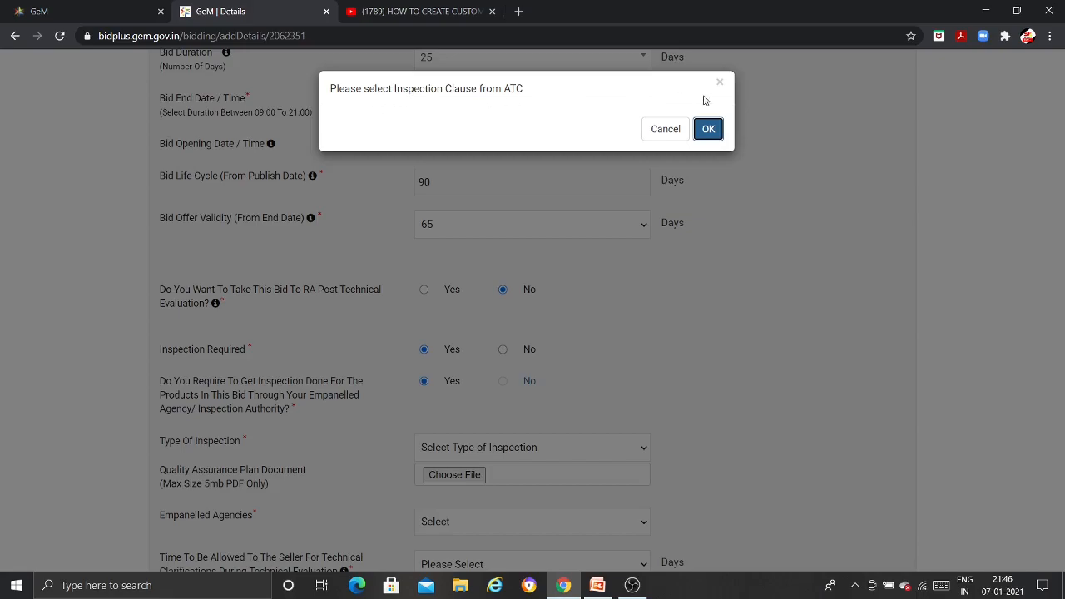
{"action": "left_click", "coordinate": [708, 130]}
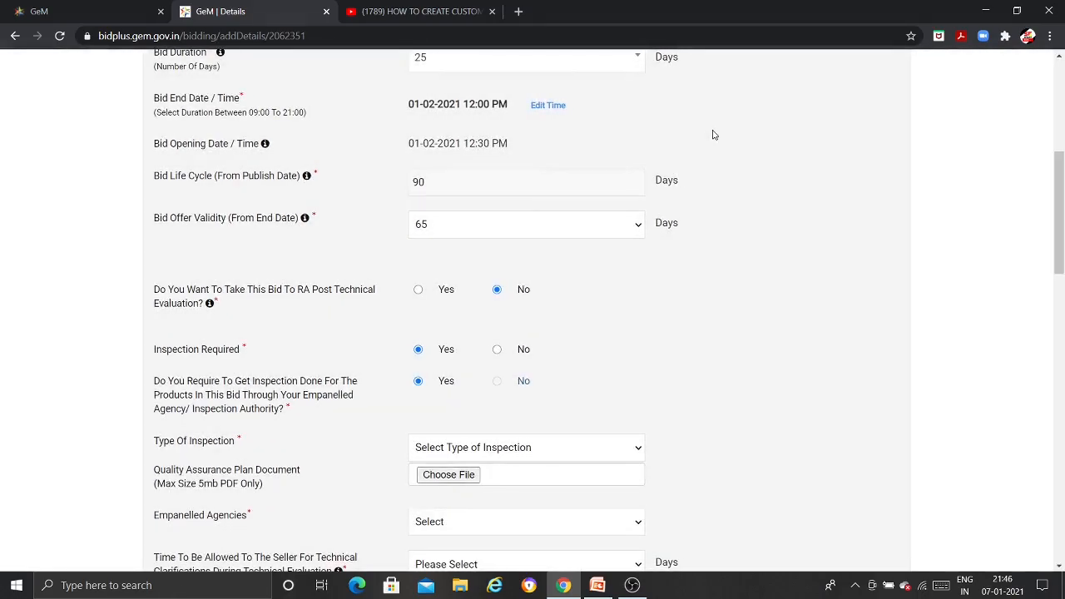
{"action": "scroll", "coordinate": [713, 134], "scroll_direction": "down", "scroll_amount": 2}
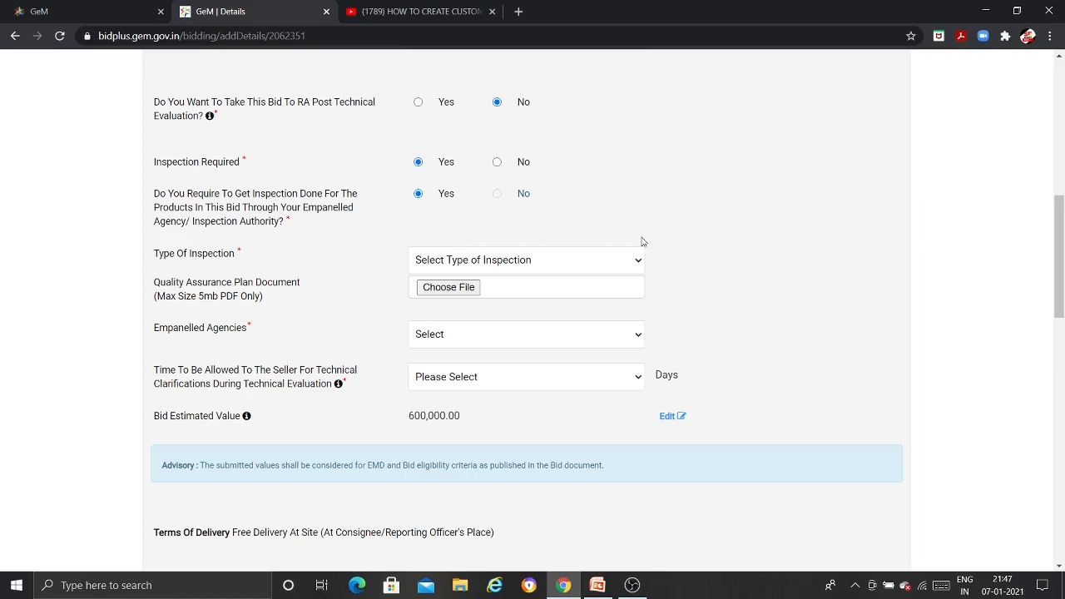
{"action": "left_click", "coordinate": [638, 263]}
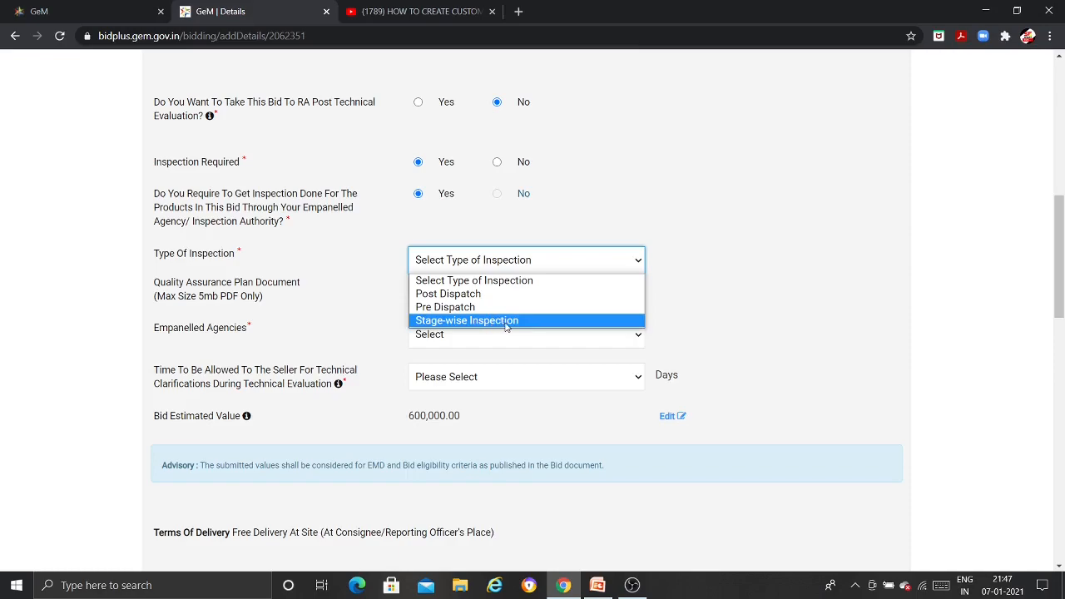
{"action": "left_click", "coordinate": [462, 309]}
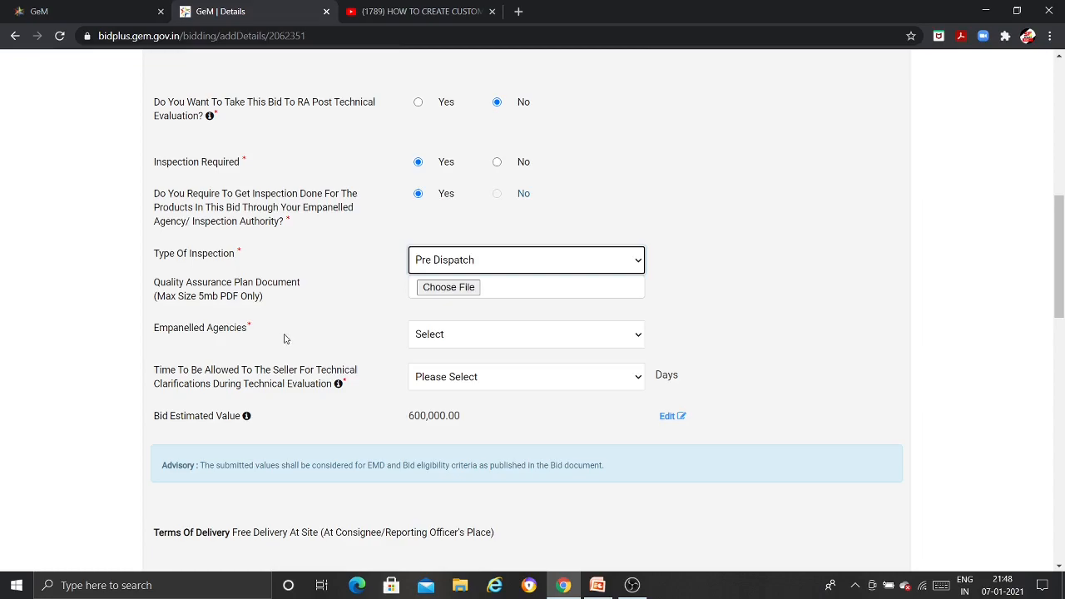
{"action": "left_click", "coordinate": [643, 336]}
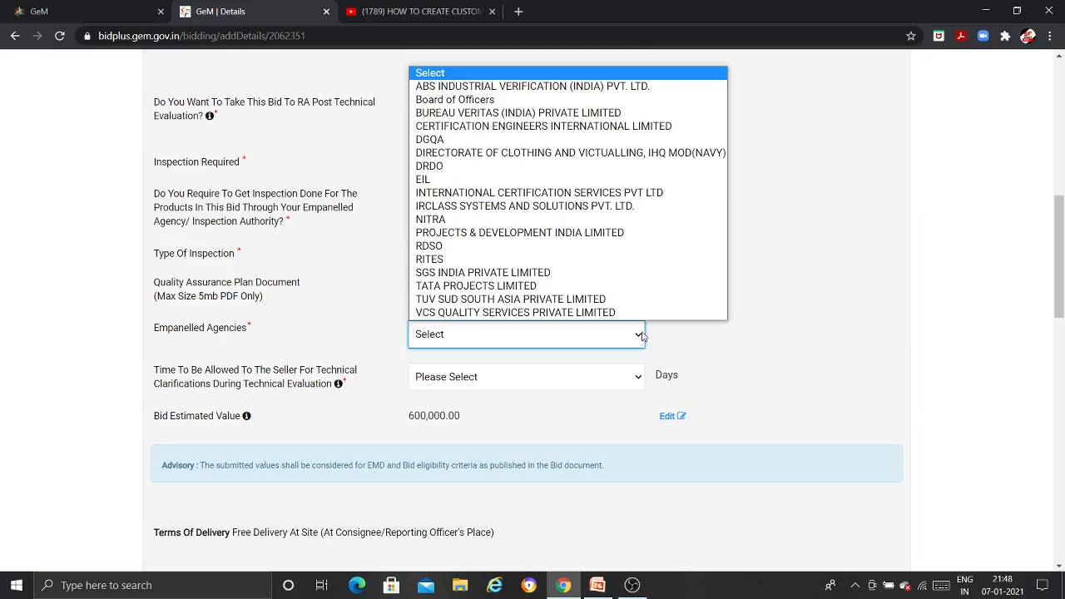
{"action": "left_click", "coordinate": [534, 260]}
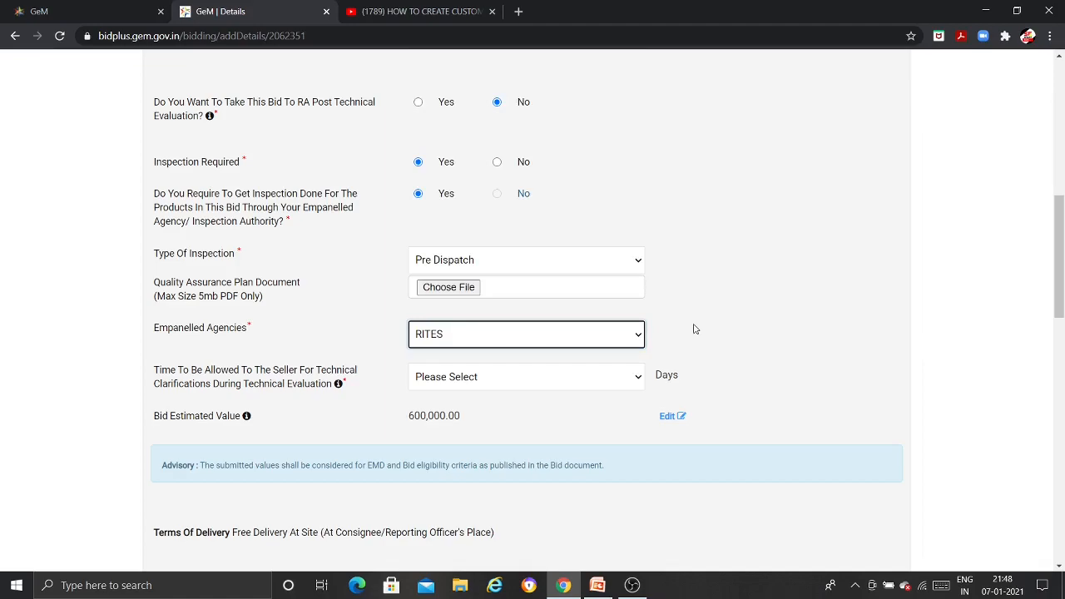
Step: Allow the seller 10 days for technical clarifications during technical evaluation
{"action": "scroll", "coordinate": [180, 344], "scroll_direction": "down", "scroll_amount": 1}
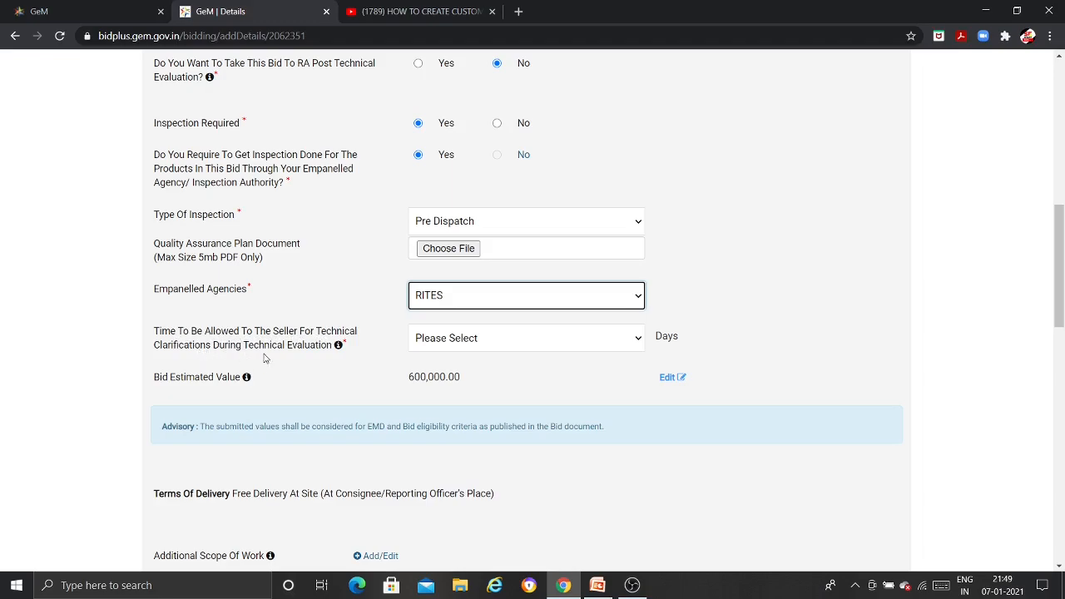
{"action": "left_click", "coordinate": [638, 341]}
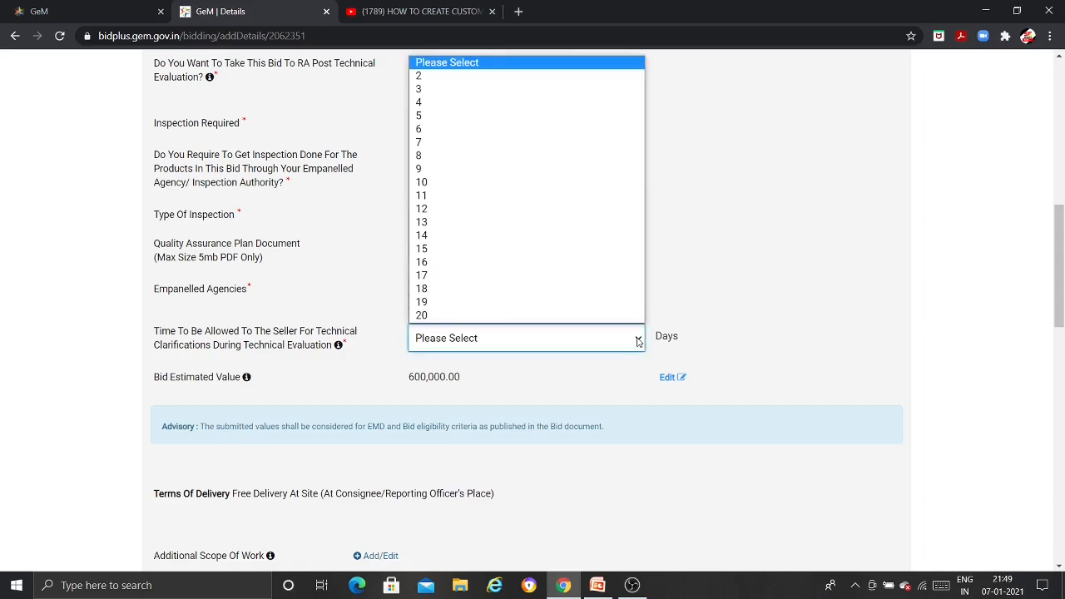
{"action": "left_click", "coordinate": [486, 182]}
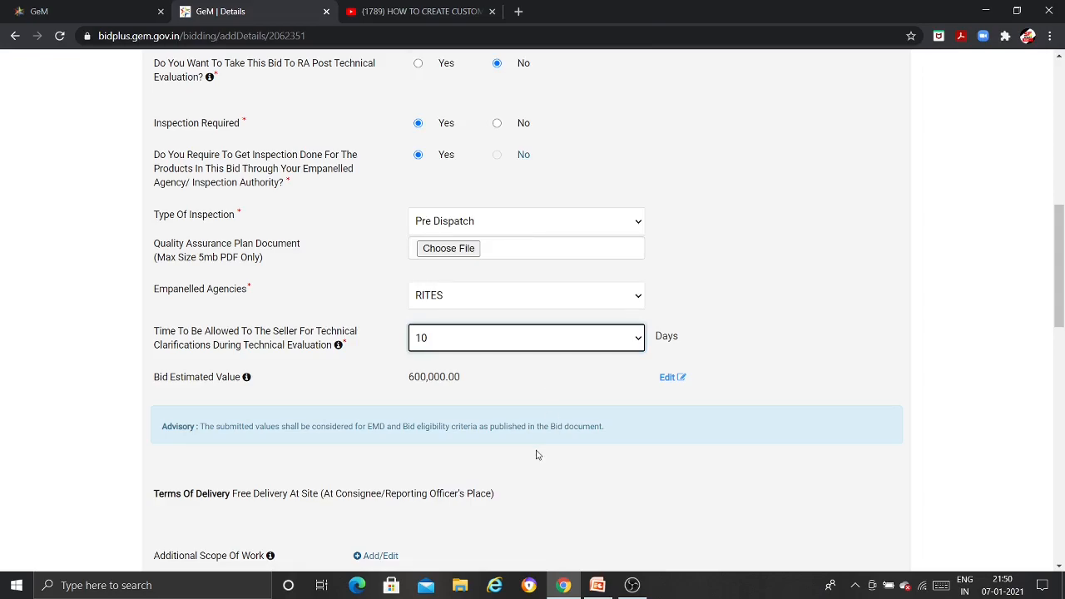
Step: Set the experience criteria to 1 year in the participant eligibility criterion
{"action": "scroll", "coordinate": [183, 340], "scroll_direction": "down", "scroll_amount": 1}
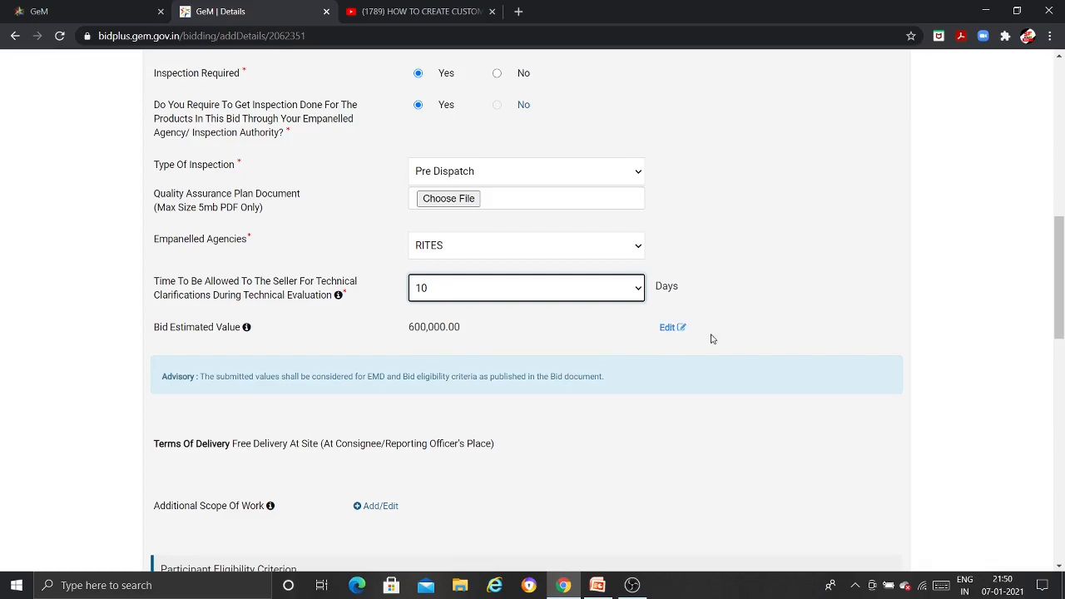
{"action": "scroll", "coordinate": [590, 337], "scroll_direction": "down", "scroll_amount": 5}
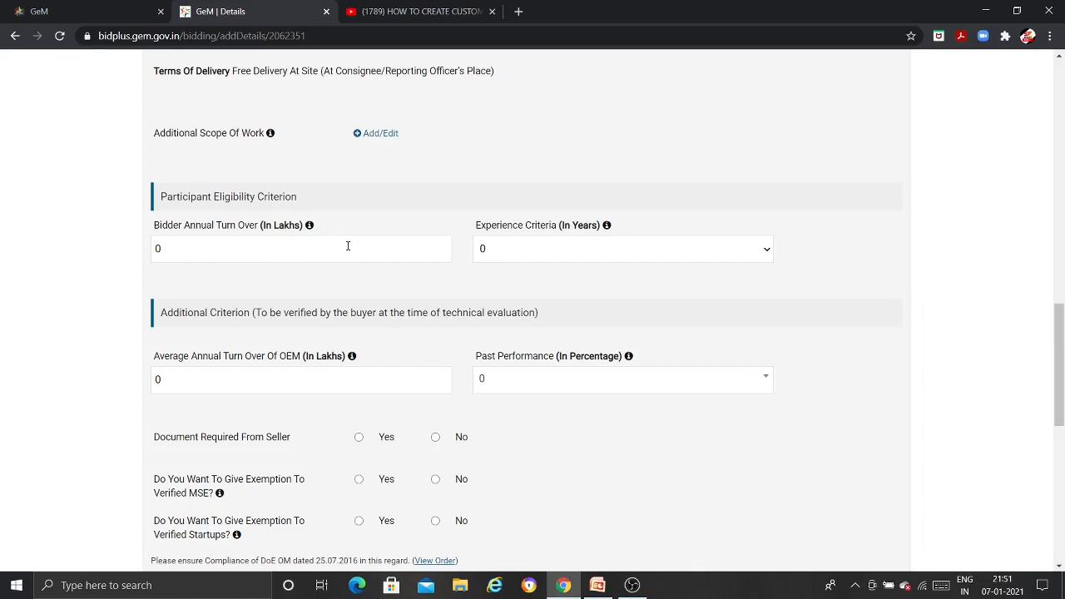
{"action": "left_click", "coordinate": [508, 239]}
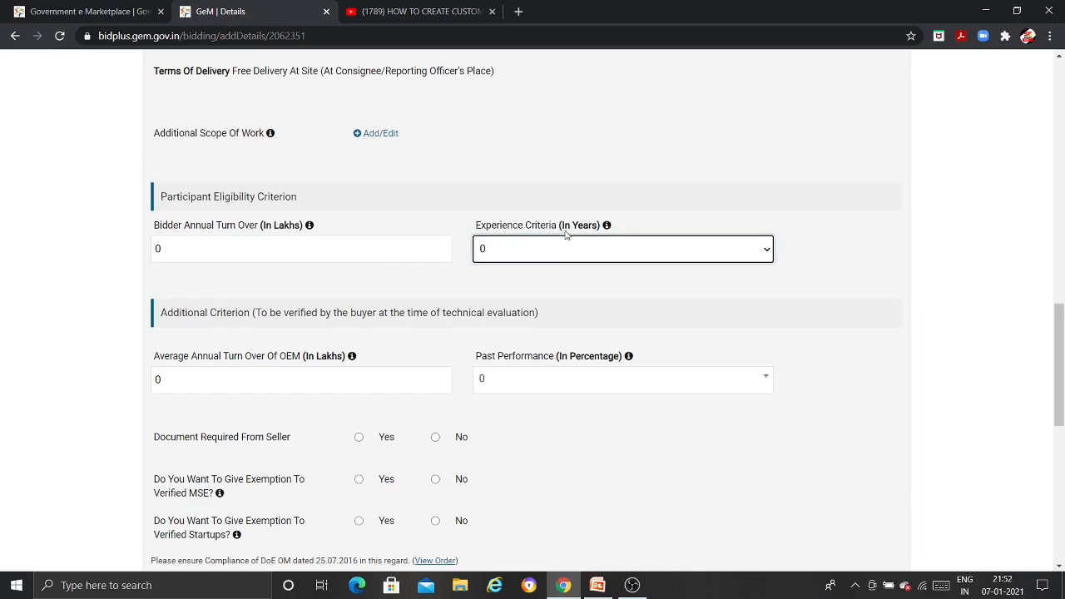
{"action": "left_click", "coordinate": [766, 253]}
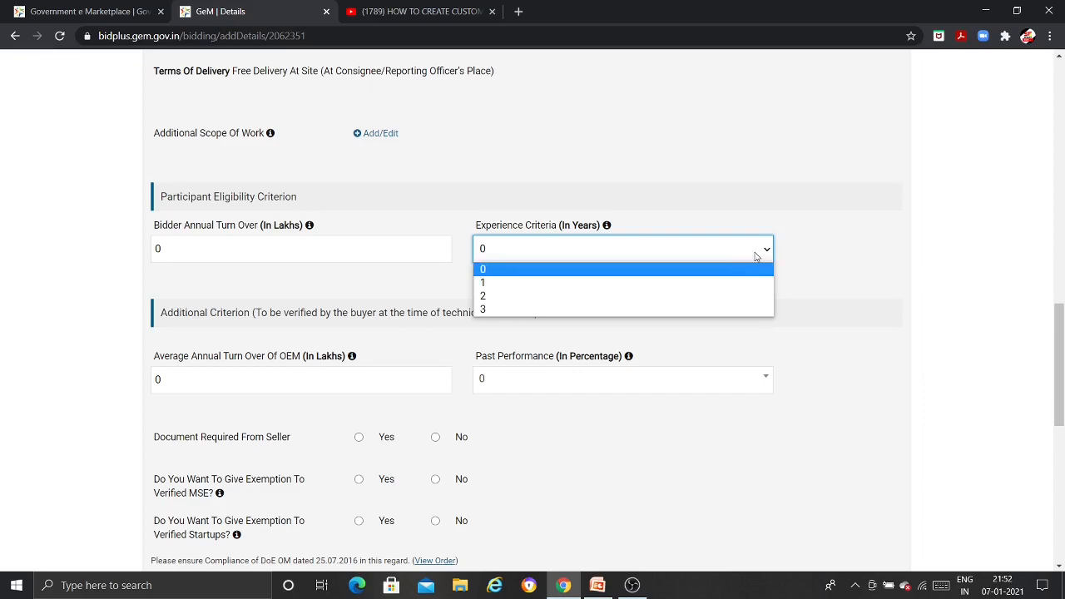
{"action": "left_click", "coordinate": [658, 290]}
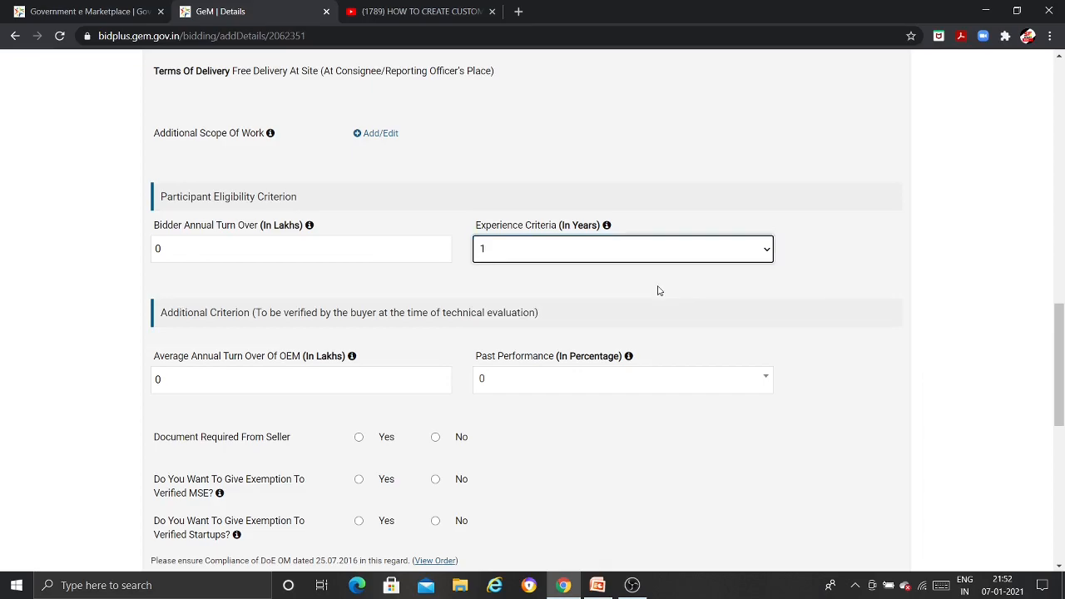
Step: Require the Experience Criteria document from the seller and decline exemptions for verified MSEs and verified startups
{"action": "scroll", "coordinate": [657, 290], "scroll_direction": "down", "scroll_amount": 1}
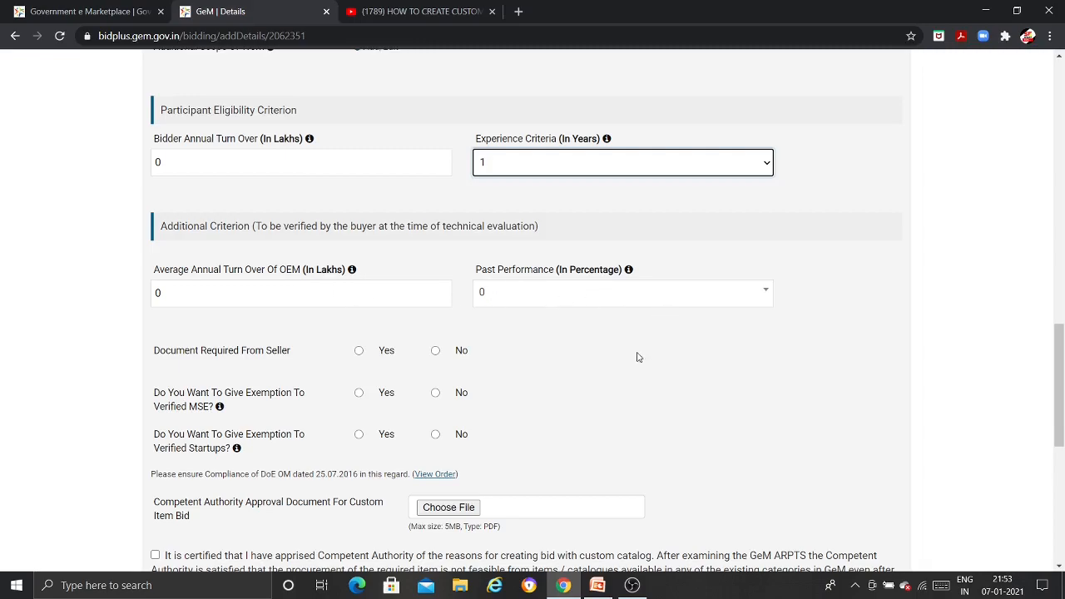
{"action": "scroll", "coordinate": [637, 357], "scroll_direction": "down", "scroll_amount": 1}
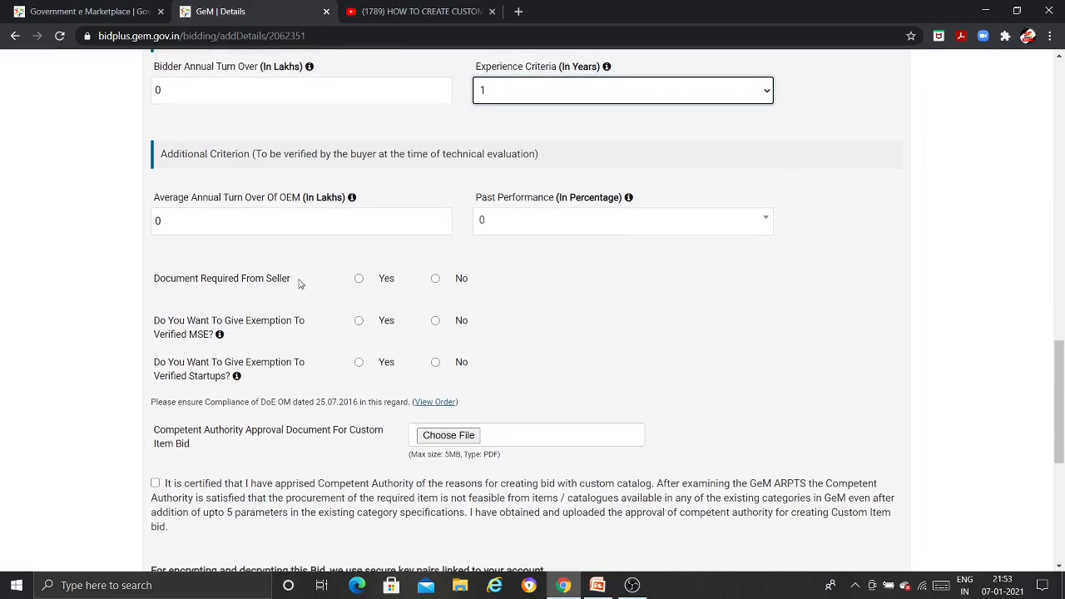
{"action": "left_click", "coordinate": [358, 279]}
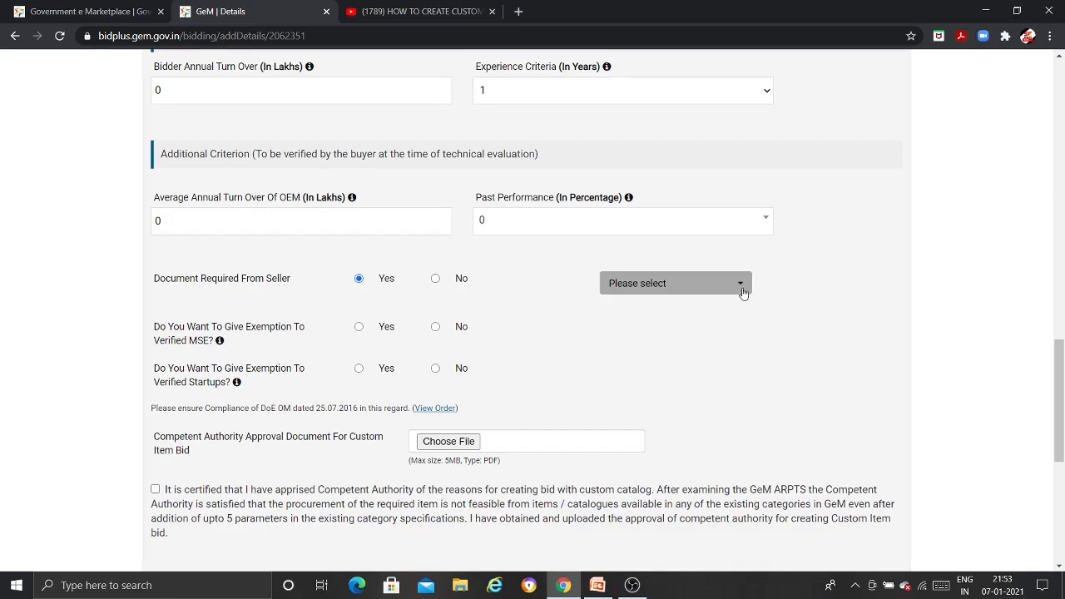
{"action": "left_click", "coordinate": [745, 287]}
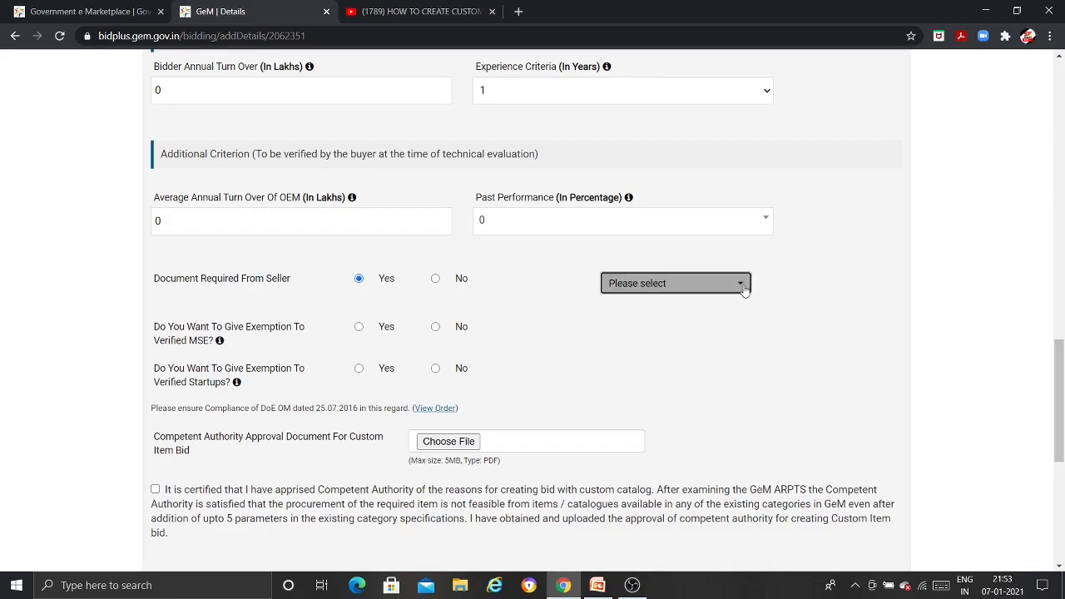
{"action": "left_click", "coordinate": [745, 287]}
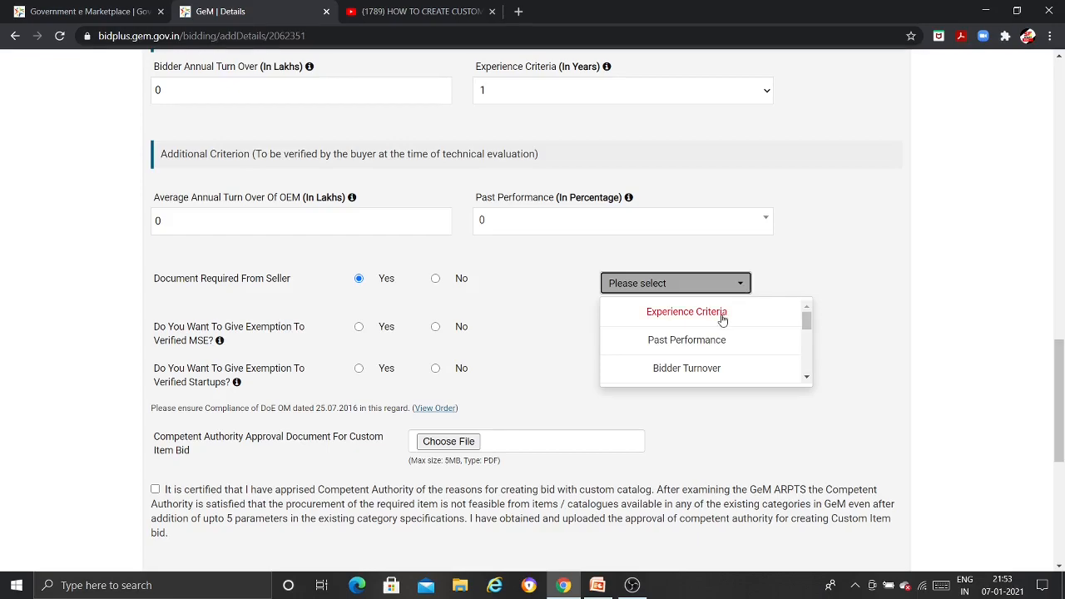
{"action": "left_click", "coordinate": [714, 318]}
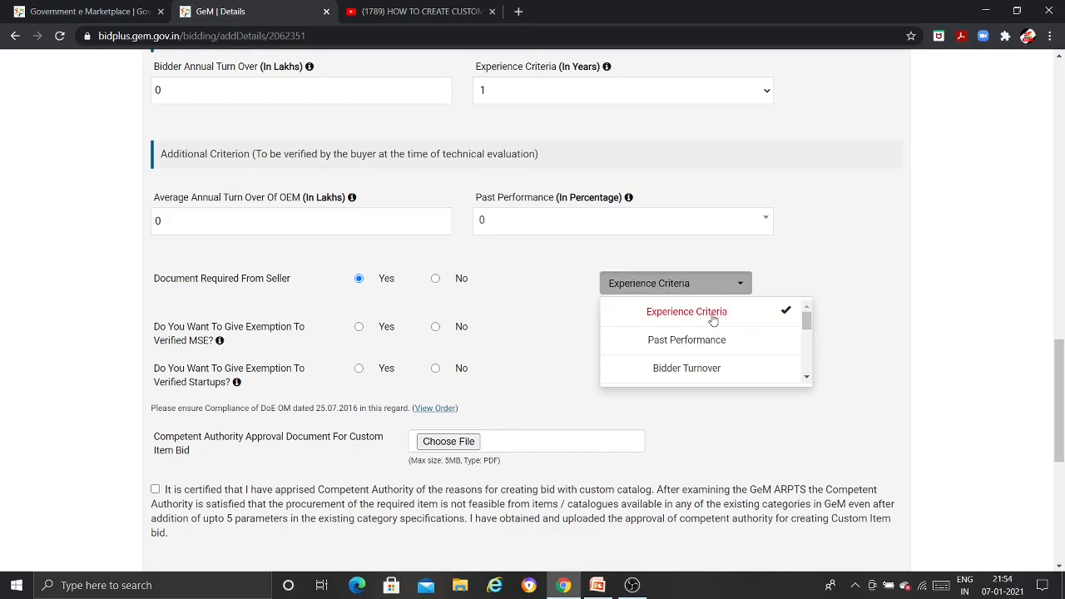
{"action": "left_click", "coordinate": [526, 329]}
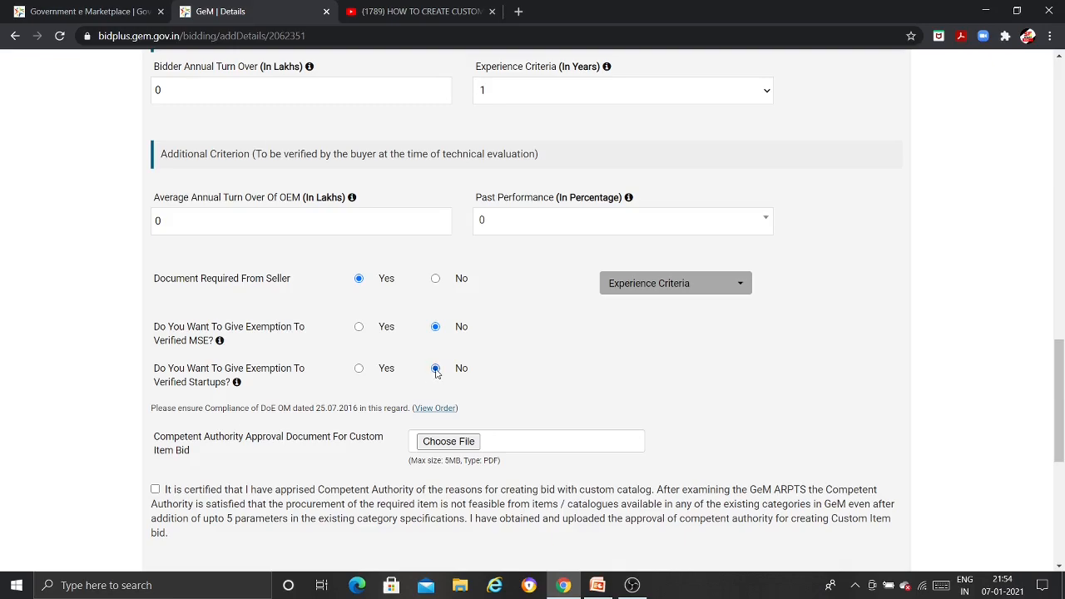
Step: Certify the competent authority's approval for creating the custom item bid and save the bid details
{"action": "scroll", "coordinate": [512, 368], "scroll_direction": "down", "scroll_amount": 2}
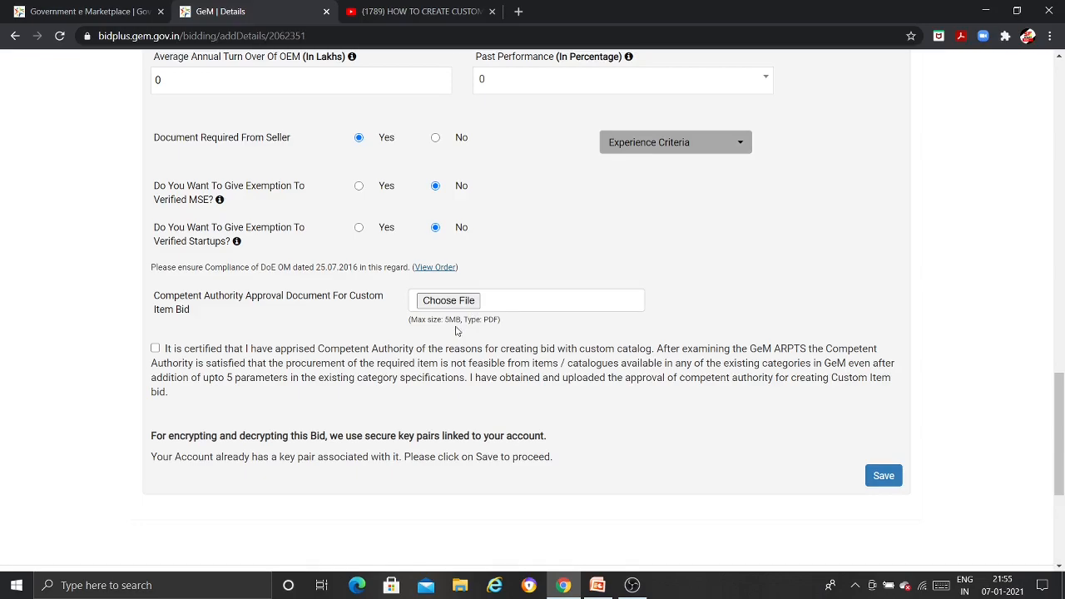
{"action": "left_click", "coordinate": [155, 348]}
{"action": "left_click", "coordinate": [884, 477]}
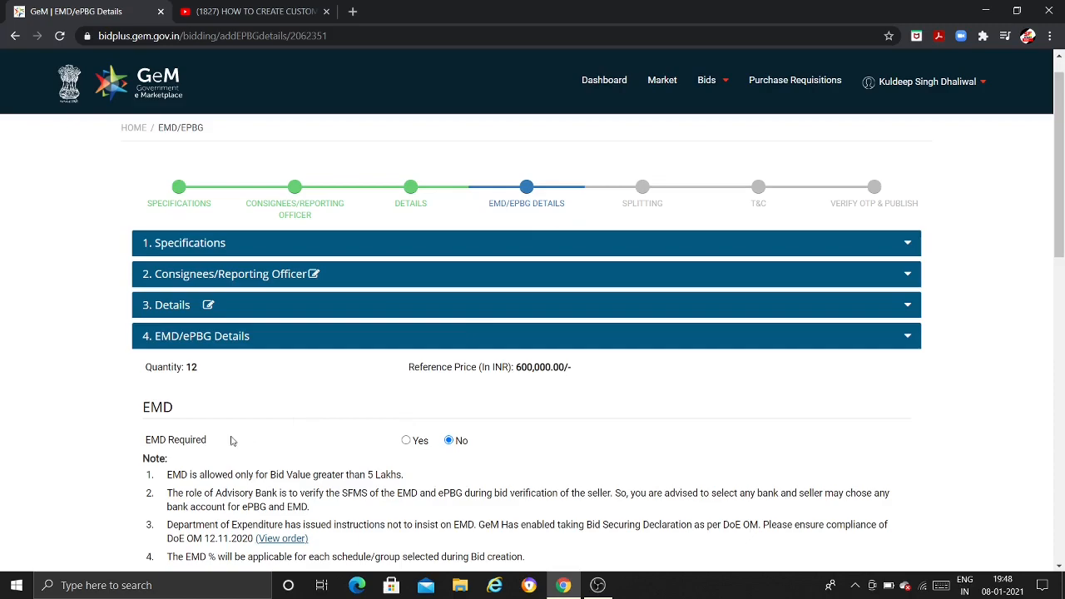
Step: Review the EMD, ePBG and beneficiary details and save them with EMD not required and ePBG required
{"action": "scroll", "coordinate": [283, 439], "scroll_direction": "down", "scroll_amount": 1}
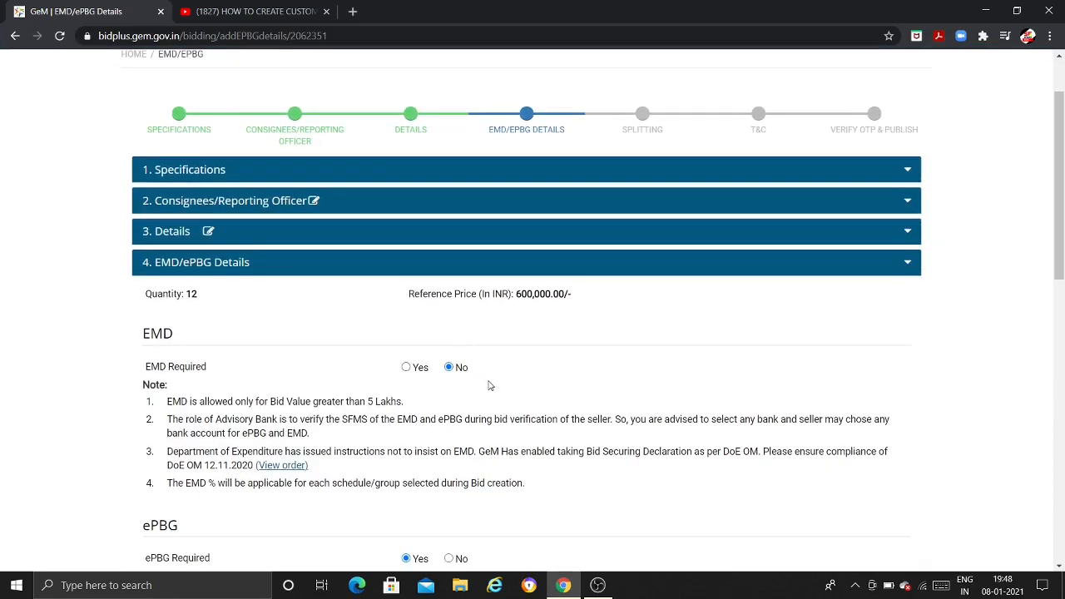
{"action": "scroll", "coordinate": [470, 383], "scroll_direction": "down", "scroll_amount": 1}
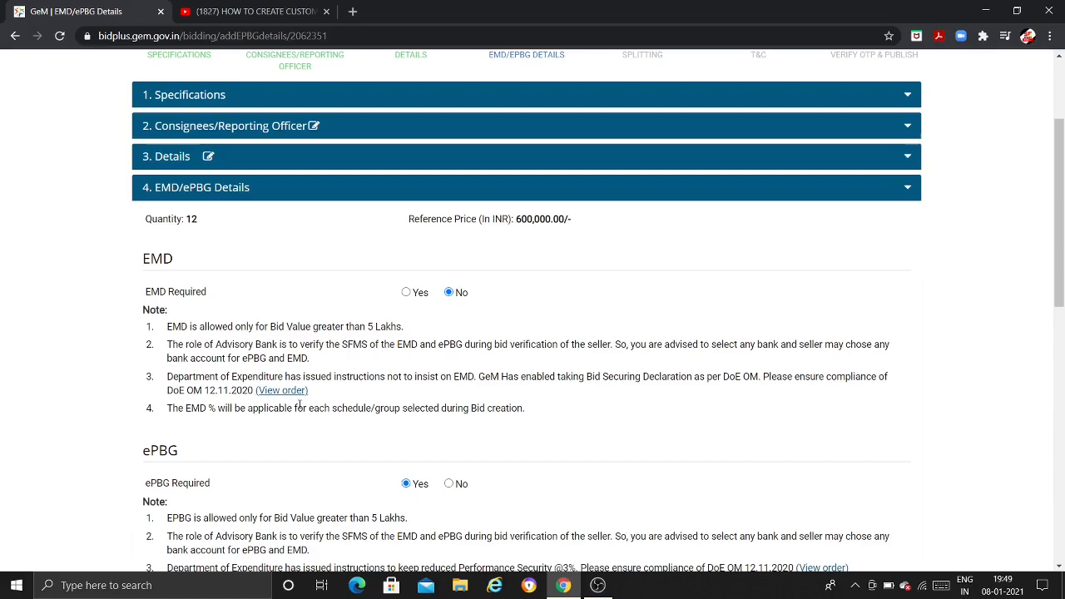
{"action": "scroll", "coordinate": [299, 405], "scroll_direction": "down", "scroll_amount": 1}
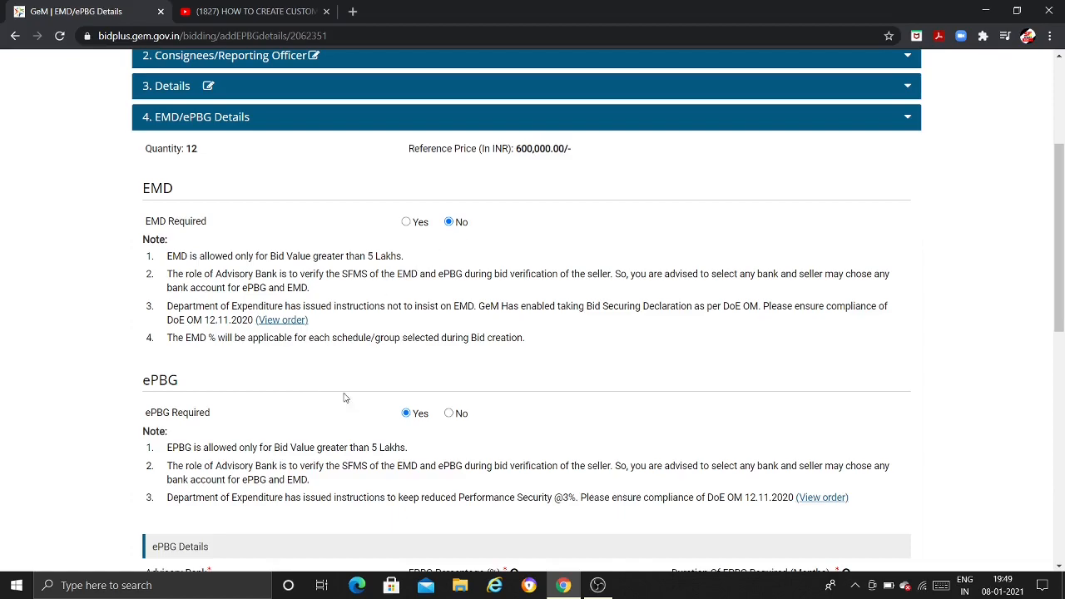
{"action": "scroll", "coordinate": [295, 399], "scroll_direction": "down", "scroll_amount": 1}
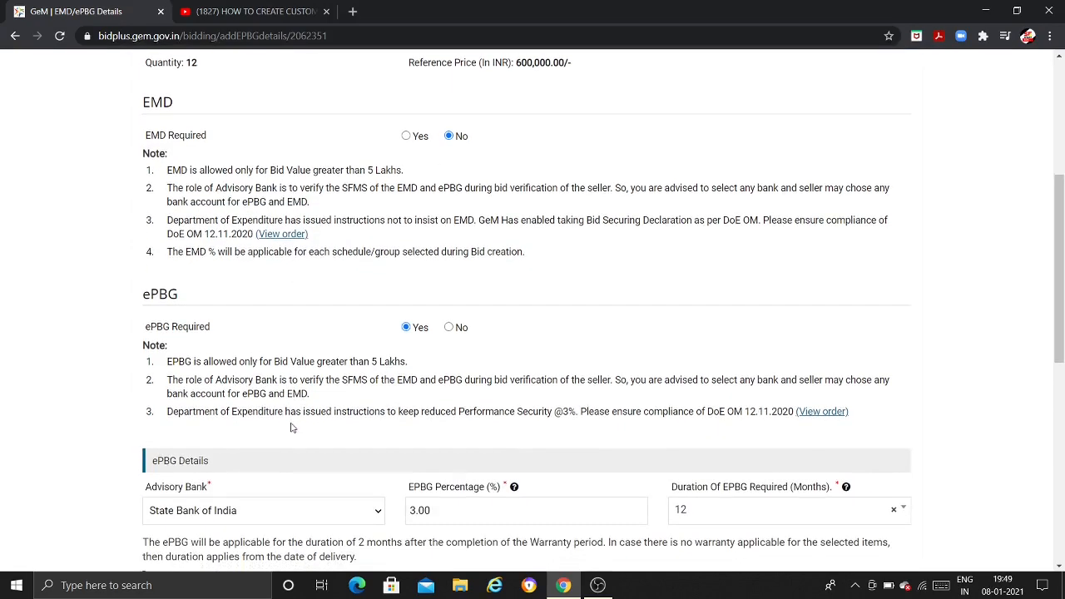
{"action": "scroll", "coordinate": [262, 320], "scroll_direction": "down", "scroll_amount": 1}
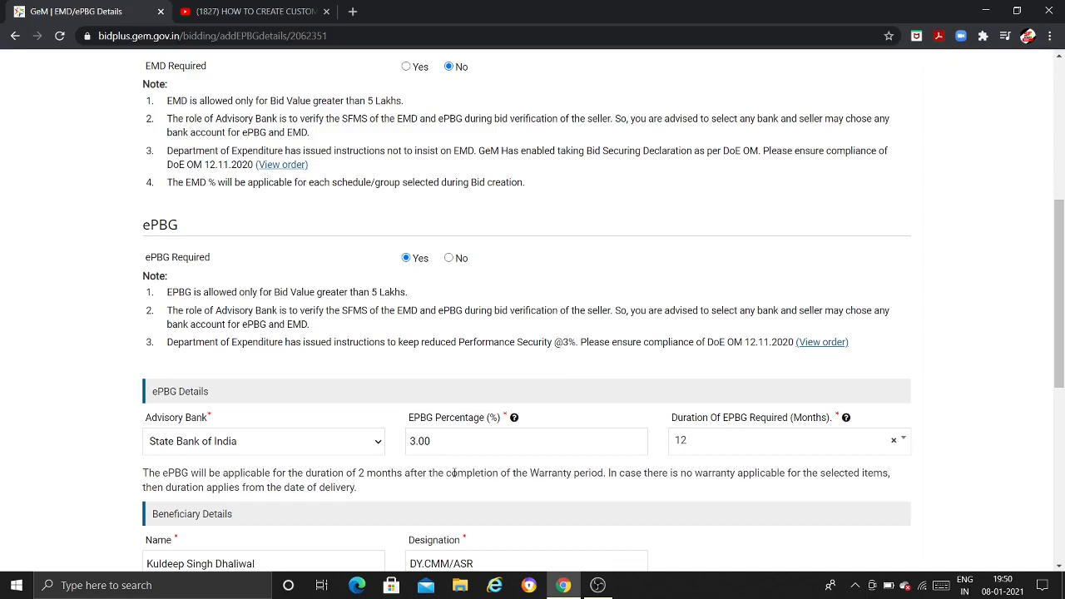
{"action": "scroll", "coordinate": [474, 444], "scroll_direction": "down", "scroll_amount": 1}
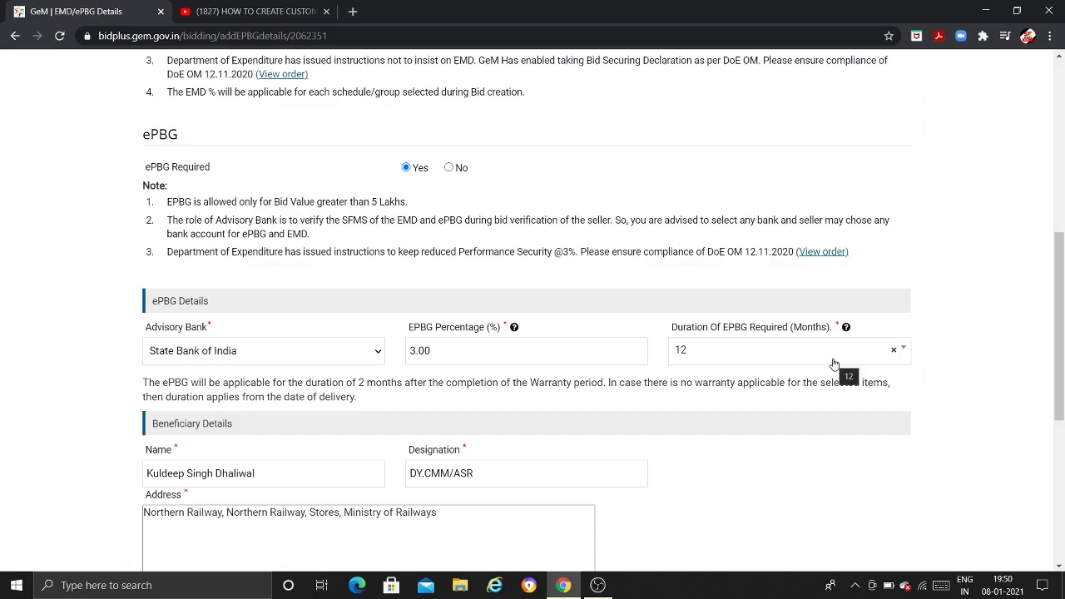
{"action": "scroll", "coordinate": [630, 447], "scroll_direction": "down", "scroll_amount": 3}
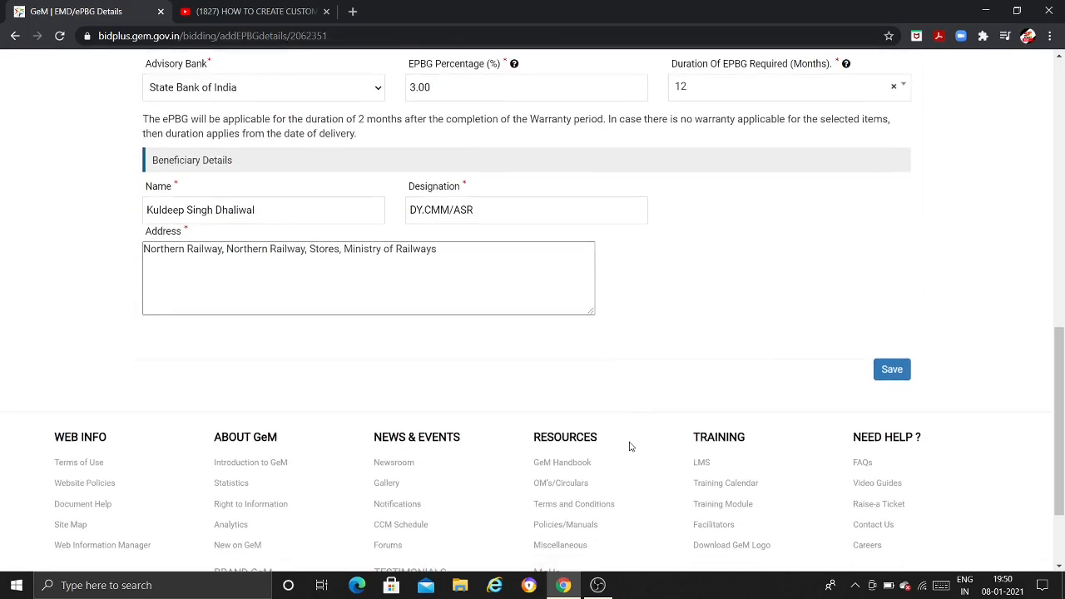
{"action": "left_click", "coordinate": [893, 373]}
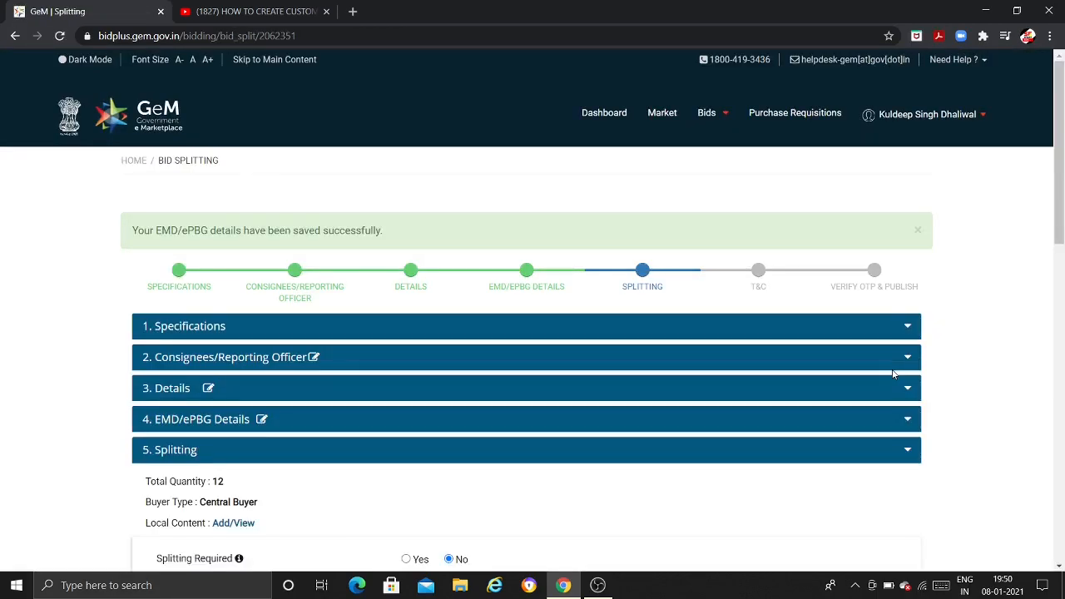
Step: Decline purchase preference to MII in the splitting details and upload the required self confirmation PDF
{"action": "scroll", "coordinate": [735, 458], "scroll_direction": "down", "scroll_amount": 1}
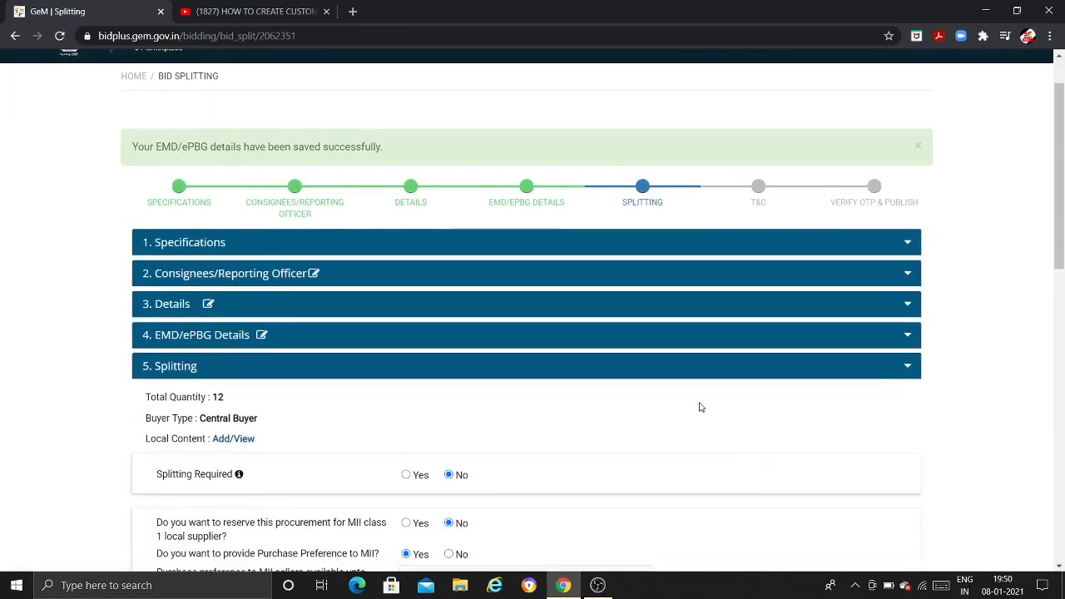
{"action": "scroll", "coordinate": [326, 266], "scroll_direction": "down", "scroll_amount": 3}
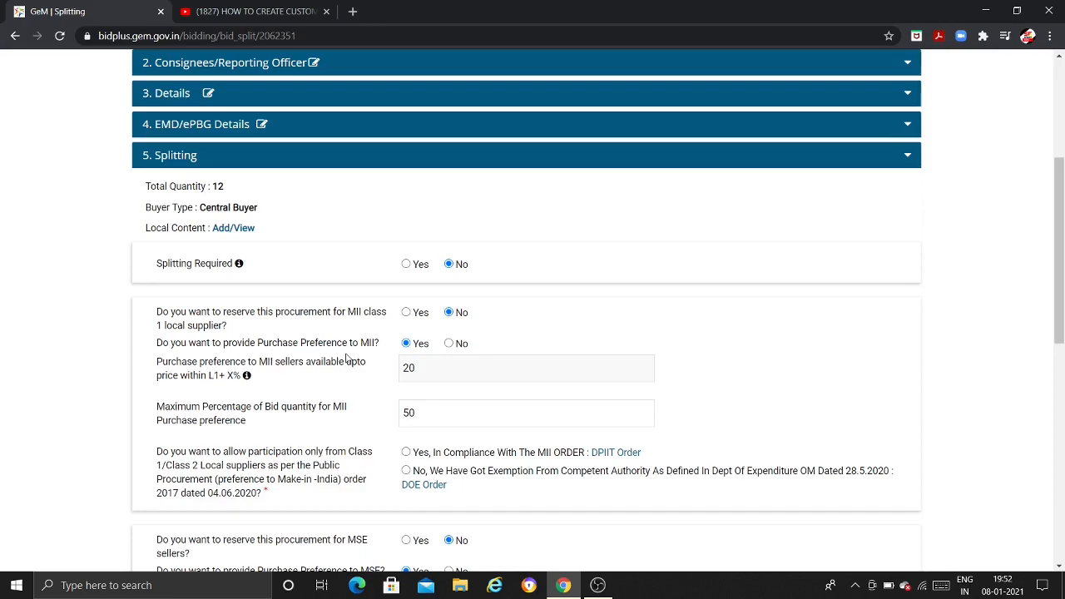
{"action": "left_click", "coordinate": [449, 344]}
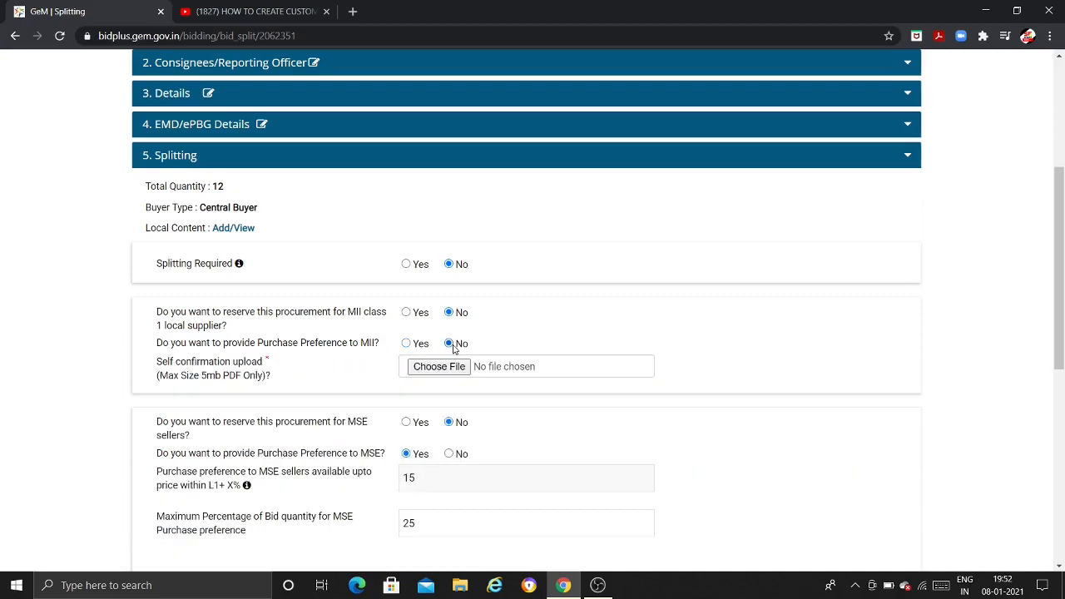
{"action": "scroll", "coordinate": [453, 345], "scroll_direction": "down", "scroll_amount": 2}
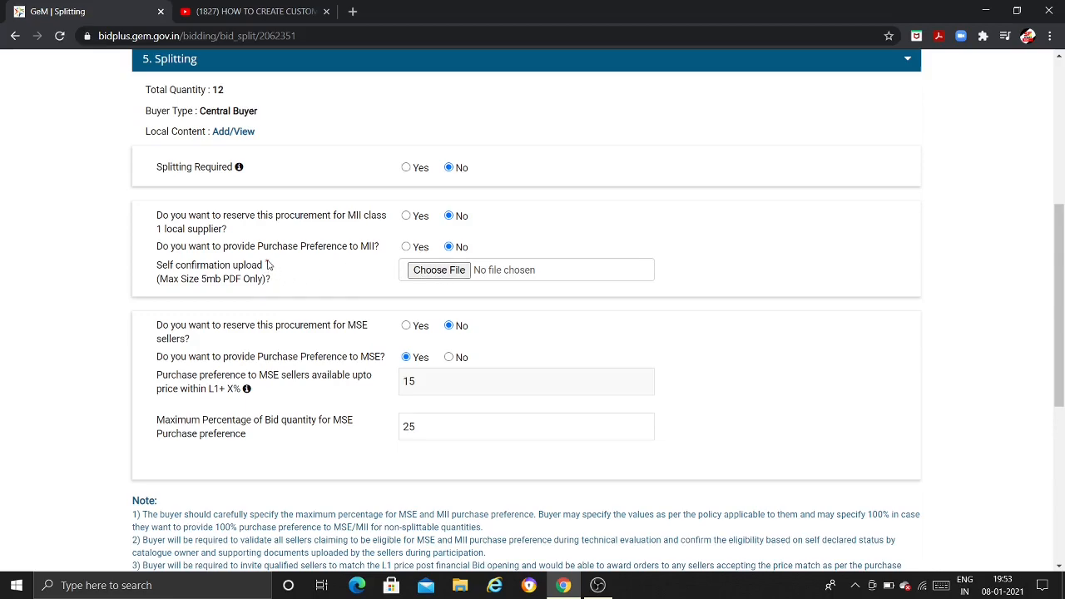
{"action": "left_click", "coordinate": [440, 270]}
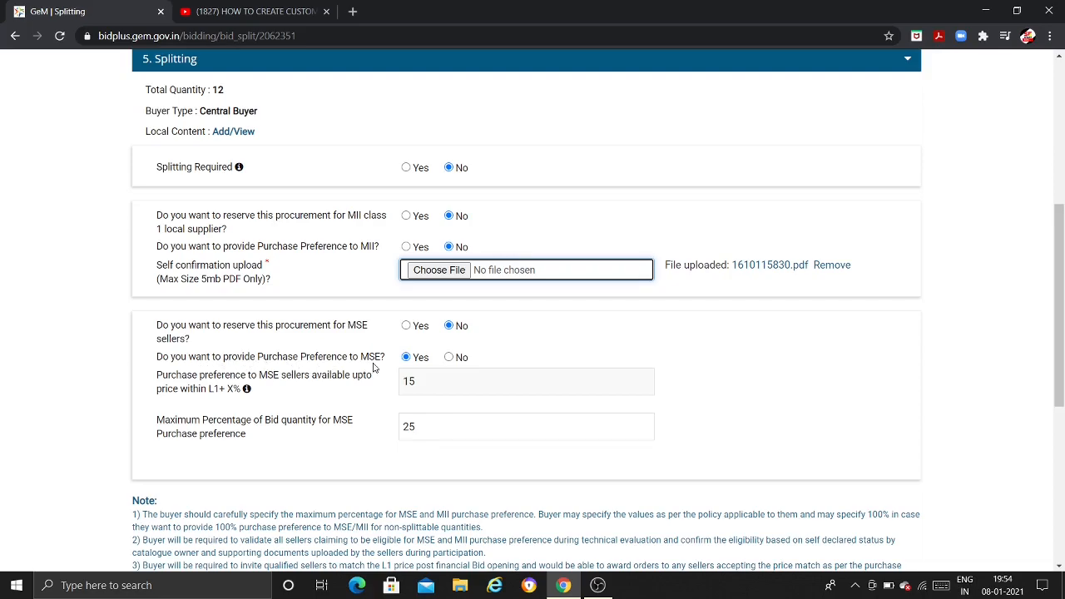
Step: Decline purchase preference to MSE with COVID_Undertaking uploaded as the self confirmation, and save the splitting details
{"action": "left_click", "coordinate": [452, 357]}
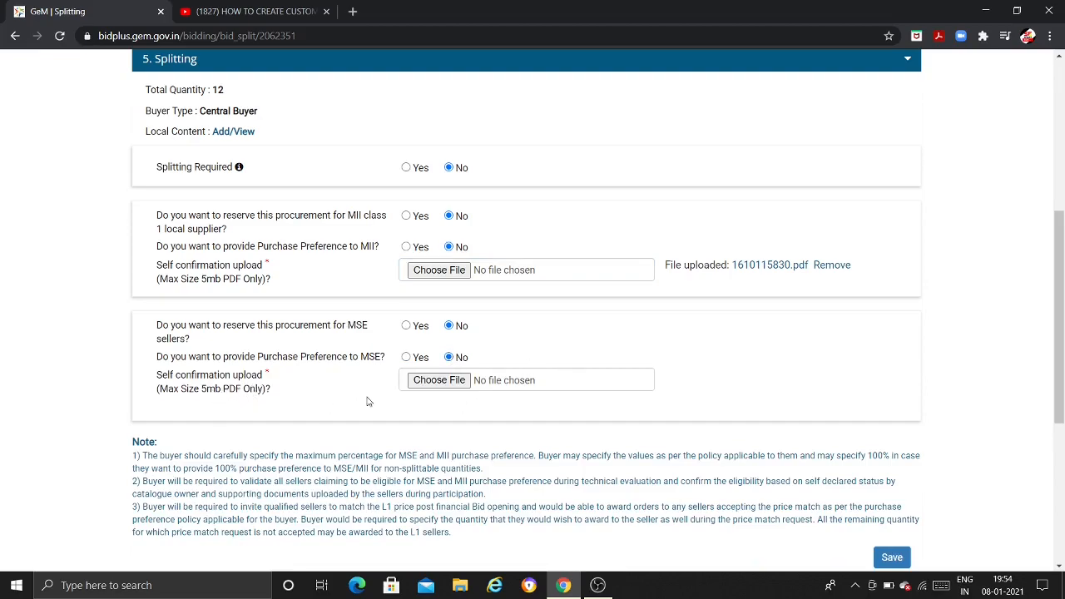
{"action": "left_click", "coordinate": [451, 383]}
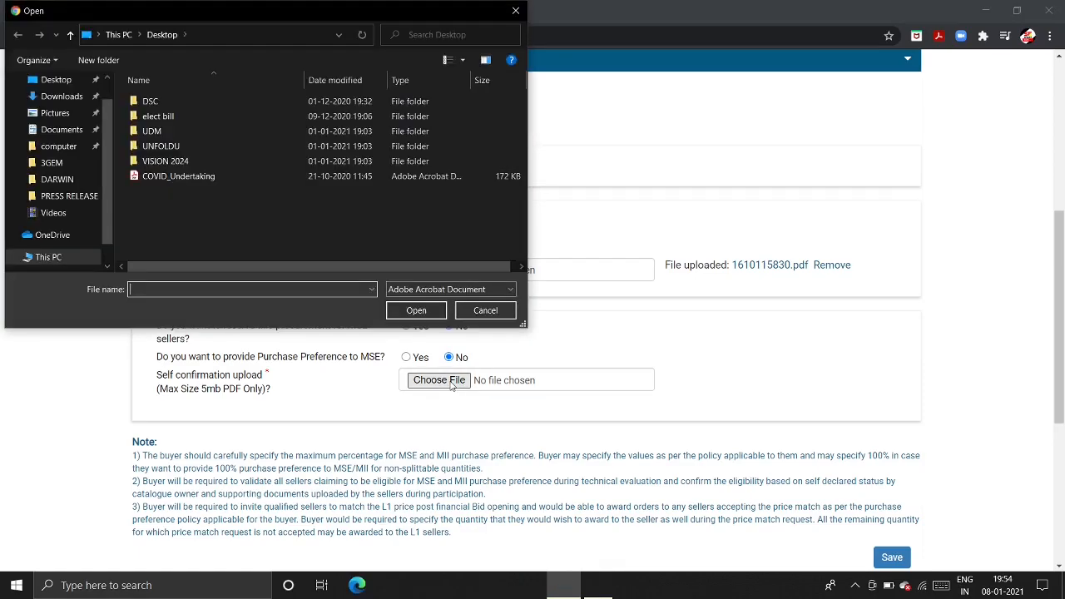
{"action": "left_click", "coordinate": [203, 176]}
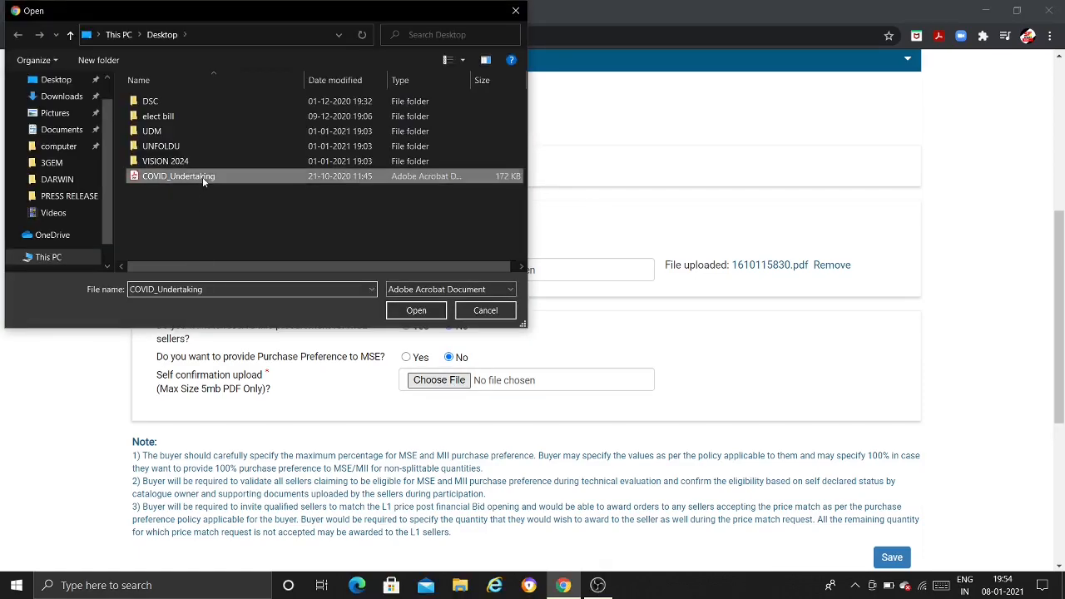
{"action": "left_click", "coordinate": [416, 311]}
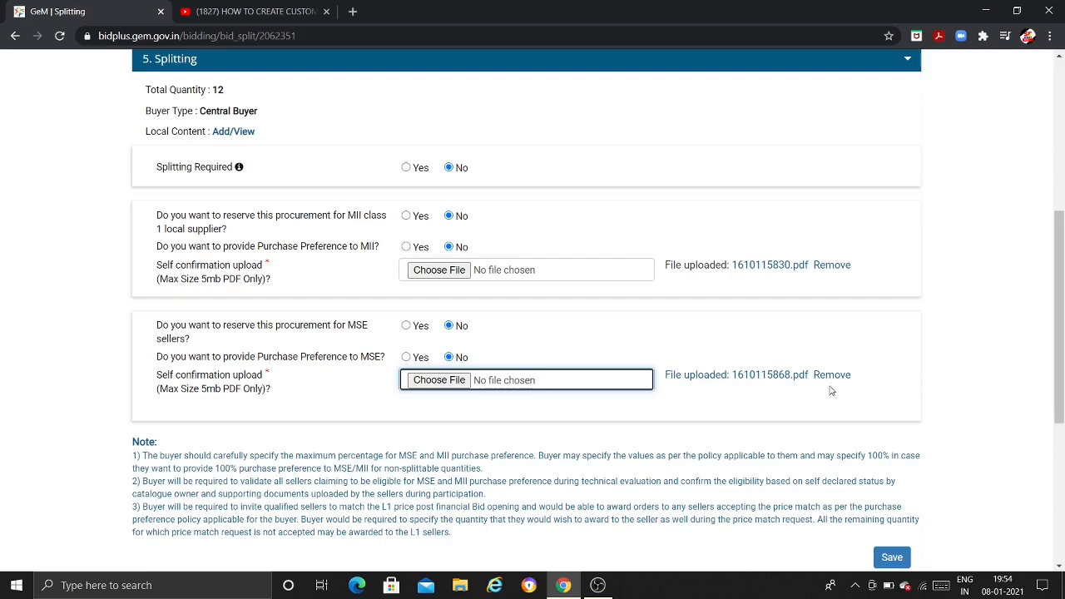
{"action": "scroll", "coordinate": [847, 399], "scroll_direction": "down", "scroll_amount": 1}
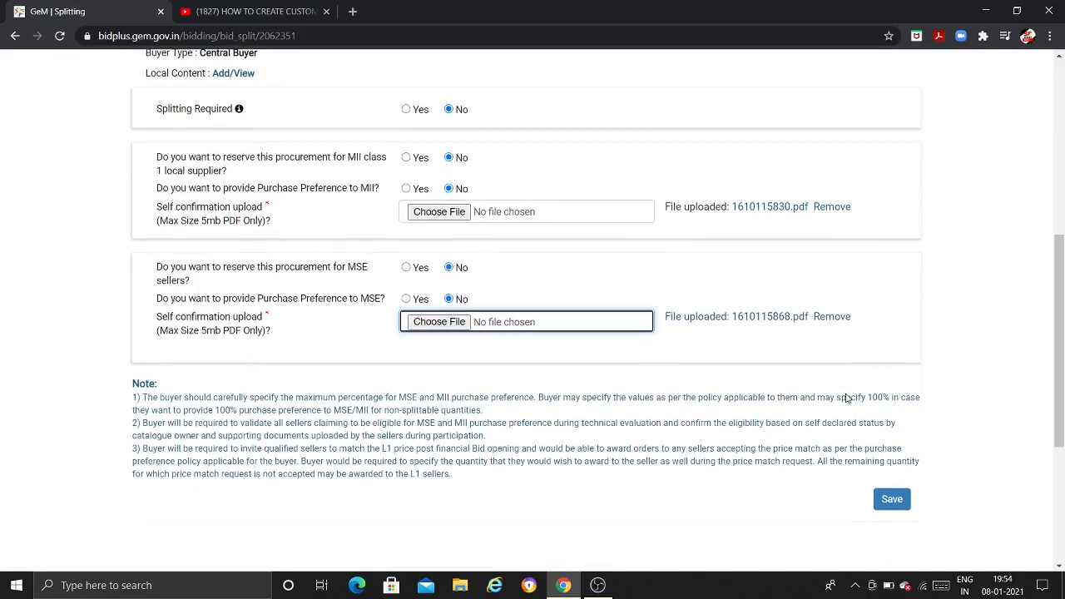
{"action": "left_click", "coordinate": [894, 501]}
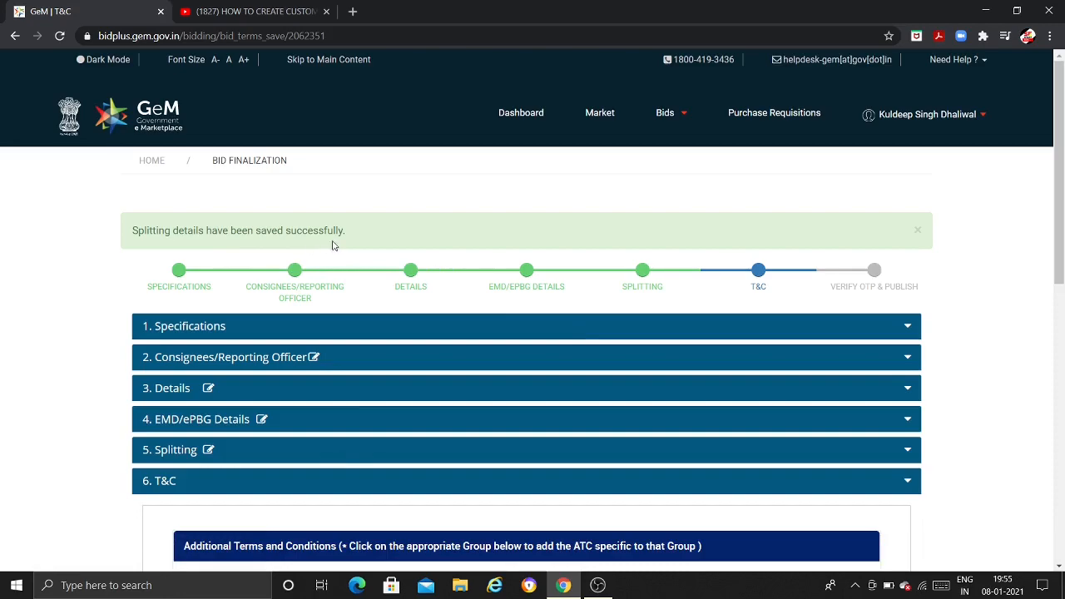
Step: Add the generic clause advising bidders to check applicable GST before quoting to the additional terms and conditions
{"action": "scroll", "coordinate": [537, 253], "scroll_direction": "down", "scroll_amount": 1}
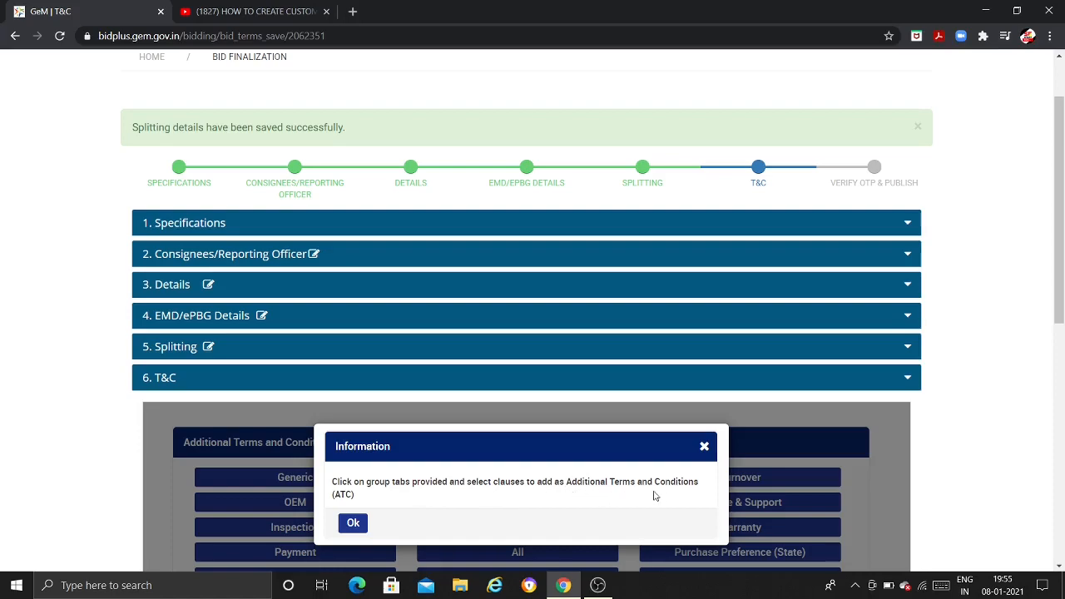
{"action": "left_click", "coordinate": [353, 524]}
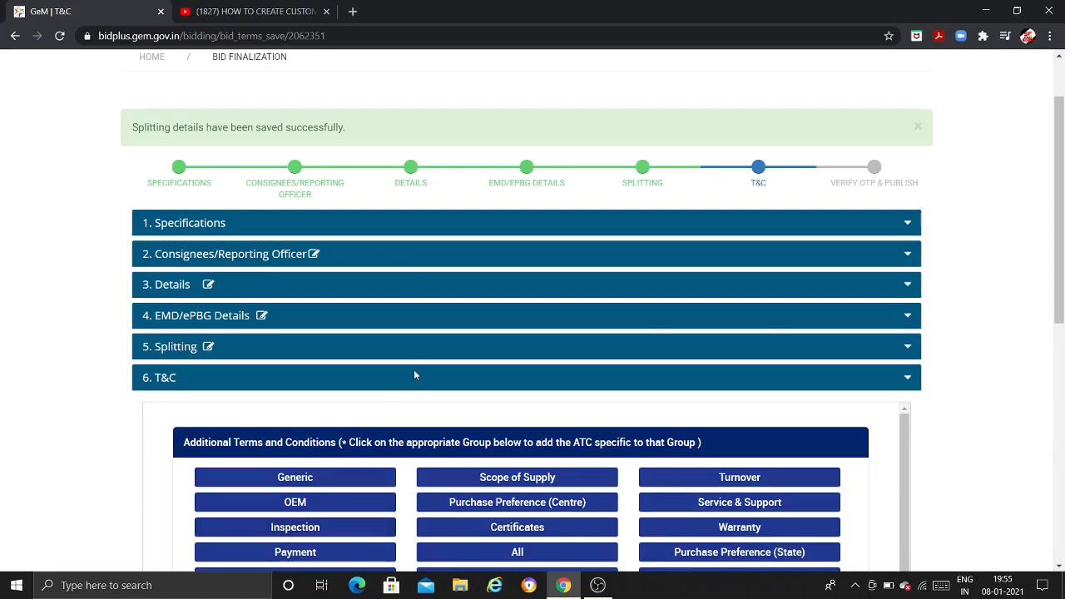
{"action": "scroll", "coordinate": [318, 353], "scroll_direction": "down", "scroll_amount": 2}
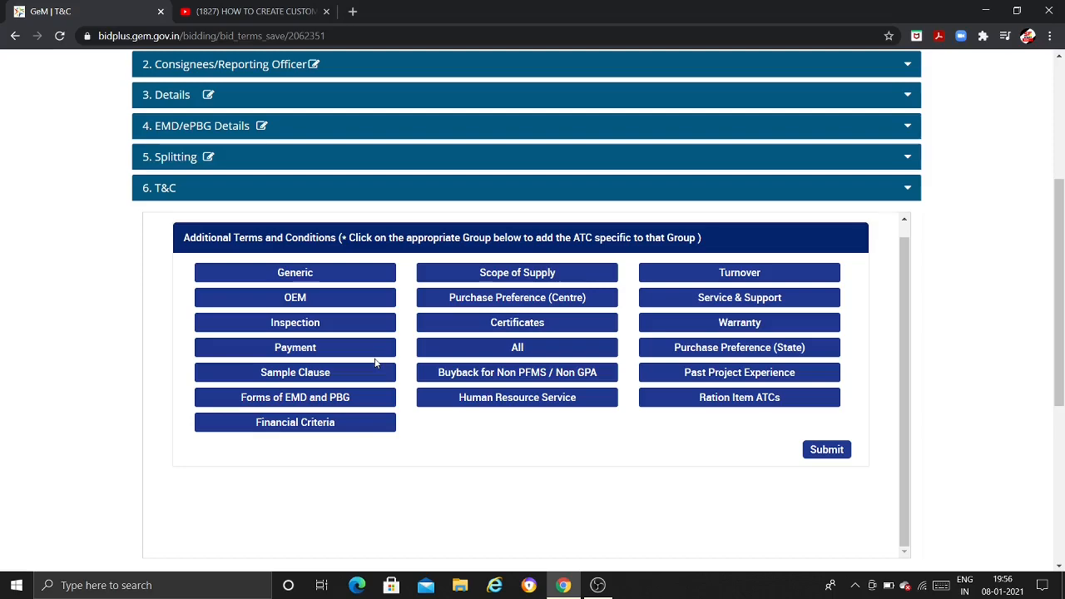
{"action": "left_click", "coordinate": [305, 283]}
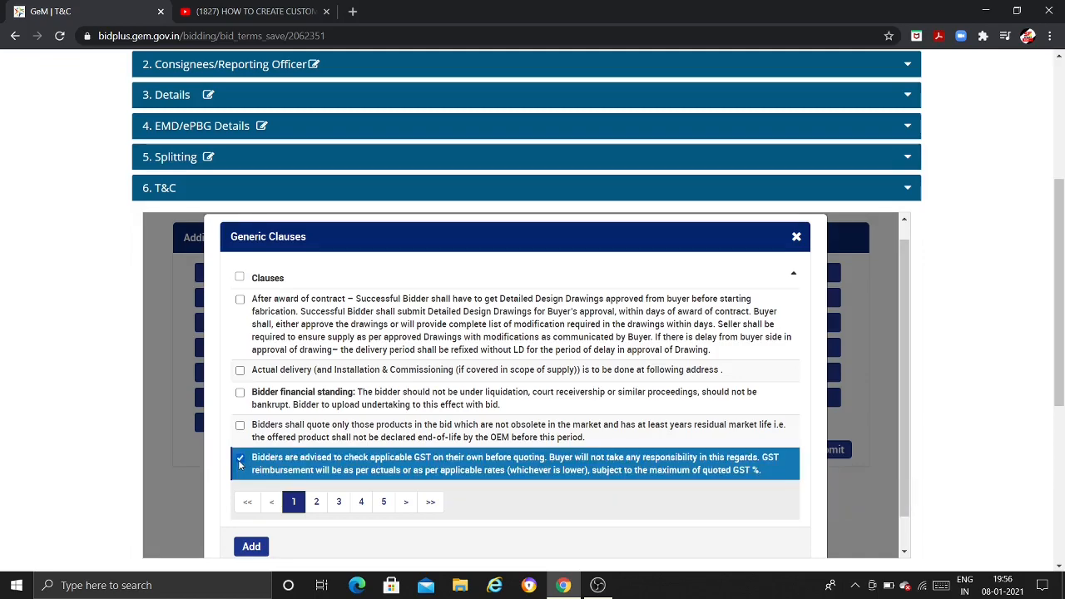
{"action": "left_click", "coordinate": [249, 547]}
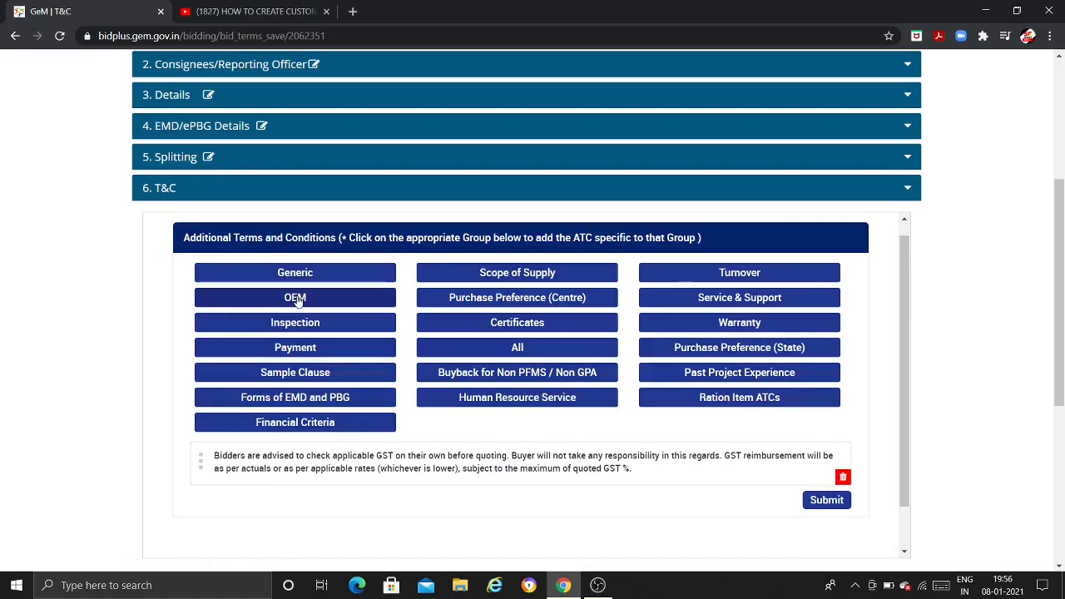
Step: Add the OEM clause requiring a registered office in India for imported products to the additional terms and conditions
{"action": "left_click", "coordinate": [296, 297]}
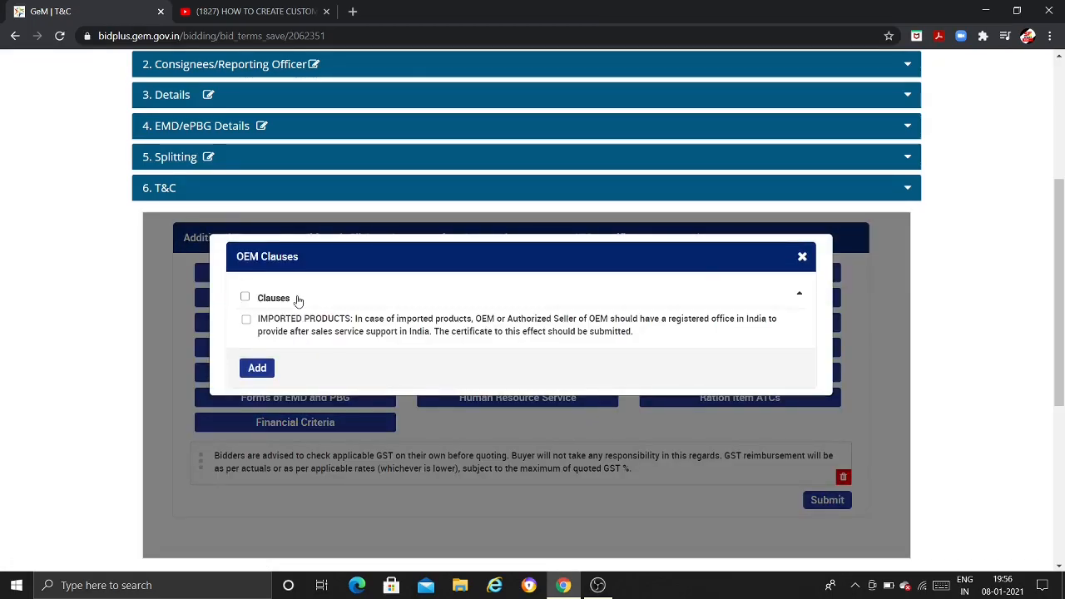
{"action": "left_click", "coordinate": [246, 322]}
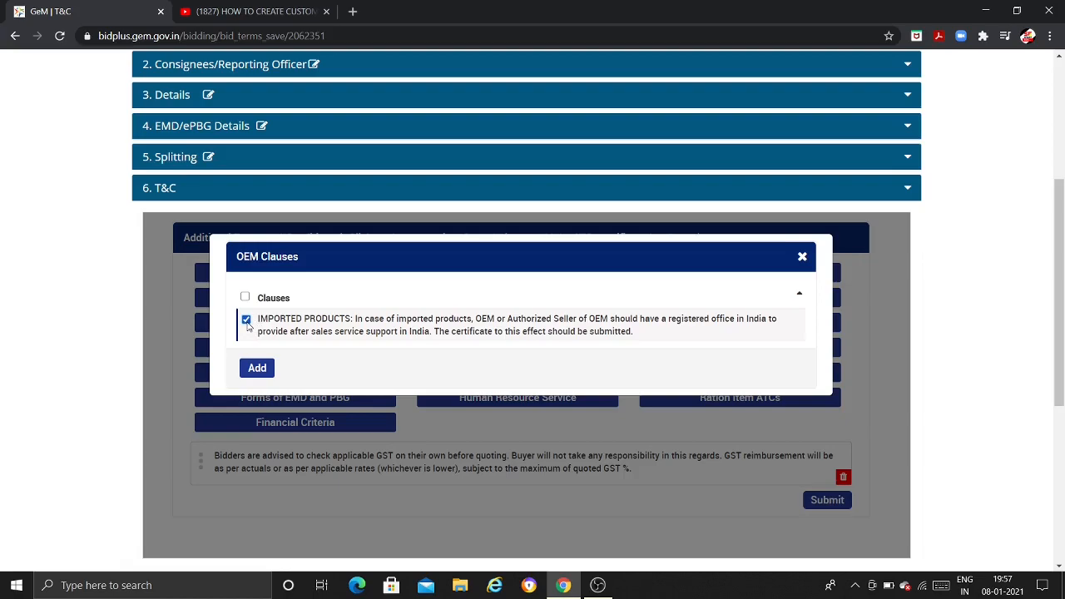
{"action": "left_click", "coordinate": [258, 369]}
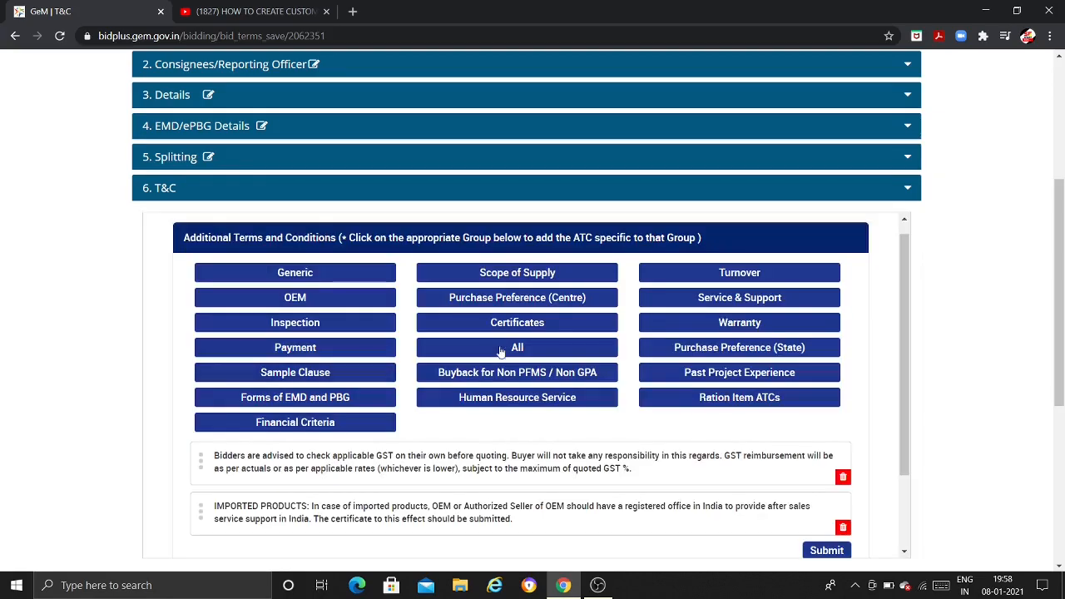
Step: Add the Scope of supply clause (bid price to include all cost components) to the additional terms and conditions
{"action": "left_click", "coordinate": [506, 283]}
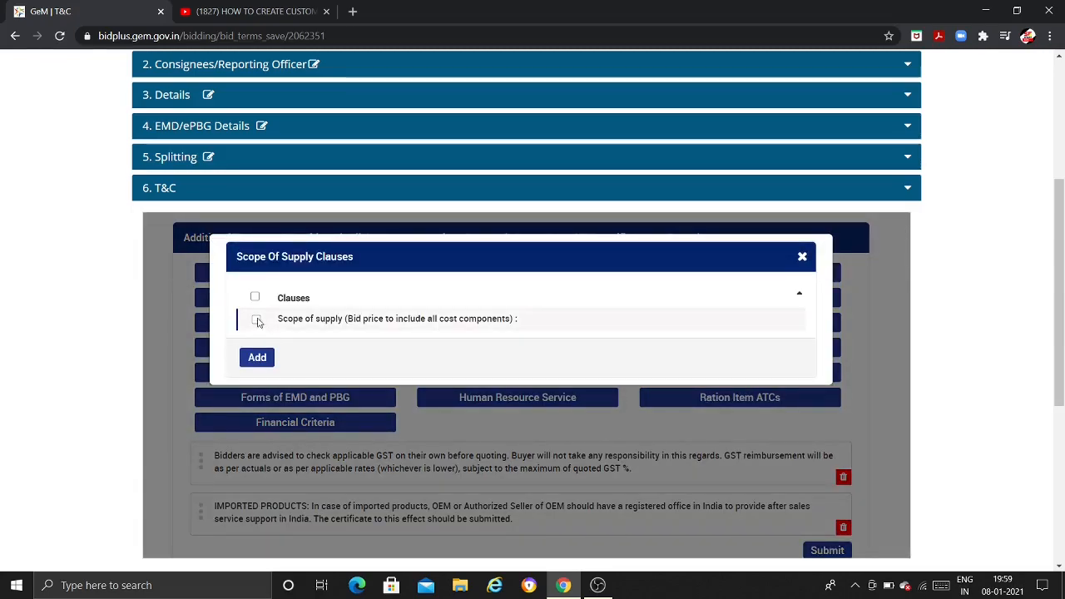
{"action": "left_click", "coordinate": [257, 320]}
{"action": "left_click", "coordinate": [261, 358]}
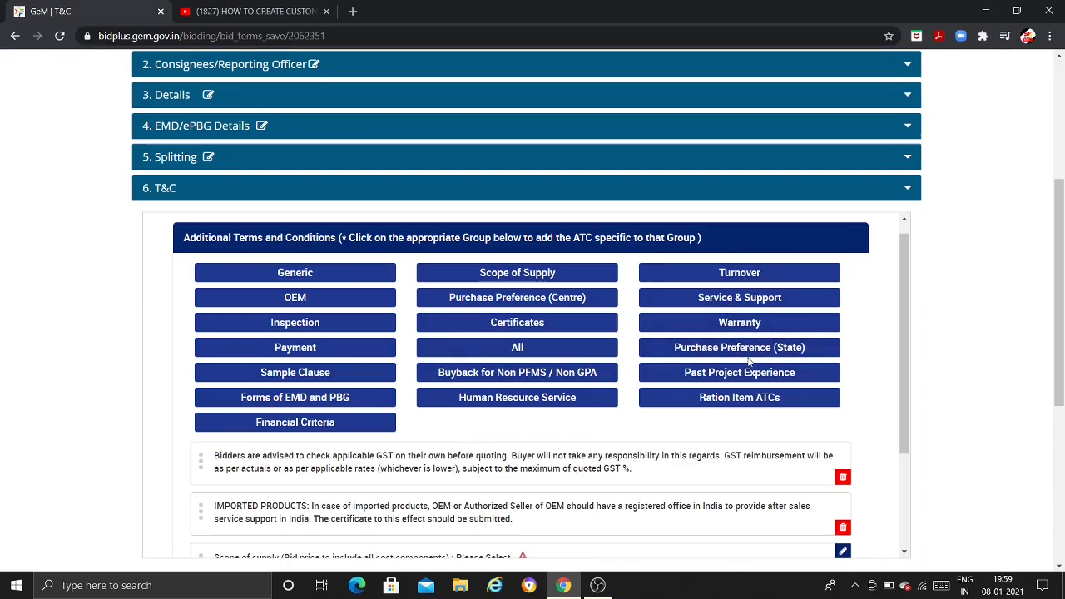
Step: Set the Scope of supply clause to "Only supply of Goods" and submit the additional terms and conditions
{"action": "scroll", "coordinate": [749, 360], "scroll_direction": "down", "scroll_amount": 3}
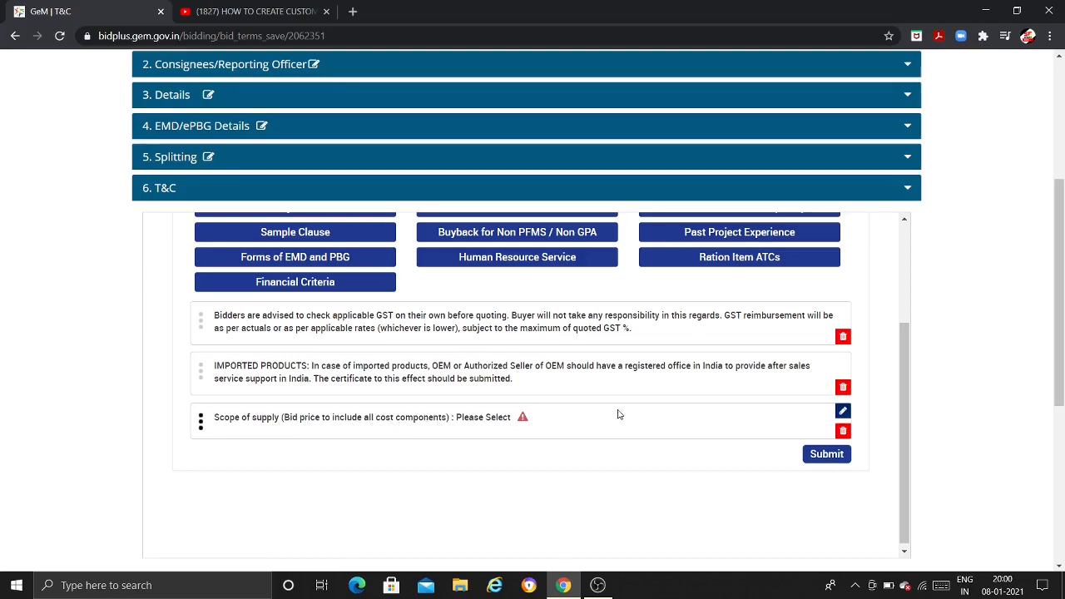
{"action": "left_click", "coordinate": [843, 411]}
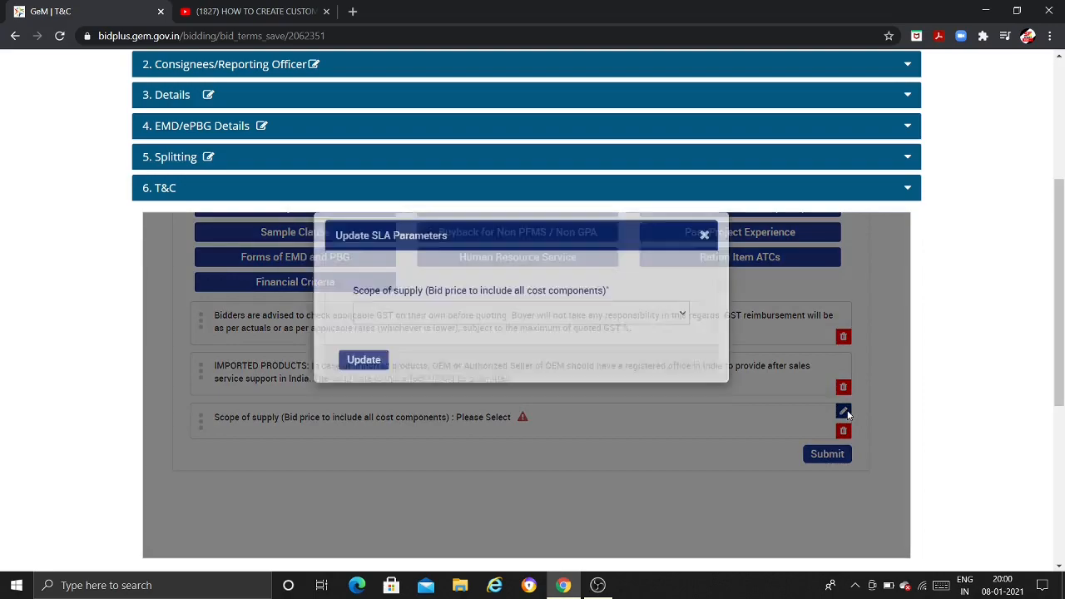
{"action": "left_click", "coordinate": [681, 335]}
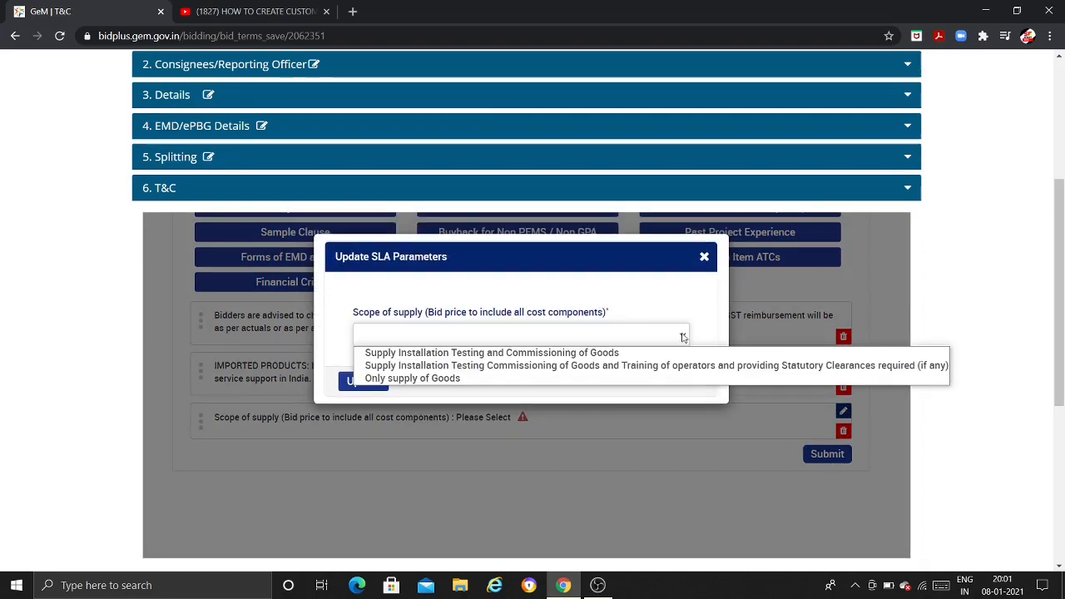
{"action": "left_click", "coordinate": [456, 380]}
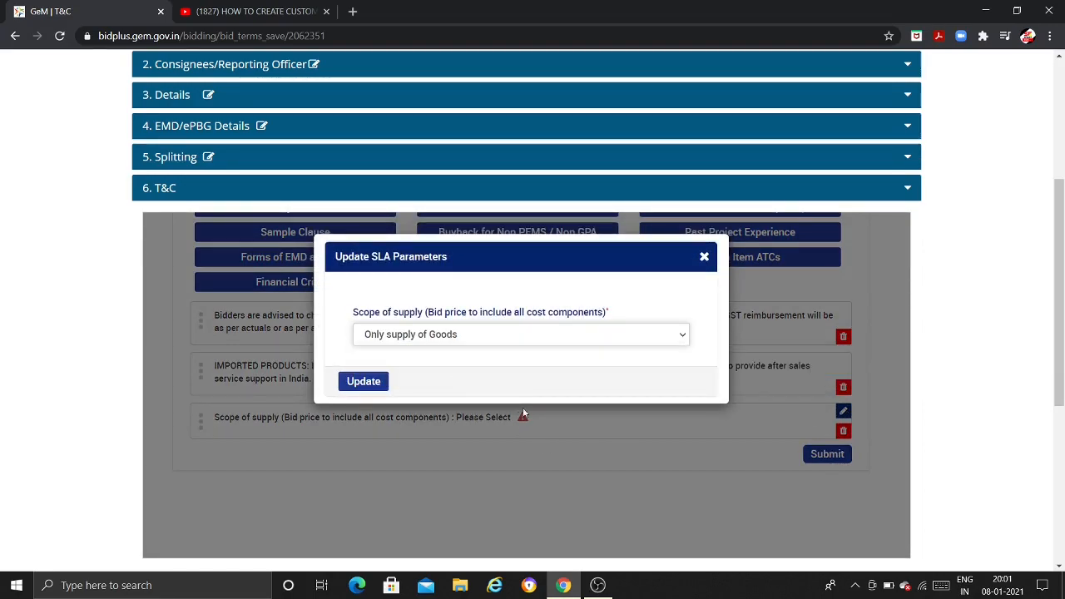
{"action": "left_click", "coordinate": [372, 381]}
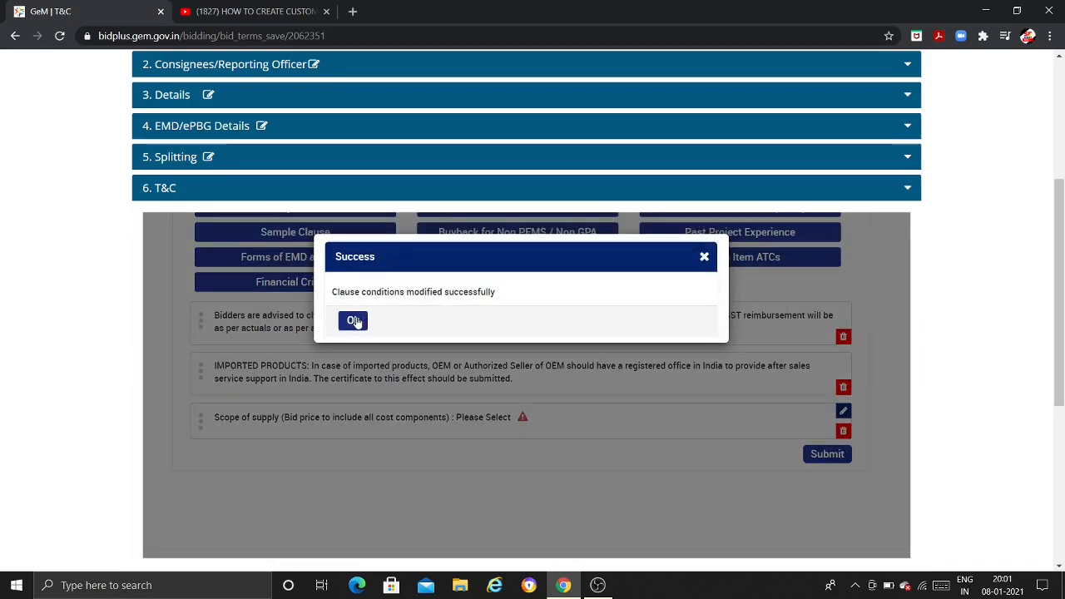
{"action": "left_click", "coordinate": [354, 321]}
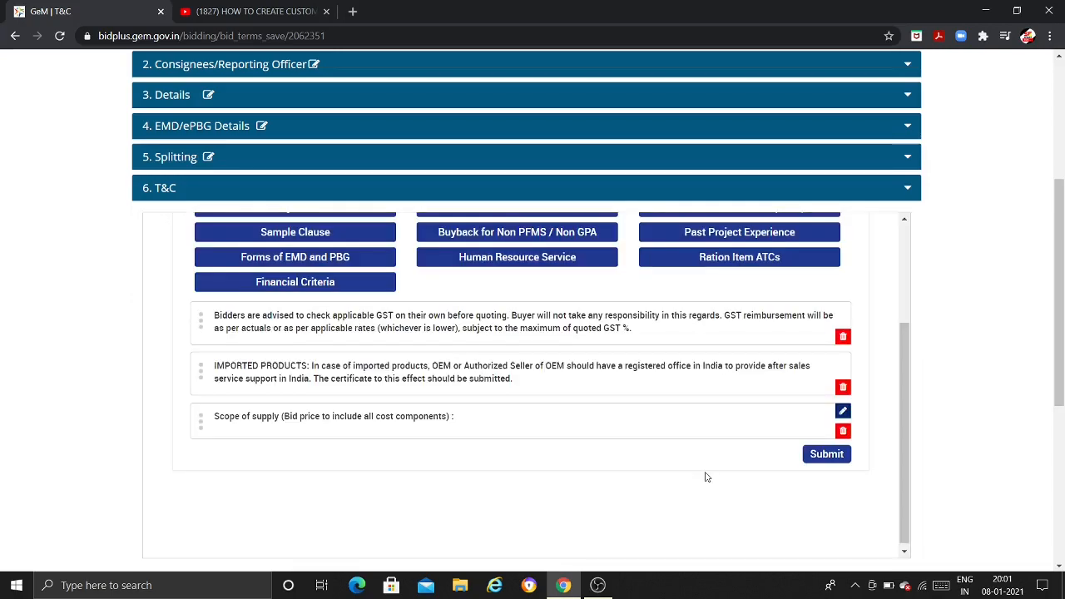
{"action": "left_click", "coordinate": [830, 458]}
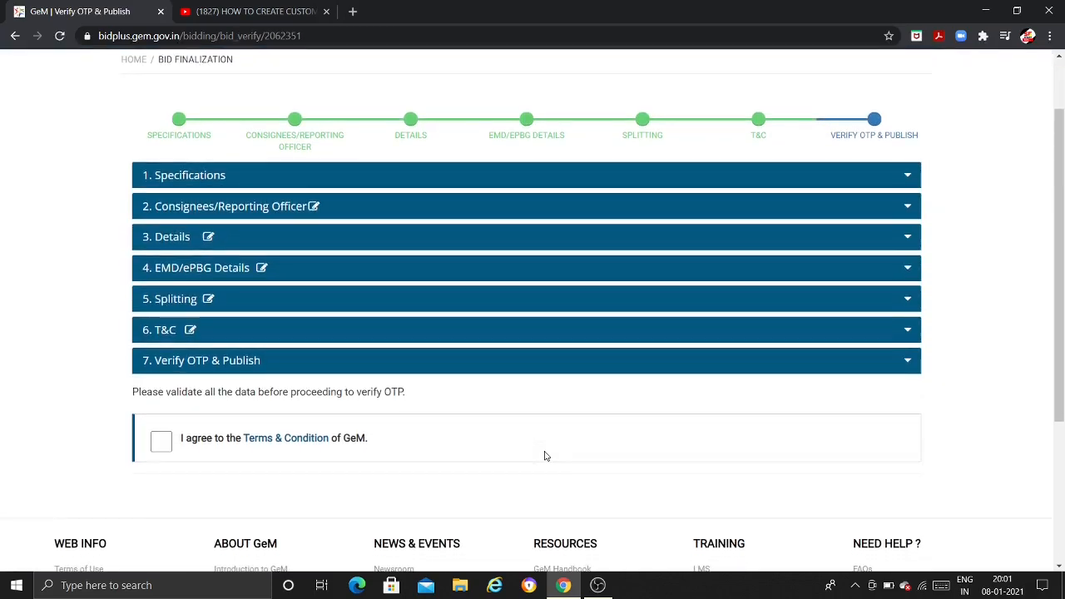
Step: Agree to the Terms & Condition of GeM for the bid and review the finalization page with its bid document
{"action": "scroll", "coordinate": [594, 386], "scroll_direction": "up", "scroll_amount": 1}
{"action": "scroll", "coordinate": [594, 388], "scroll_direction": "down", "scroll_amount": 3}
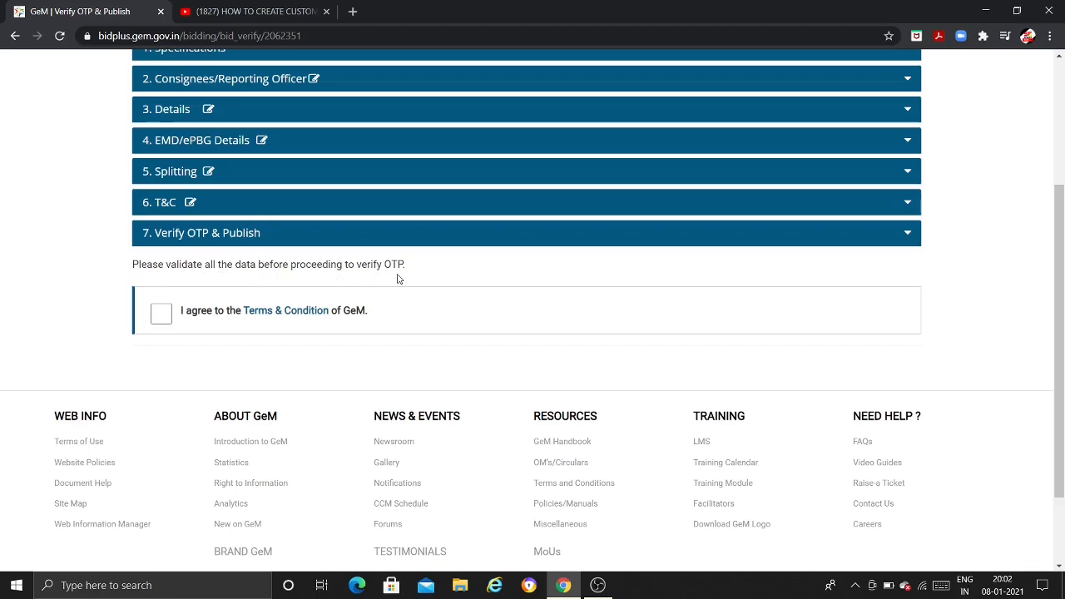
{"action": "left_click", "coordinate": [162, 315]}
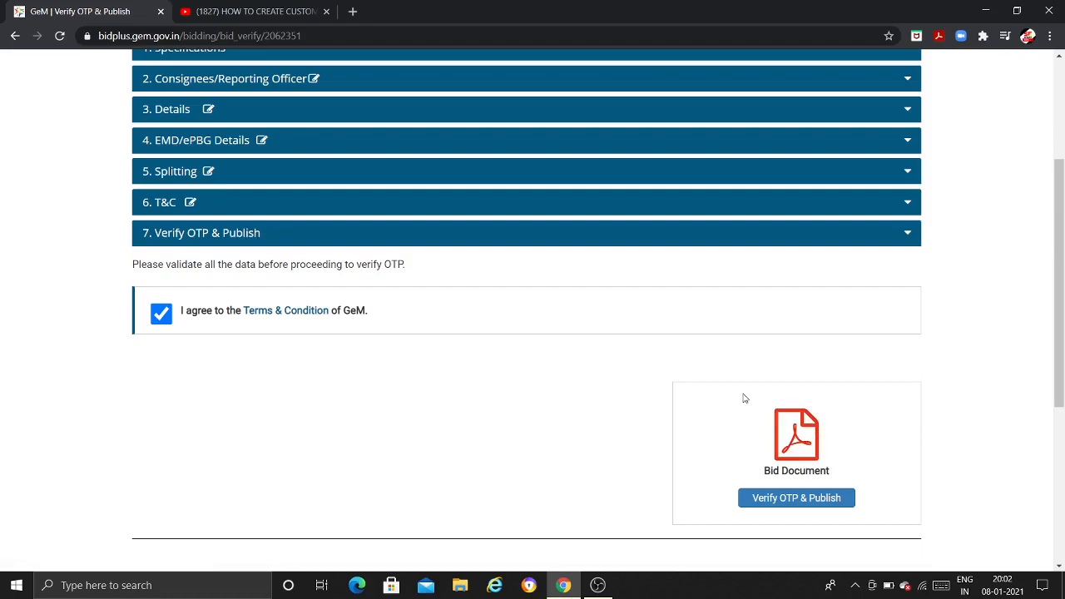
{"action": "scroll", "coordinate": [745, 399], "scroll_direction": "down", "scroll_amount": 1}
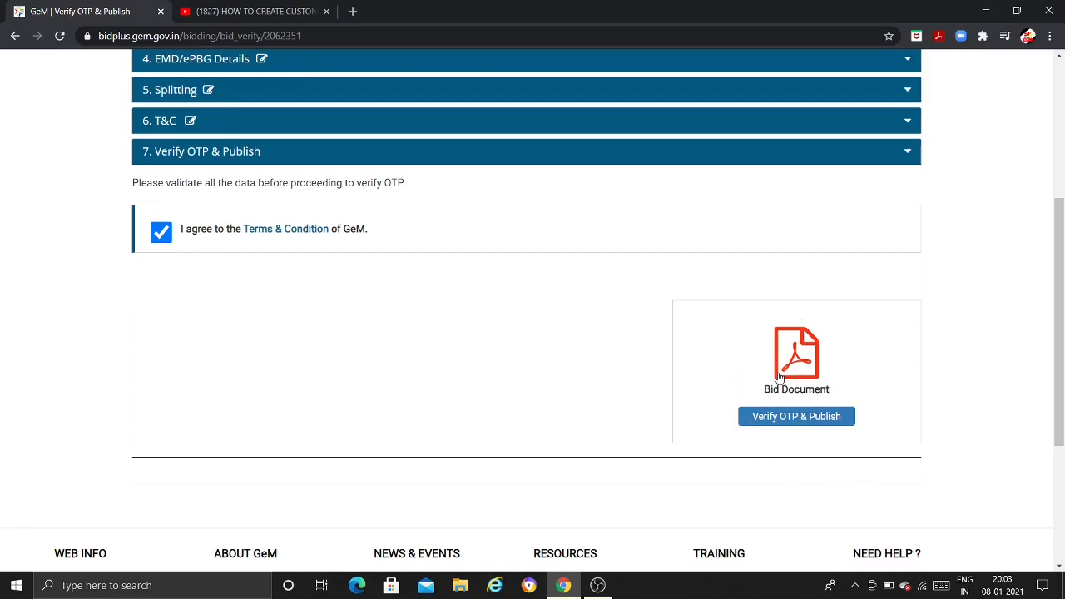
{"action": "scroll", "coordinate": [895, 364], "scroll_direction": "up", "scroll_amount": 4}
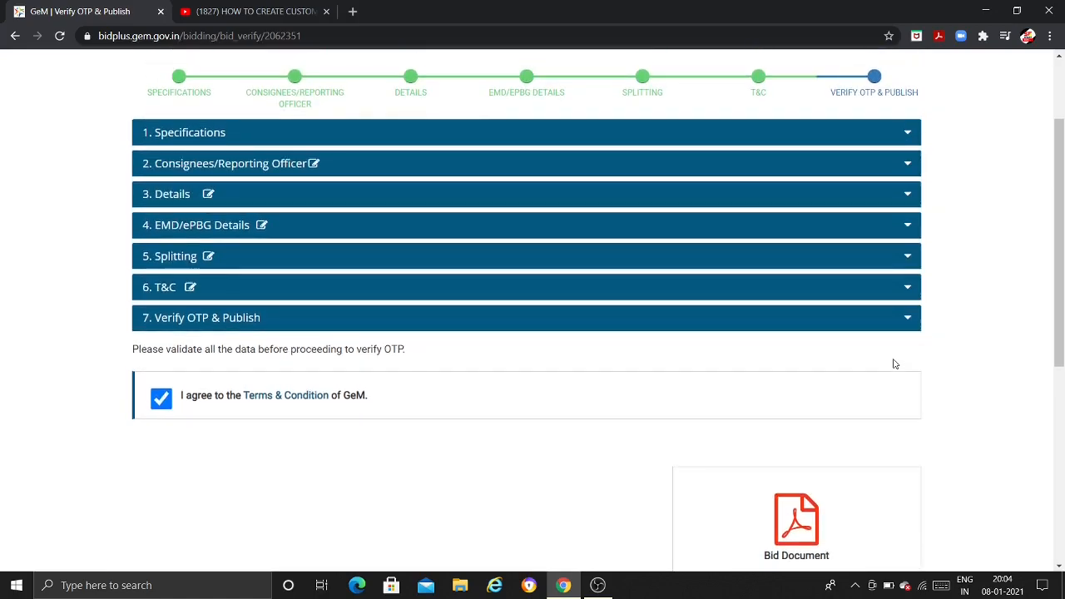